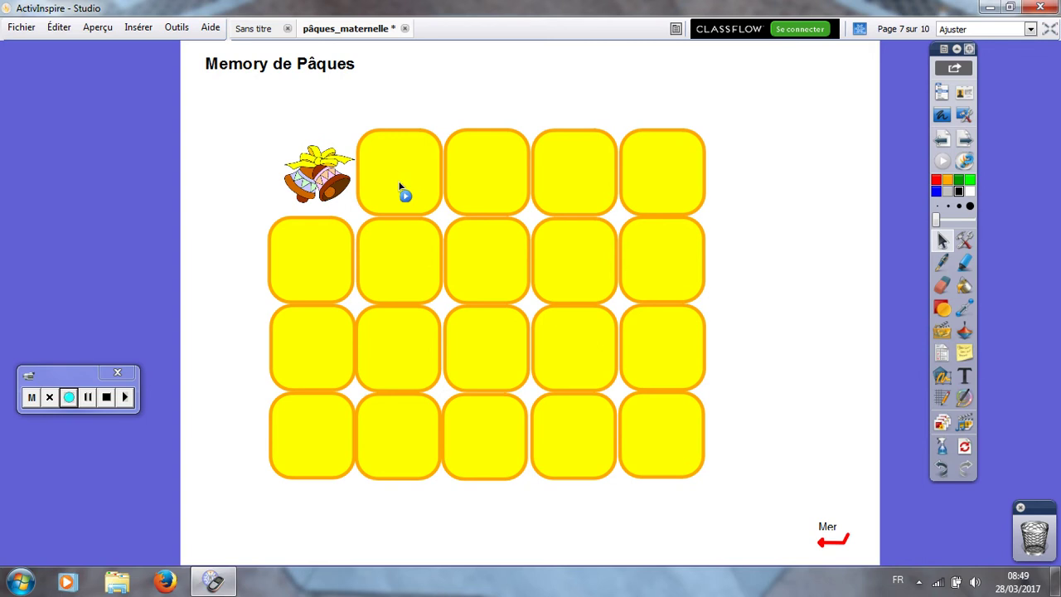
Try non-matching card pairs in the top row of the Easter memory game and turn them face down again.
{"action": "left_click", "coordinate": [401, 186]}
{"action": "left_click", "coordinate": [400, 184]}
{"action": "left_click", "coordinate": [320, 187]}
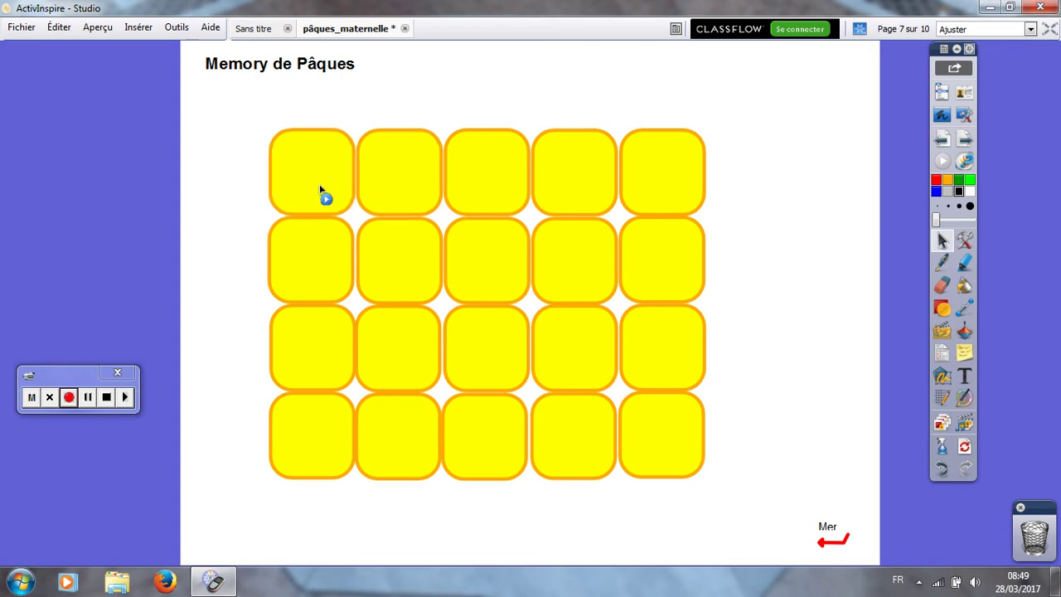
{"action": "left_click", "coordinate": [489, 186]}
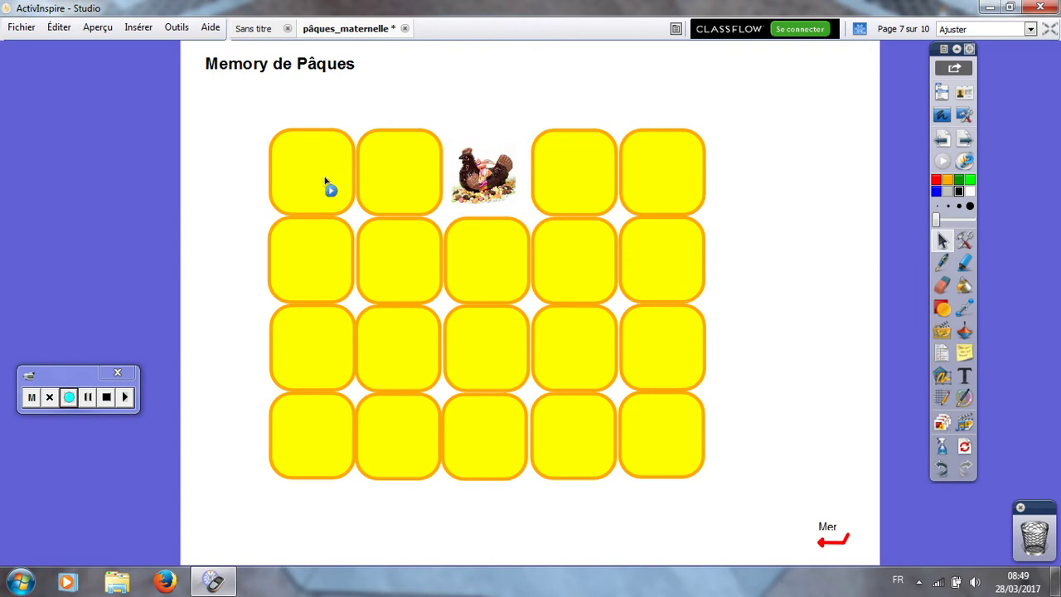
{"action": "left_click", "coordinate": [578, 182]}
{"action": "left_click", "coordinate": [577, 182]}
{"action": "left_click", "coordinate": [488, 179]}
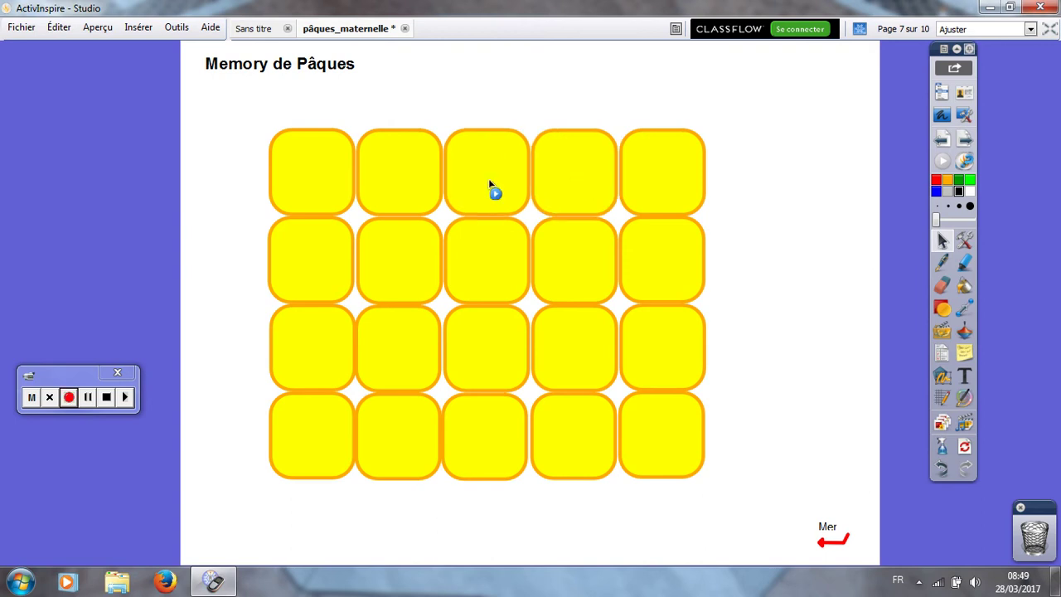
Reveal the matching chocolate bell pair and chocolate hen pair in the first two rows of the memory game.
{"action": "left_click", "coordinate": [667, 196]}
{"action": "left_click", "coordinate": [401, 179]}
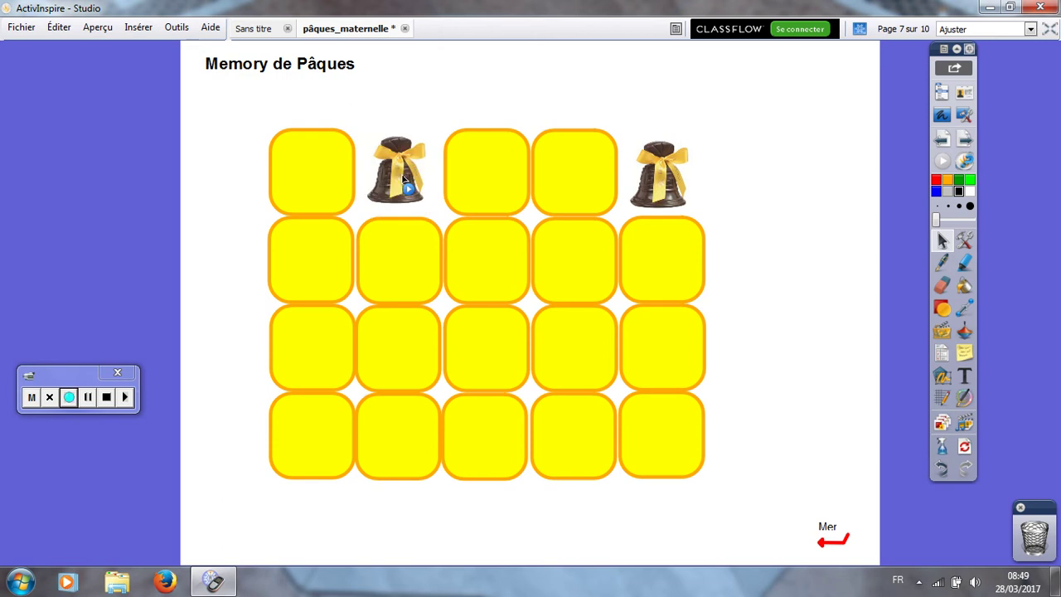
{"action": "left_click", "coordinate": [328, 266]}
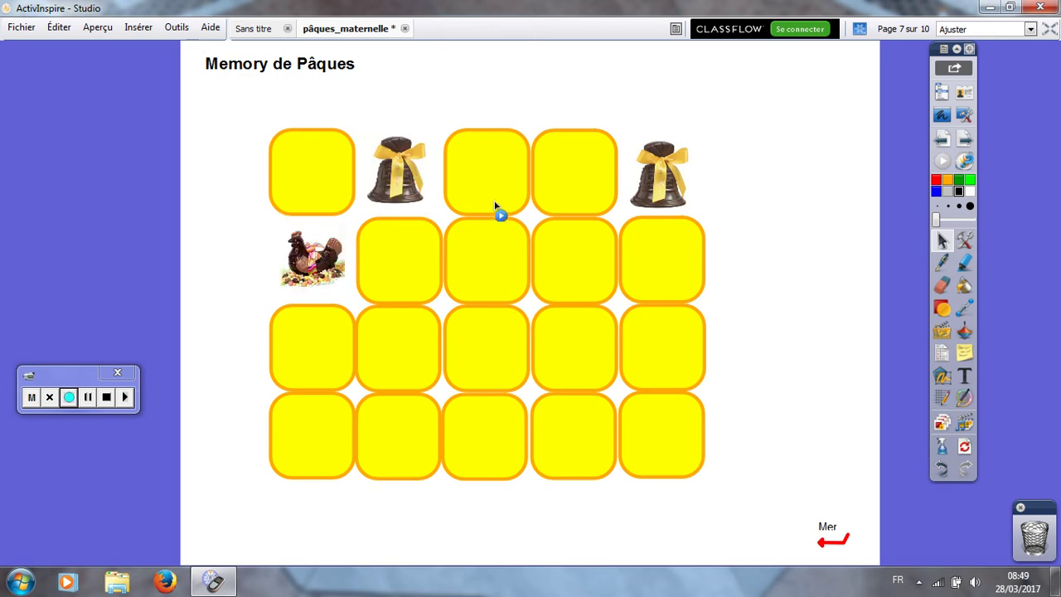
{"action": "left_click", "coordinate": [571, 185]}
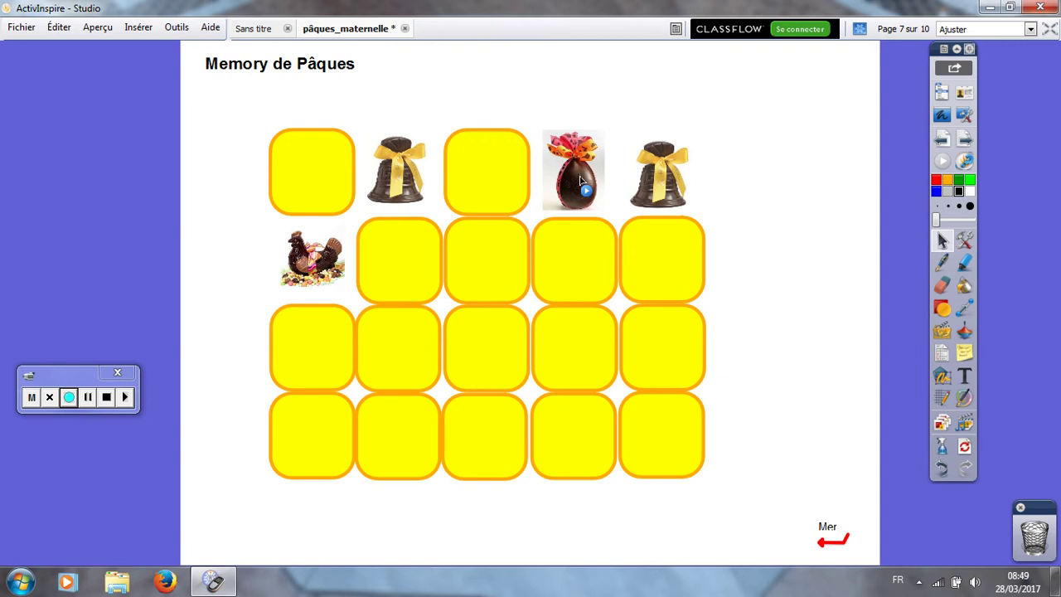
{"action": "left_click", "coordinate": [571, 186]}
{"action": "left_click", "coordinate": [301, 257]}
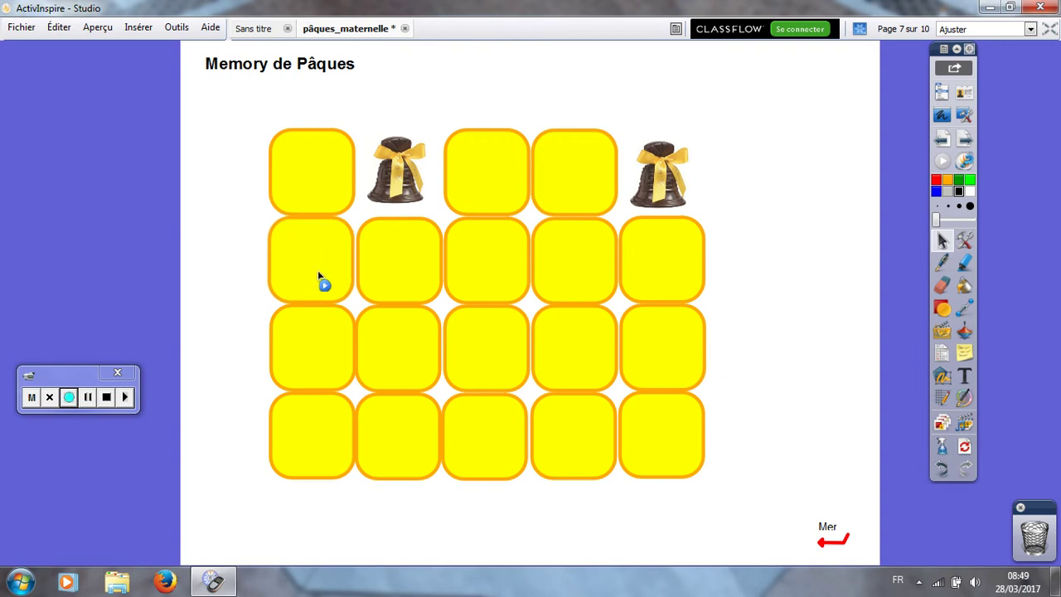
{"action": "left_click", "coordinate": [318, 271]}
{"action": "left_click", "coordinate": [492, 187]}
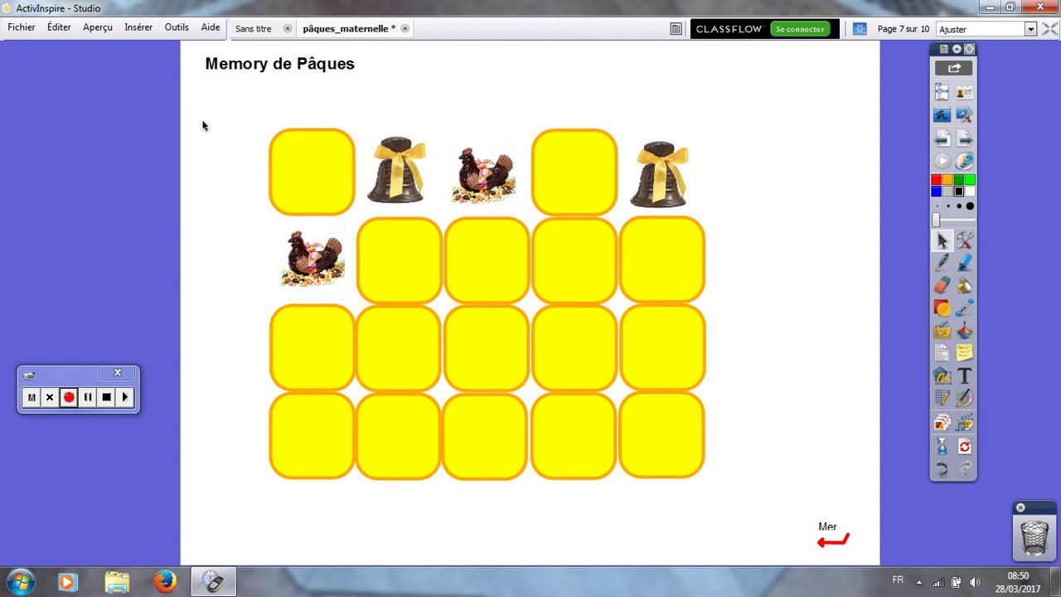
Create a new blank paperboard.
{"action": "left_click", "coordinate": [21, 27]}
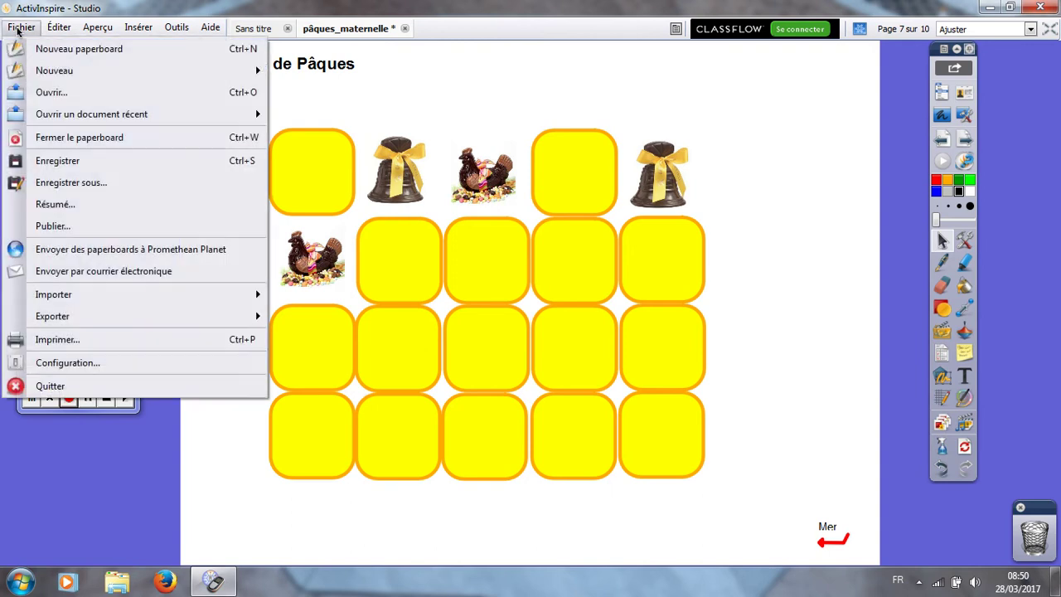
{"action": "mouse_move", "coordinate": [47, 69]}
{"action": "left_click", "coordinate": [58, 49]}
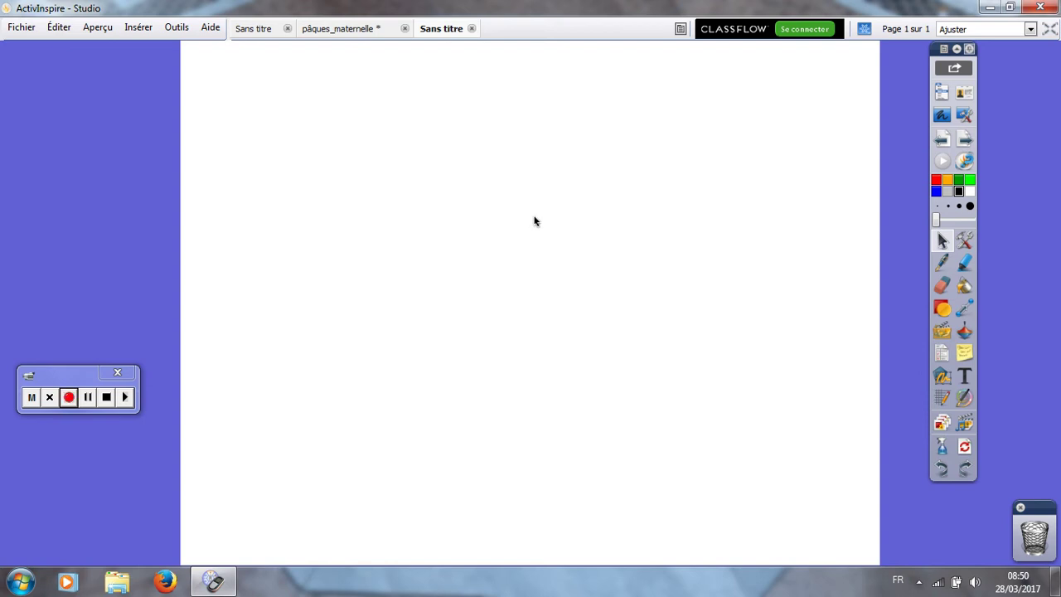
Make the page grid visible and set its default scale to 5,00.
{"action": "left_click", "coordinate": [60, 29]}
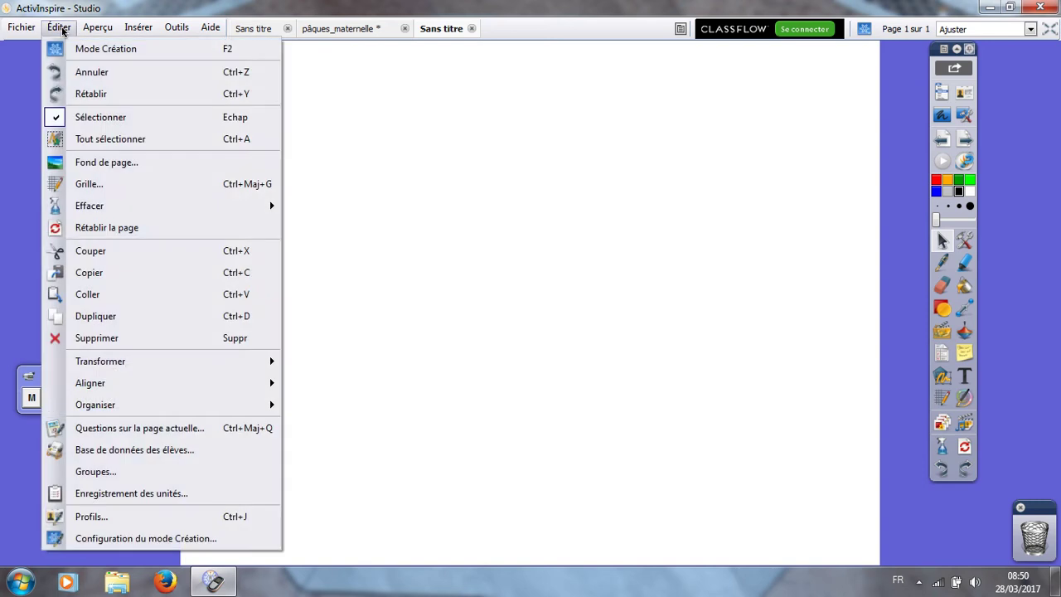
{"action": "left_click", "coordinate": [77, 185]}
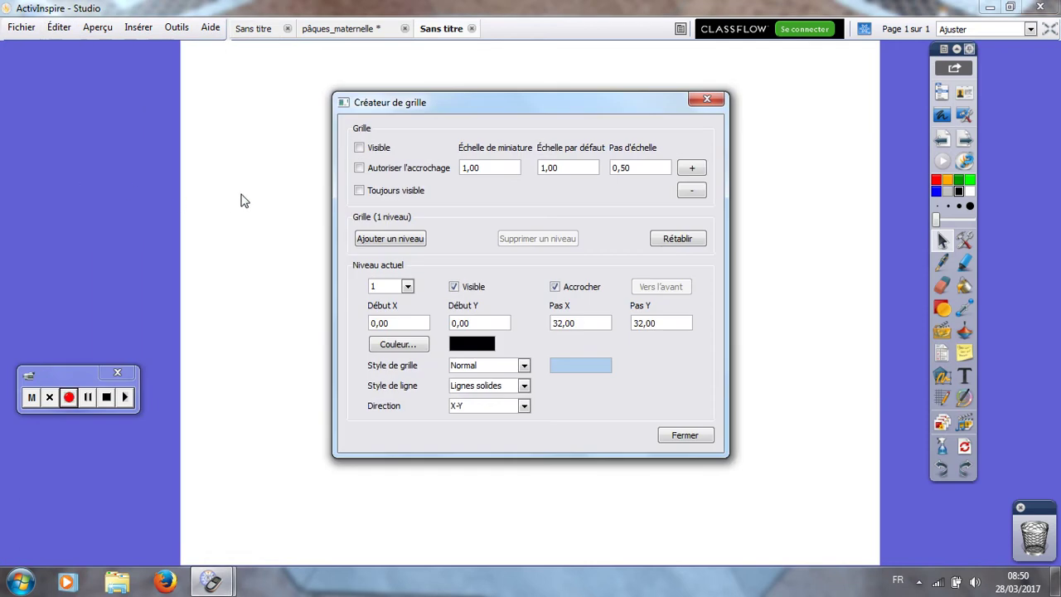
{"action": "left_click", "coordinate": [359, 148]}
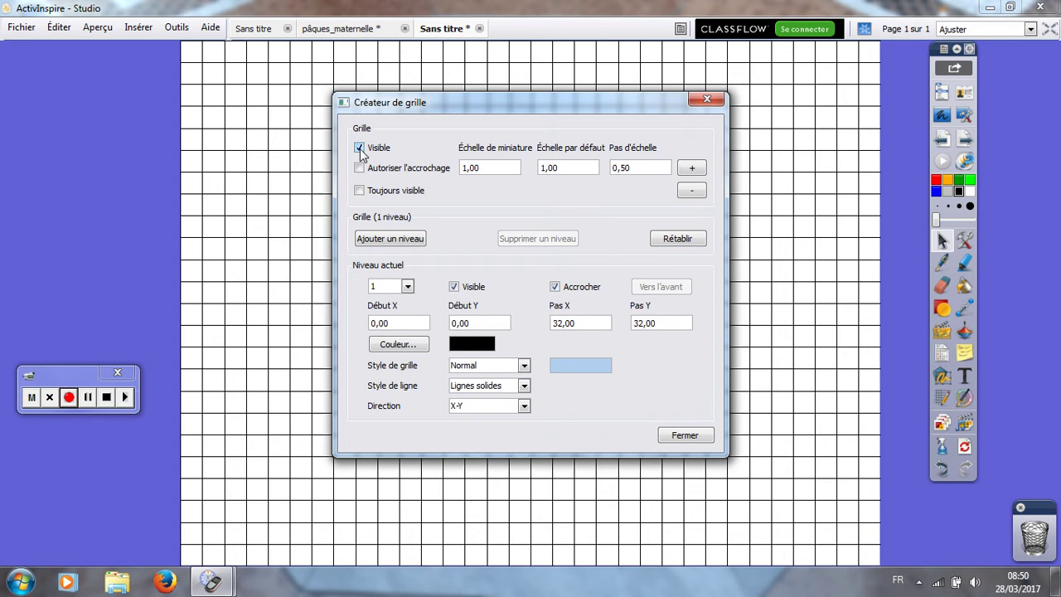
{"action": "left_click", "coordinate": [692, 169]}
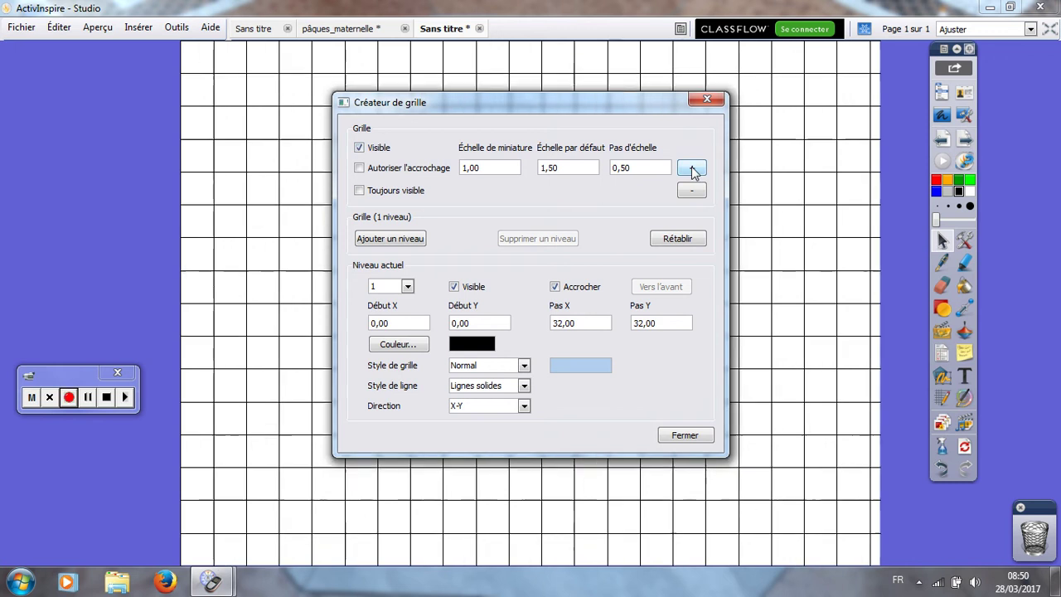
{"action": "left_click", "coordinate": [692, 169]}
{"action": "left_click", "coordinate": [692, 169]}
{"action": "left_click", "coordinate": [692, 169]}
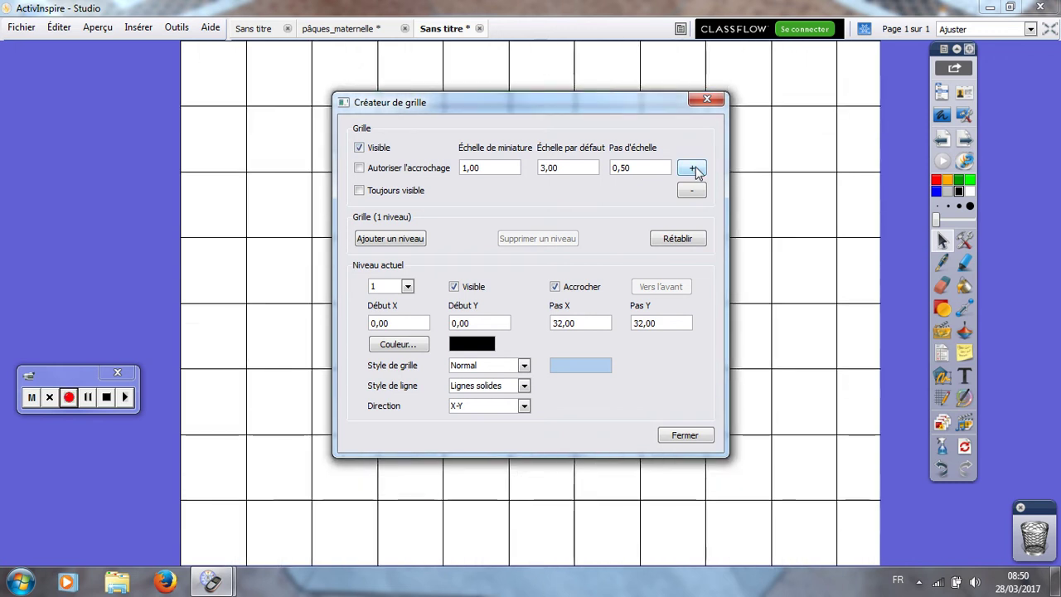
{"action": "left_click", "coordinate": [692, 169]}
{"action": "left_click", "coordinate": [692, 169]}
{"action": "left_click", "coordinate": [692, 169]}
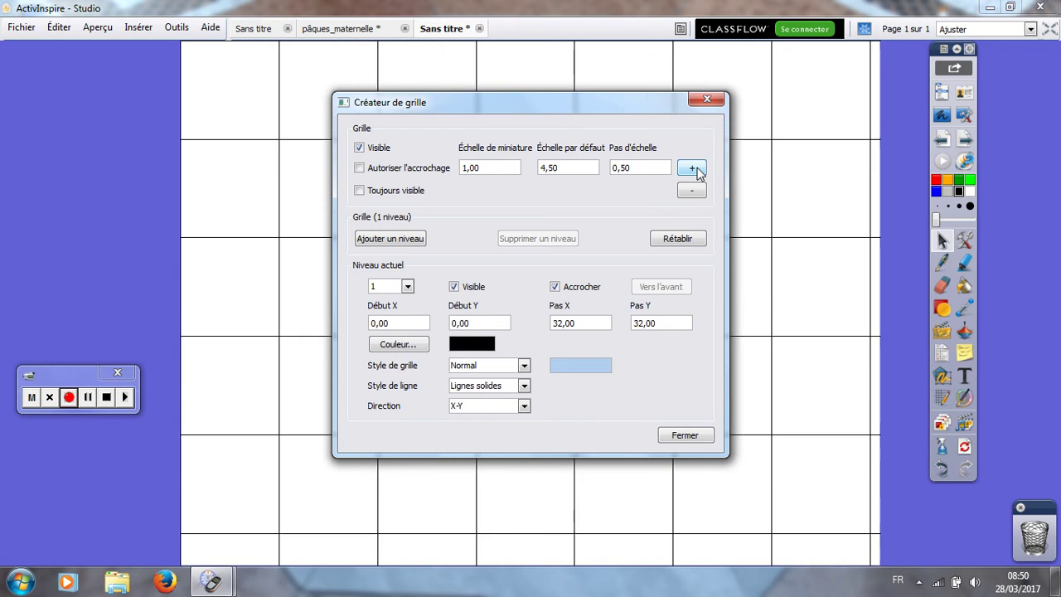
{"action": "left_click", "coordinate": [692, 169]}
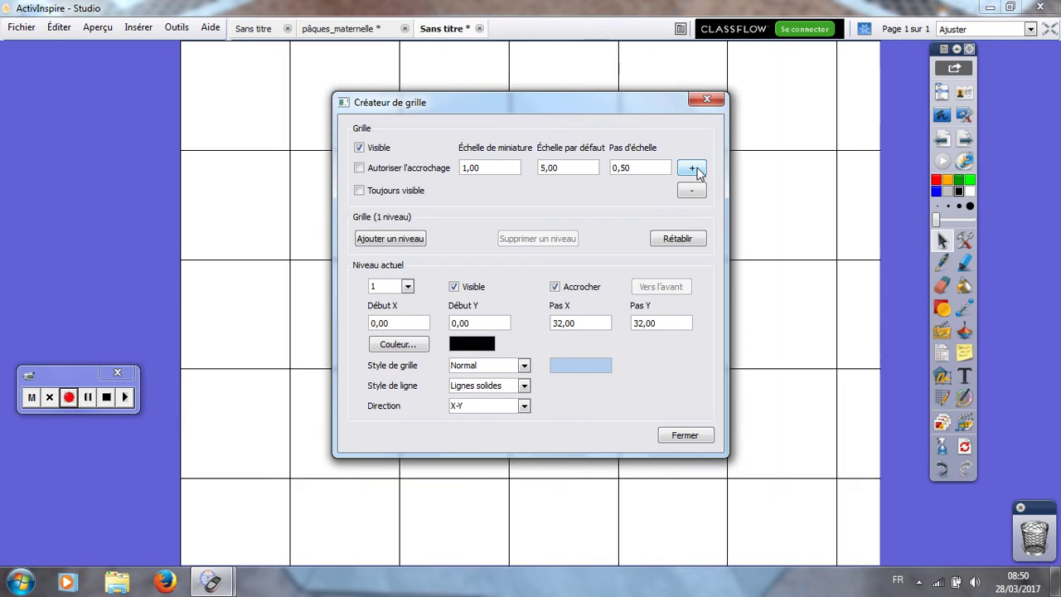
{"action": "left_click", "coordinate": [684, 435]}
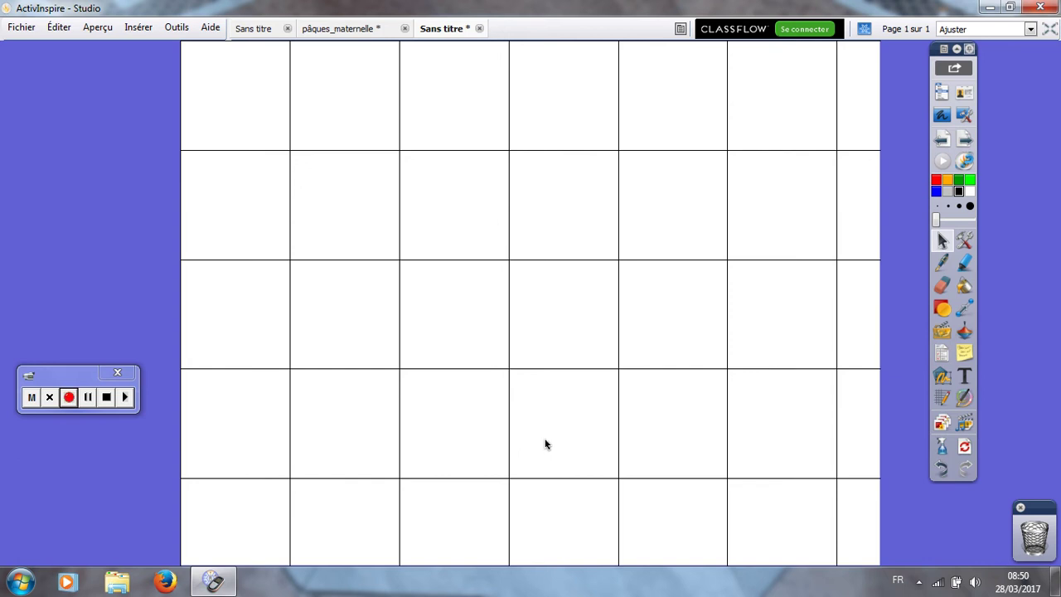
Insert the image lapin_01 from the folder TNI (F:) > TNI > documents > images > Paques.
{"action": "left_click", "coordinate": [943, 334]}
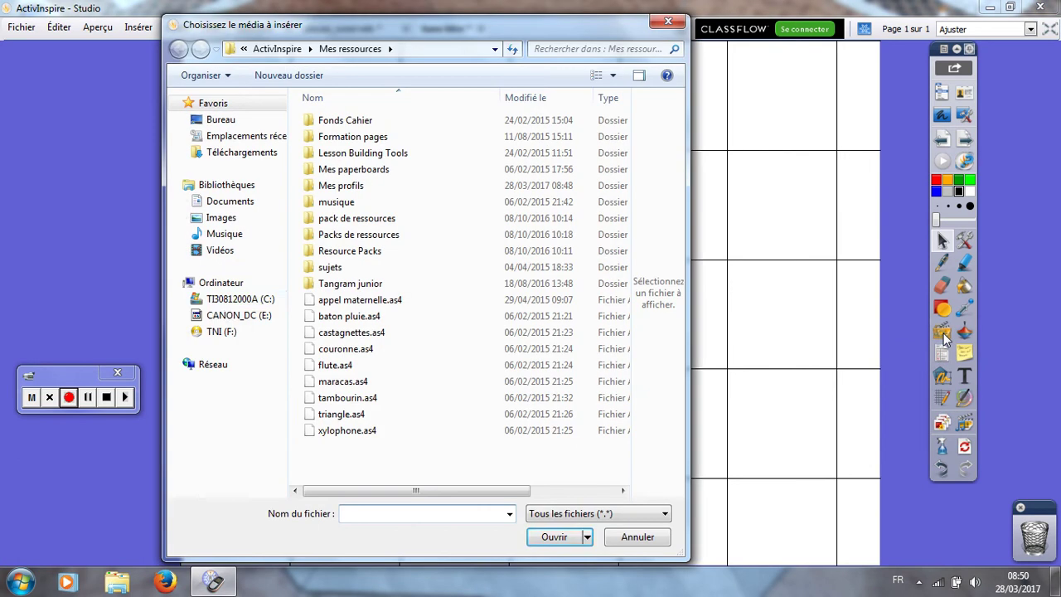
{"action": "left_click", "coordinate": [212, 335]}
{"action": "double_click", "coordinate": [319, 155]}
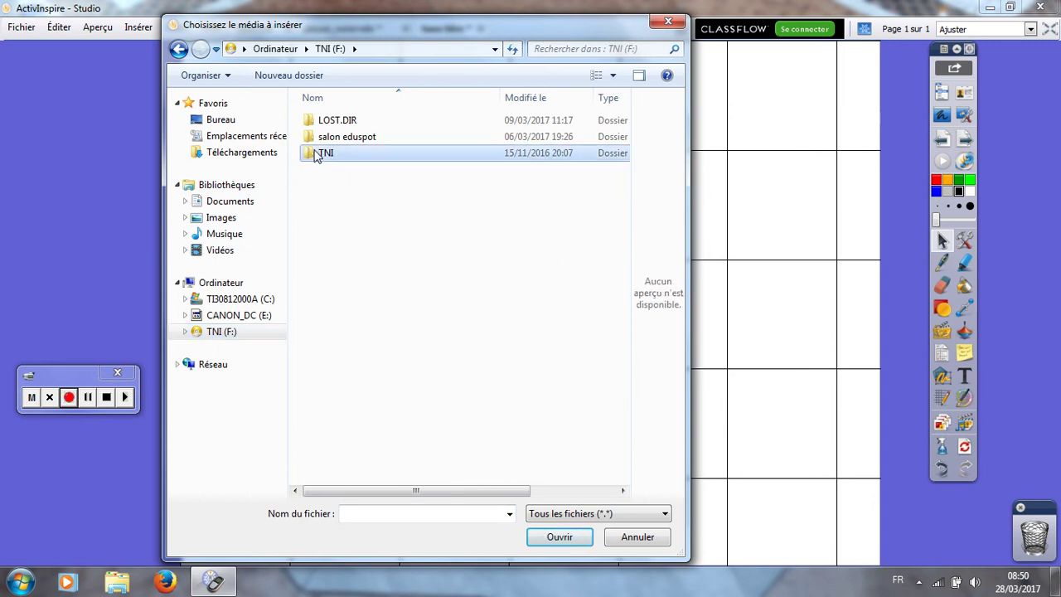
{"action": "double_click", "coordinate": [335, 123]}
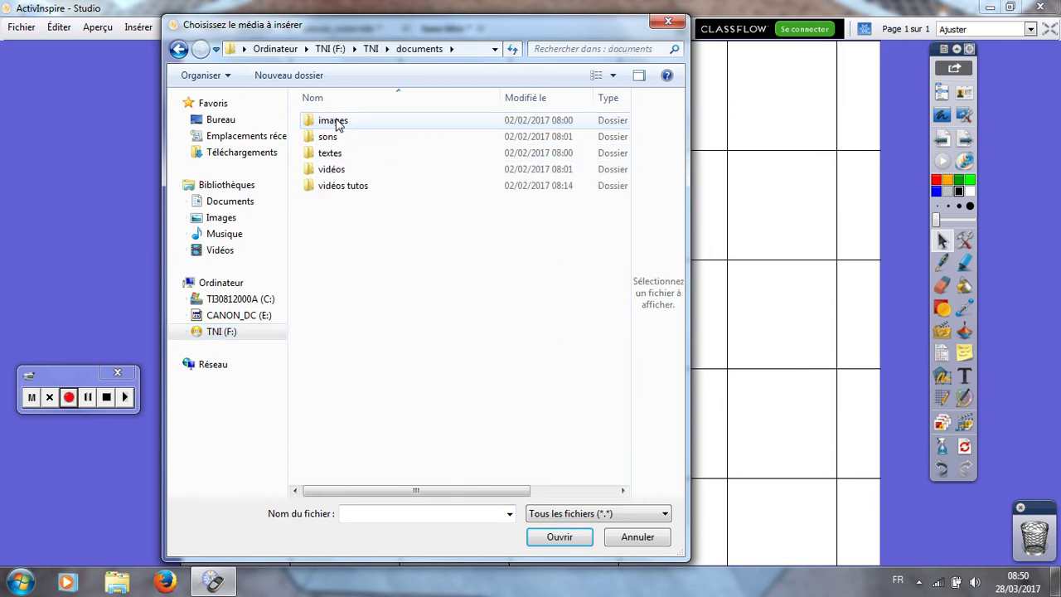
{"action": "double_click", "coordinate": [336, 123]}
{"action": "left_click", "coordinate": [547, 252]}
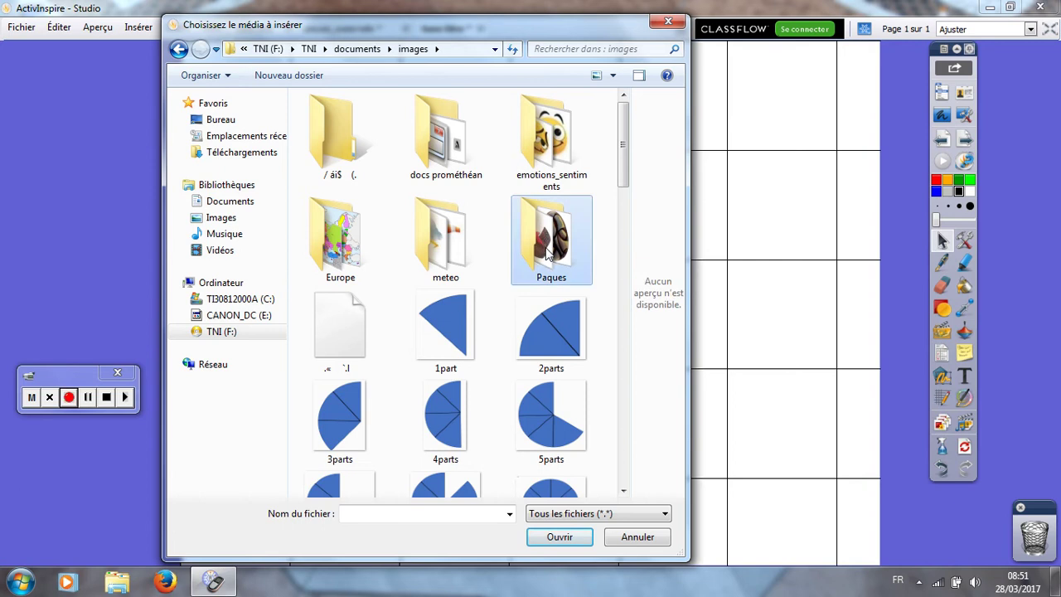
{"action": "double_click", "coordinate": [547, 253]}
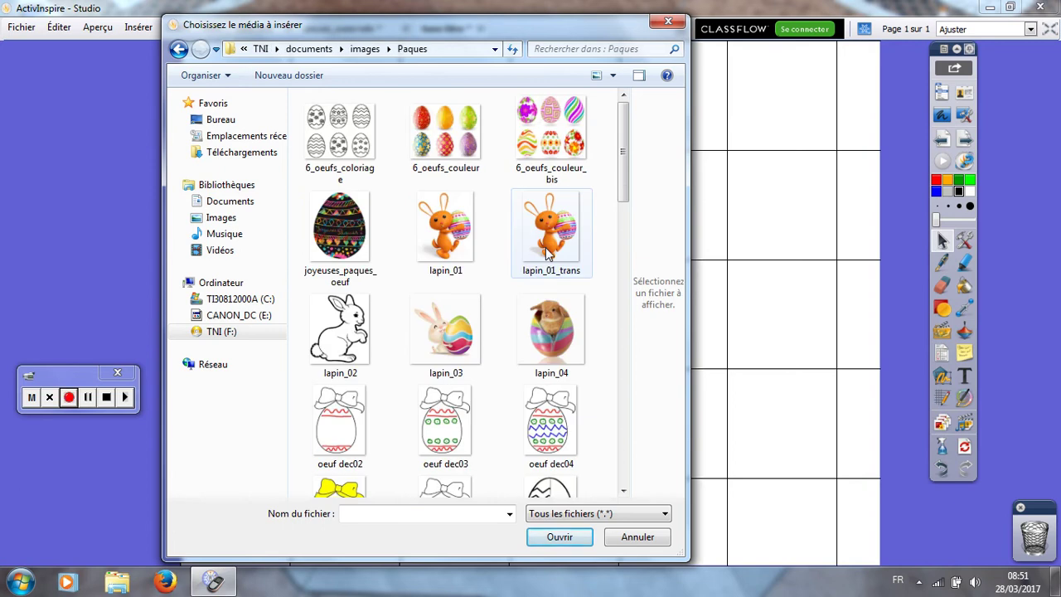
{"action": "left_click", "coordinate": [444, 238]}
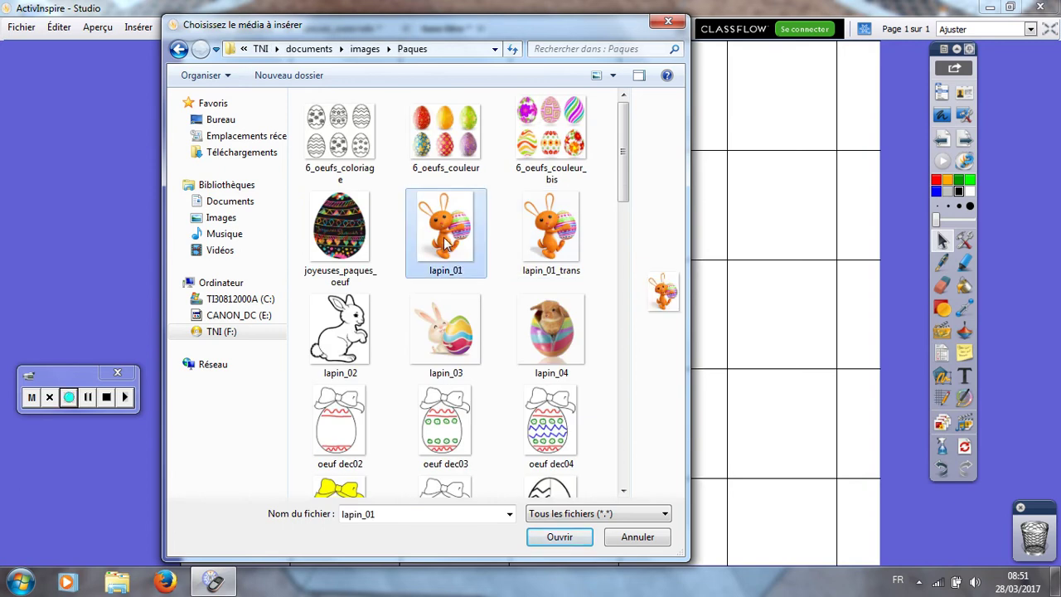
{"action": "left_click", "coordinate": [559, 538]}
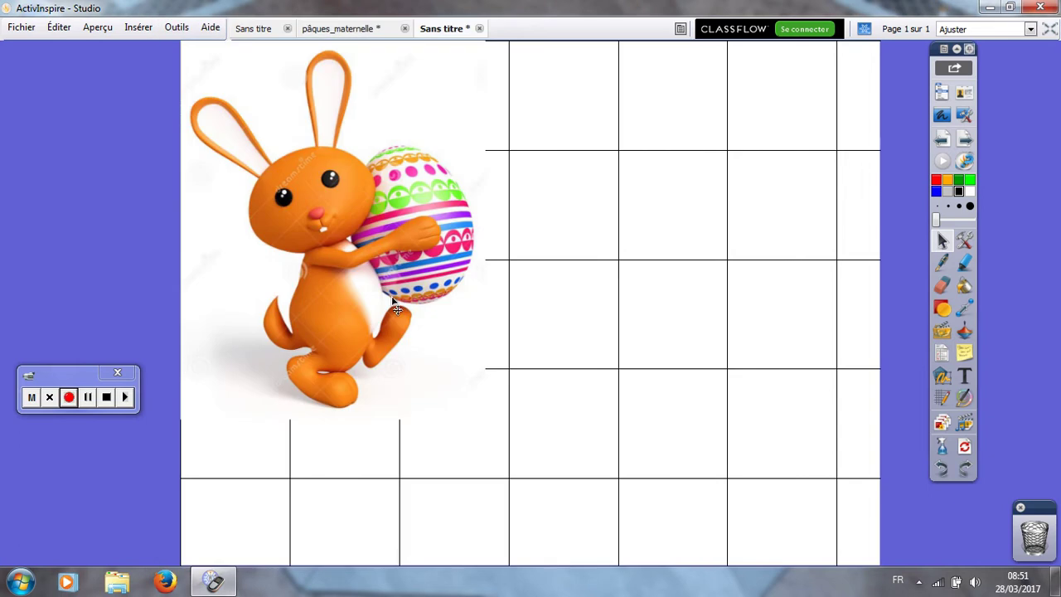
Shrink the orange rabbit to fit the grid cell in row 2, column 2, and place a duplicate in row 3, column 4.
{"action": "left_click_drag", "start_coordinate": [485, 419], "coordinate": [368, 226]}
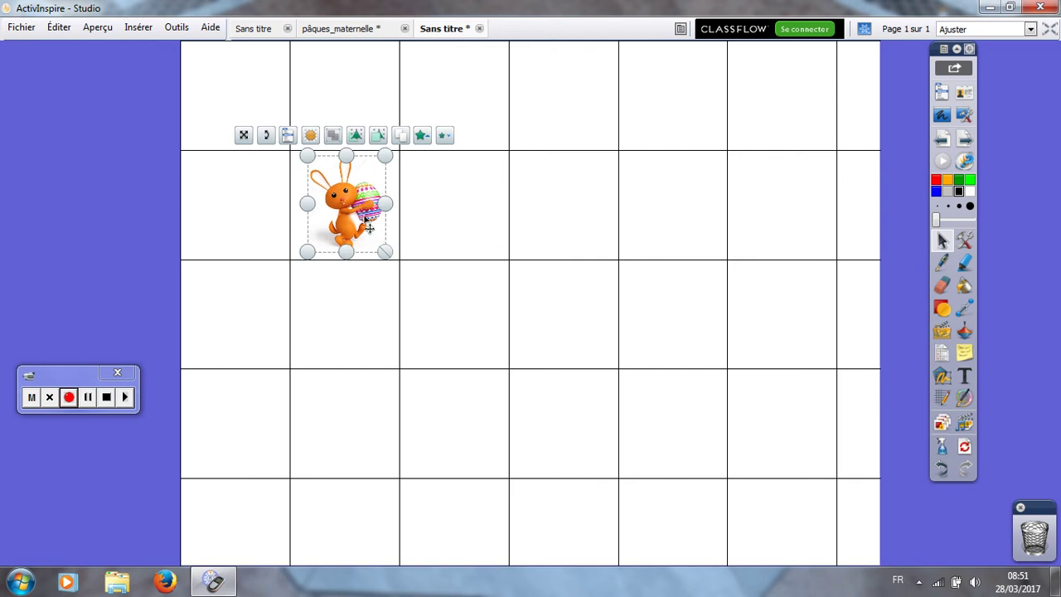
{"action": "left_click", "coordinate": [401, 136]}
{"action": "left_click_drag", "start_coordinate": [377, 186], "coordinate": [571, 313]}
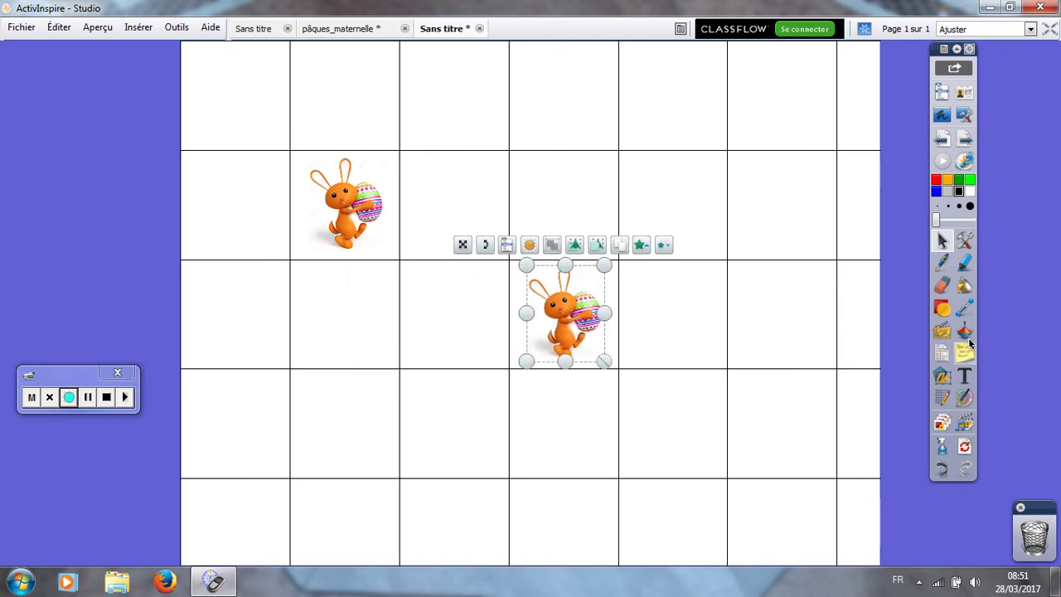
Insert the image lapin_03 from the Paques folder.
{"action": "left_click", "coordinate": [942, 332]}
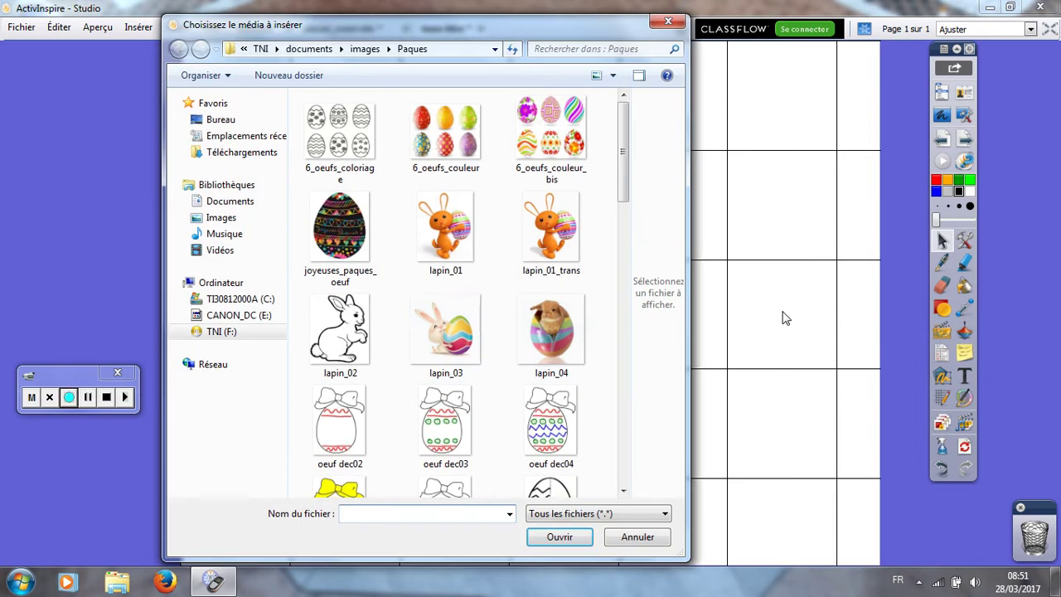
{"action": "left_click", "coordinate": [452, 330]}
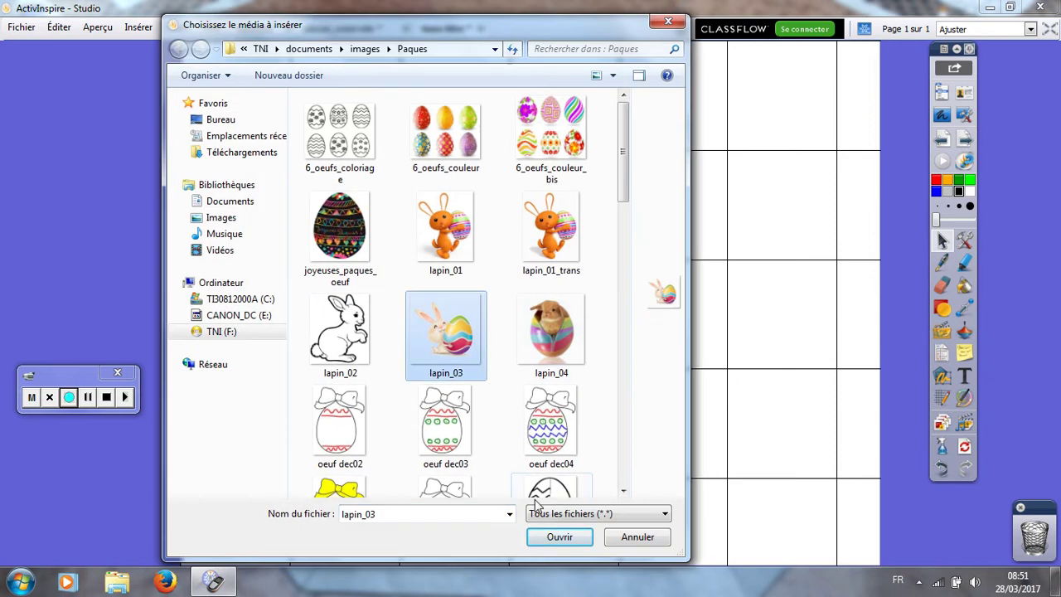
{"action": "left_click", "coordinate": [557, 537]}
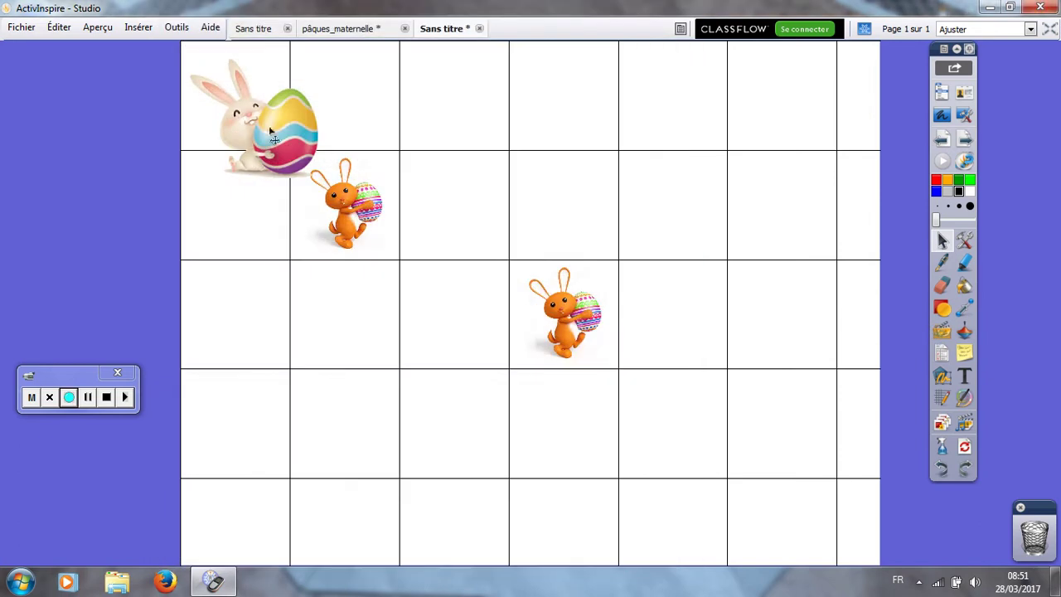
Fit the white rabbit image into the grid cell in row 3, column 2, and place a duplicate in column 3.
{"action": "left_click_drag", "start_coordinate": [273, 136], "coordinate": [386, 335]}
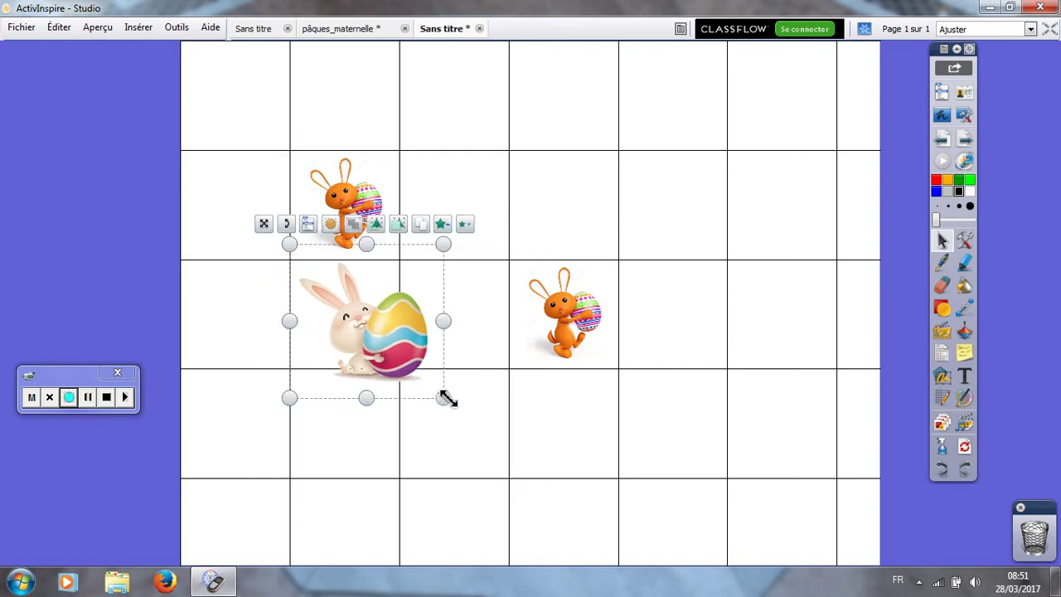
{"action": "left_click_drag", "start_coordinate": [443, 397], "coordinate": [373, 332]}
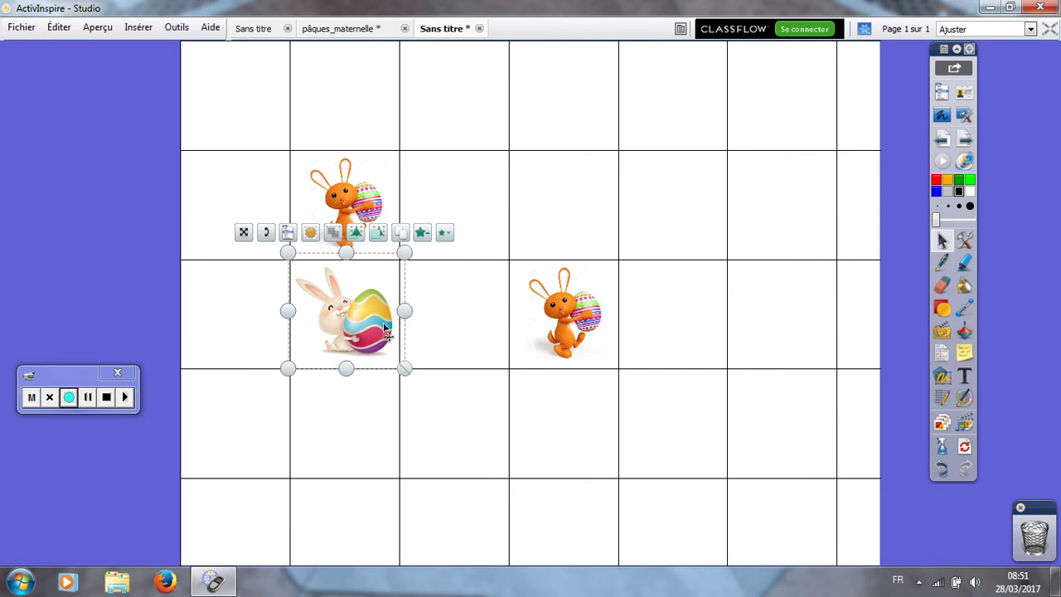
{"action": "left_click", "coordinate": [401, 238]}
{"action": "left_click_drag", "start_coordinate": [367, 319], "coordinate": [467, 310]}
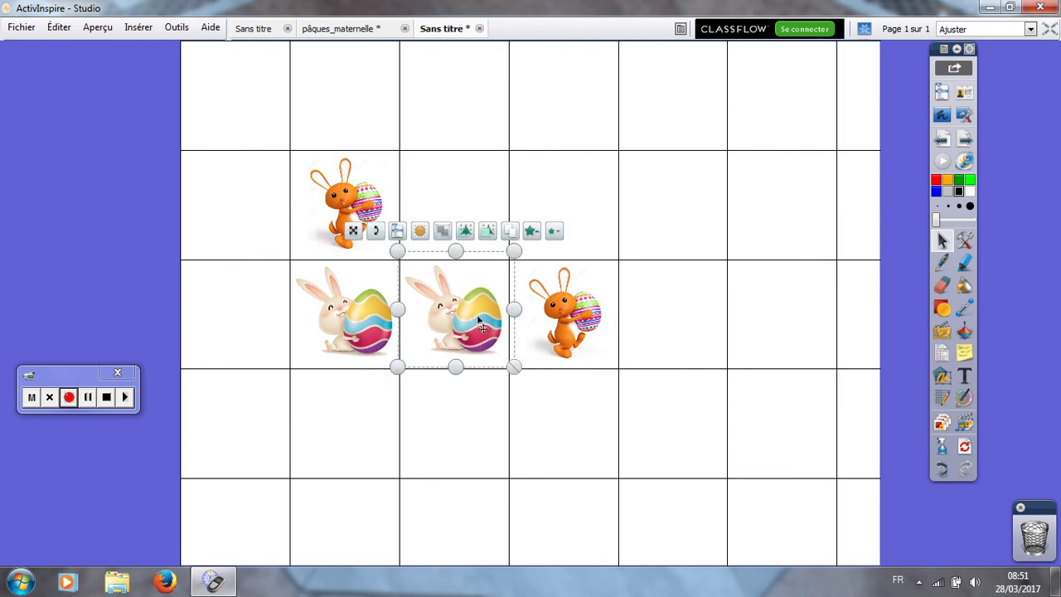
Insert the image lapin_04 from the Paques folder.
{"action": "left_click", "coordinate": [945, 332]}
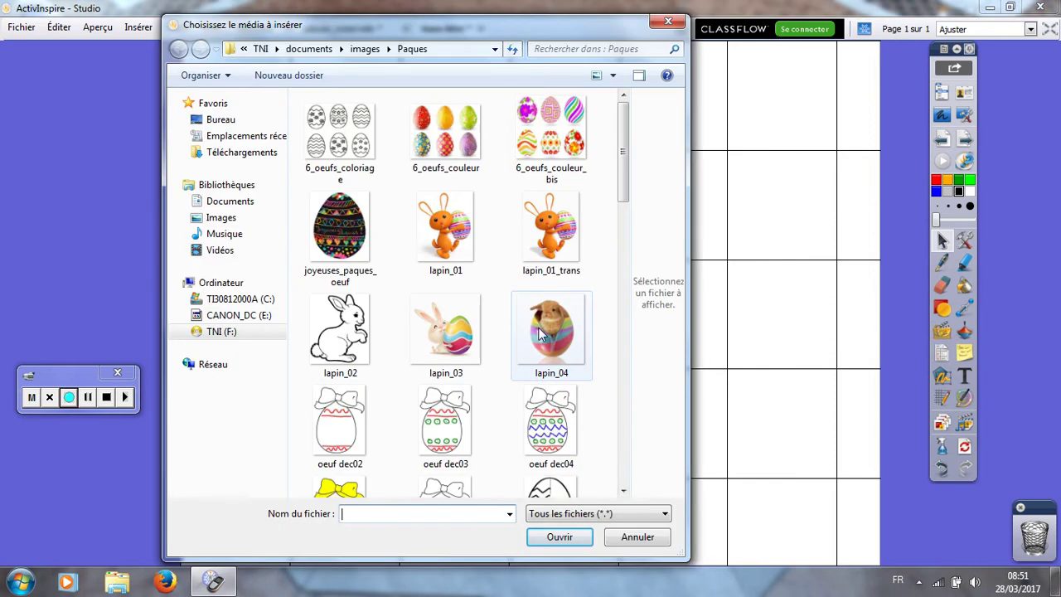
{"action": "left_click", "coordinate": [543, 333]}
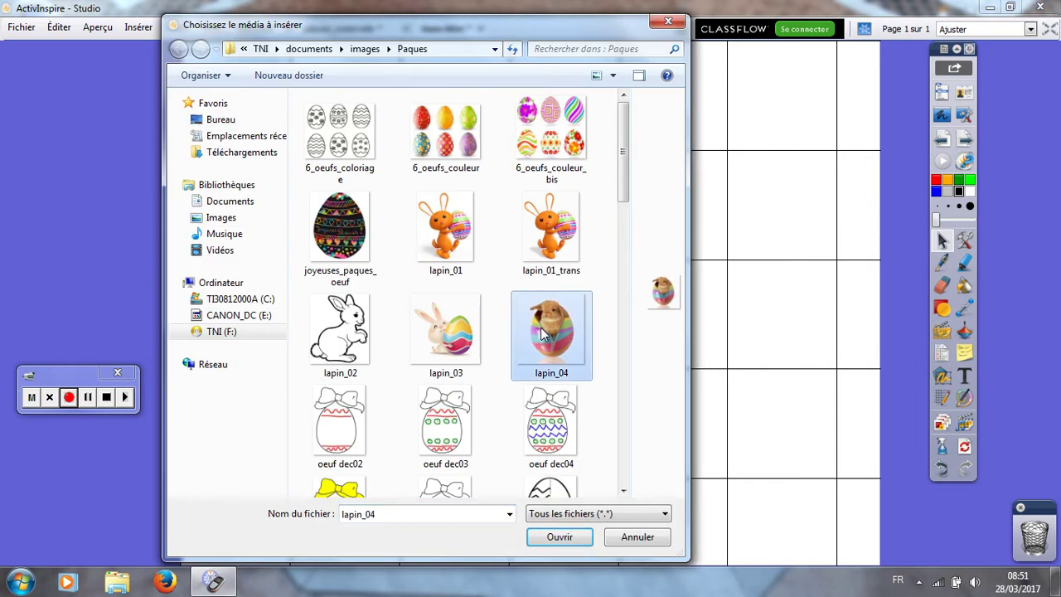
{"action": "left_click", "coordinate": [566, 538]}
Shrink the brown rabbit image to fit the grid cell in row 2, column 3, and place a duplicate in row 4, column 5.
{"action": "left_click_drag", "start_coordinate": [293, 150], "coordinate": [476, 191]}
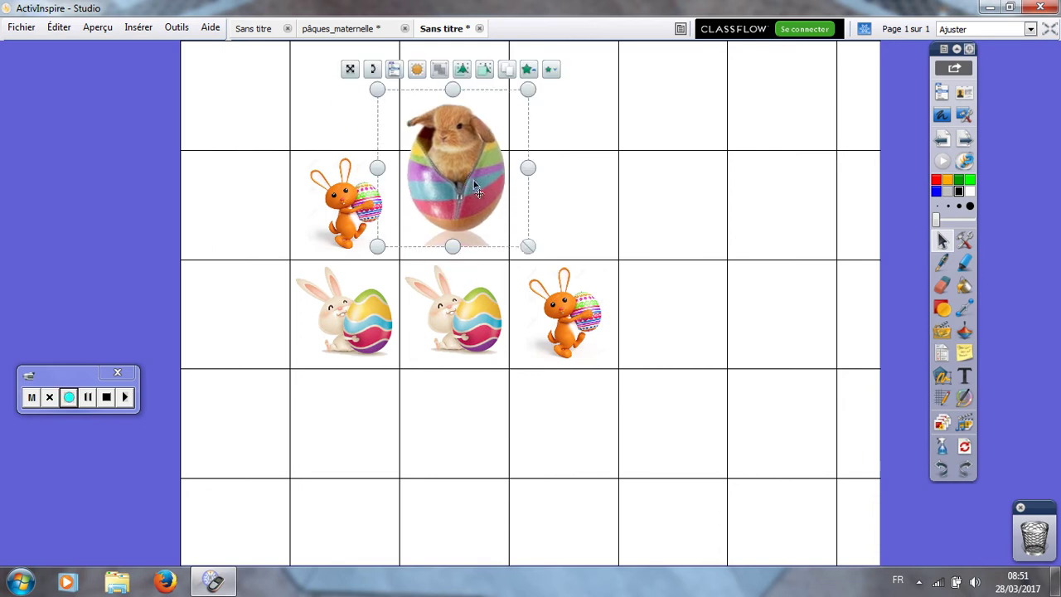
{"action": "left_click_drag", "start_coordinate": [524, 245], "coordinate": [468, 184]}
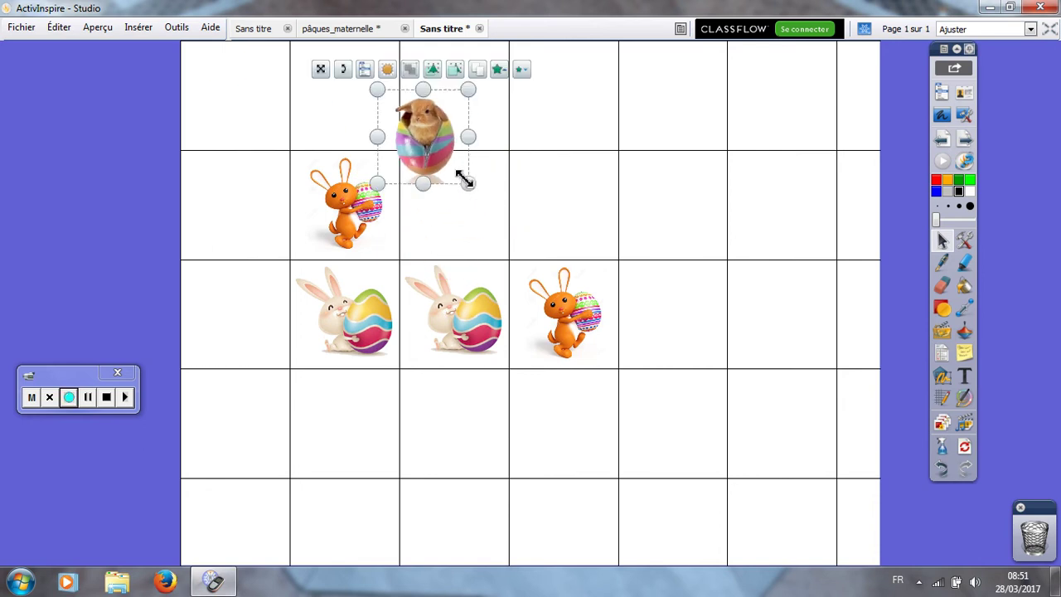
{"action": "left_click_drag", "start_coordinate": [431, 141], "coordinate": [463, 203]}
{"action": "left_click_drag", "start_coordinate": [484, 163], "coordinate": [491, 171]}
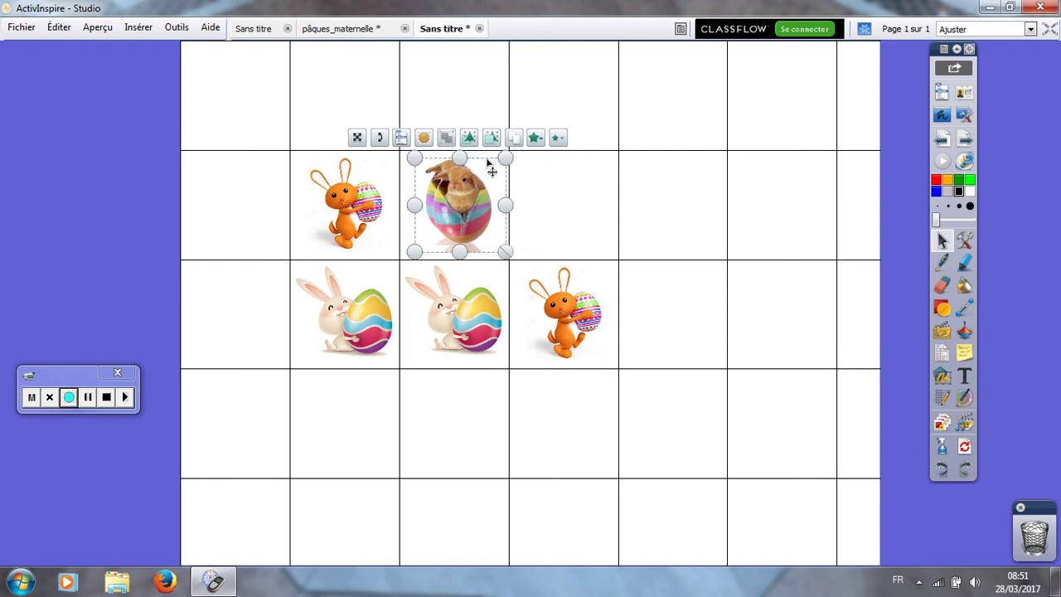
{"action": "left_click_drag", "start_coordinate": [465, 214], "coordinate": [678, 421]}
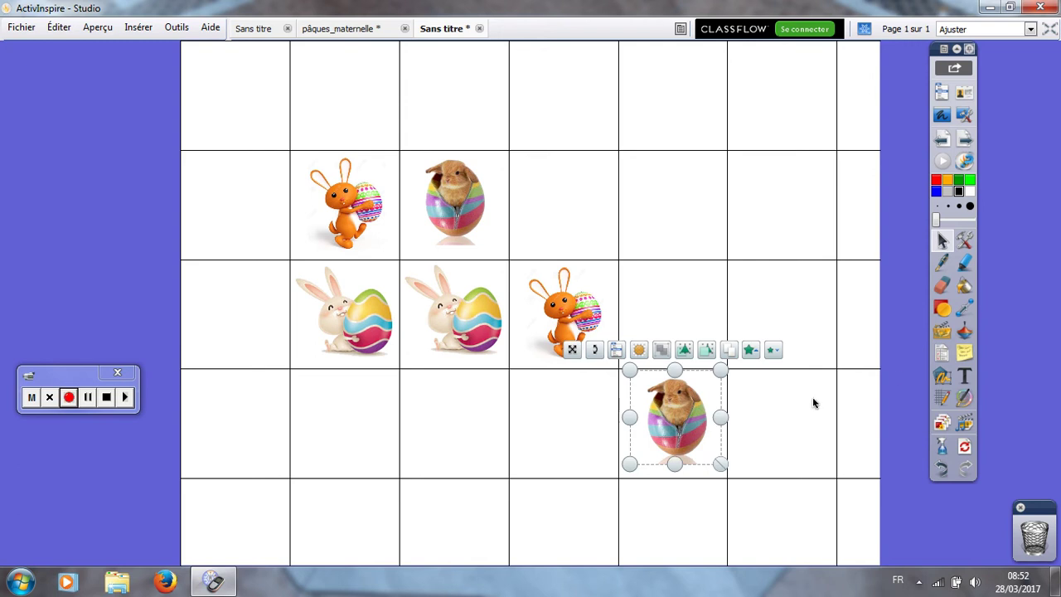
Insert the image oeuf_couleur_03 from the Paques folder.
{"action": "left_click", "coordinate": [941, 332]}
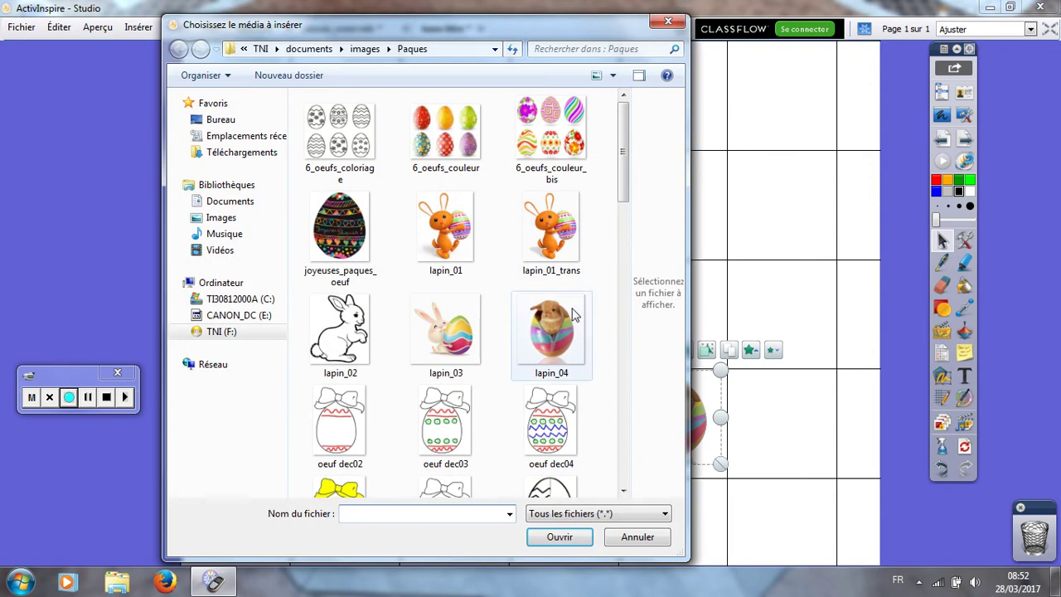
{"action": "scroll", "coordinate": [466, 191], "scroll_direction": "down", "scroll_amount": 6}
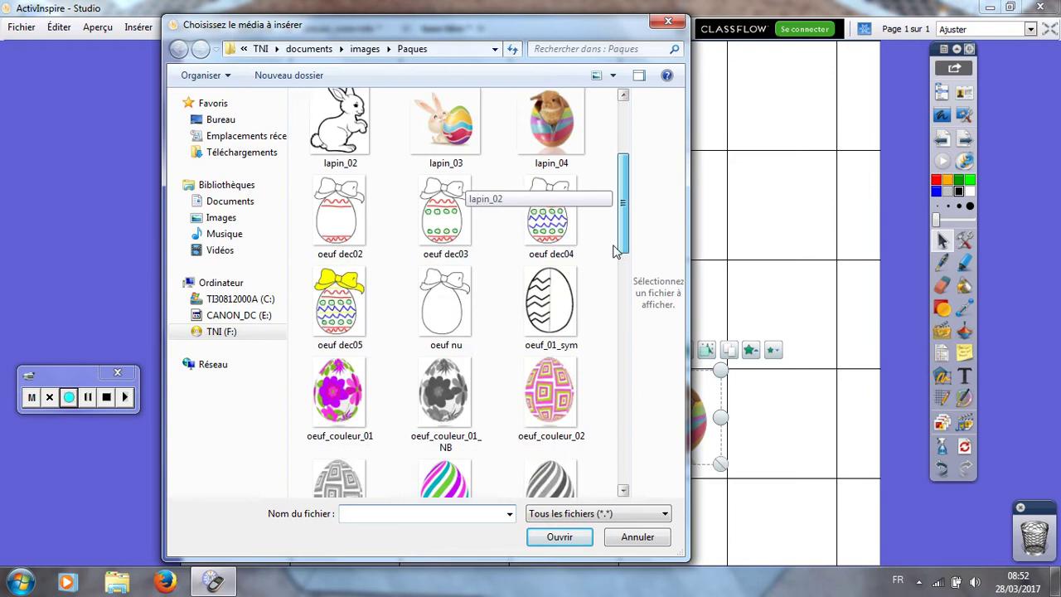
{"action": "left_click", "coordinate": [465, 280]}
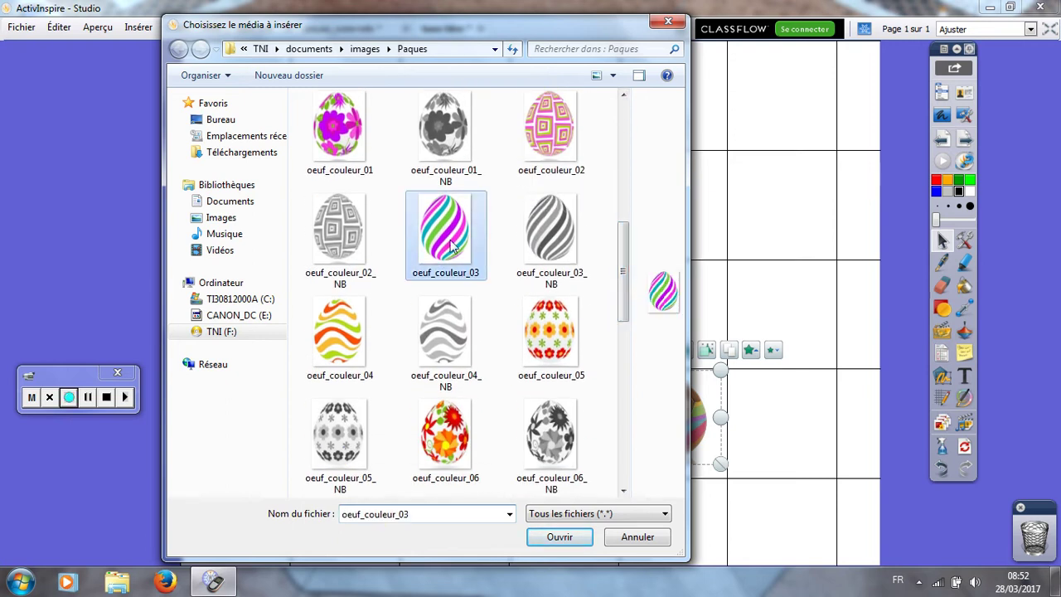
{"action": "left_click", "coordinate": [576, 534]}
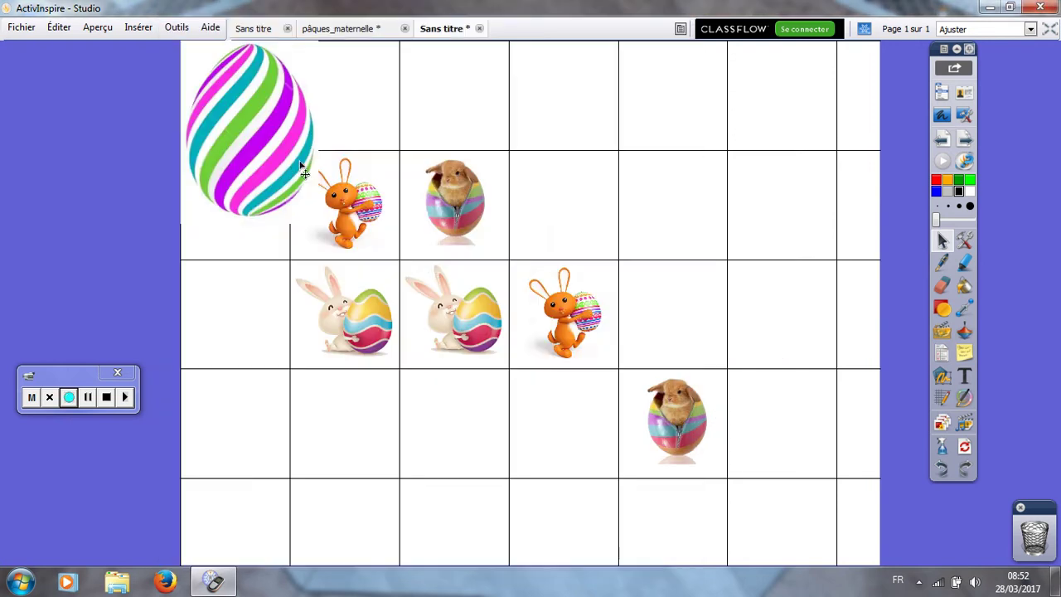
Fit the striped egg into the grid cell in row 2, column 4, and place a duplicate in row 4, column 4.
{"action": "left_click_drag", "start_coordinate": [280, 166], "coordinate": [595, 219]}
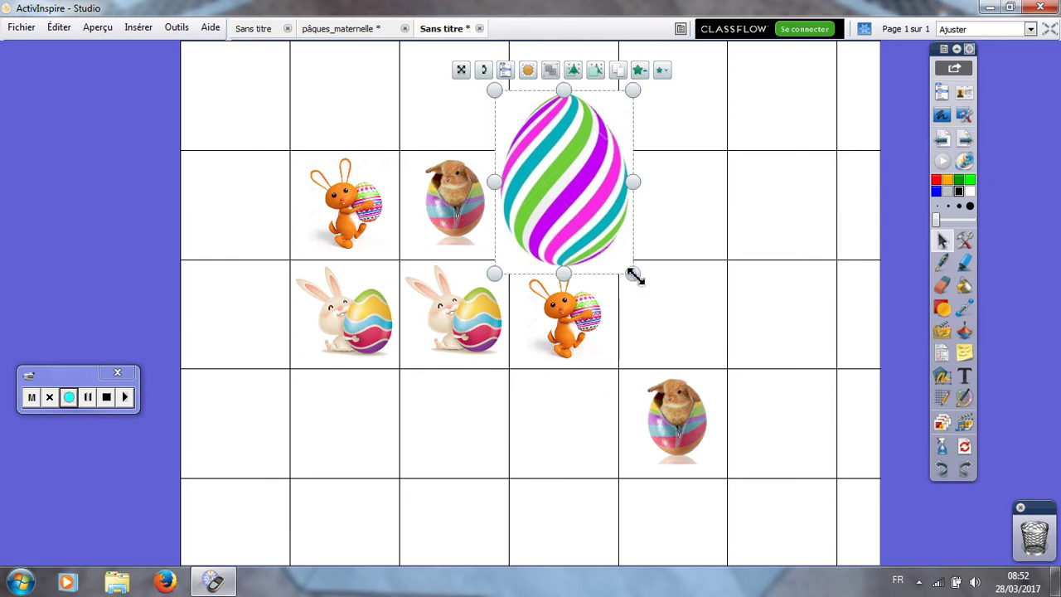
{"action": "left_click_drag", "start_coordinate": [633, 273], "coordinate": [559, 176]}
{"action": "left_click_drag", "start_coordinate": [539, 141], "coordinate": [579, 214]}
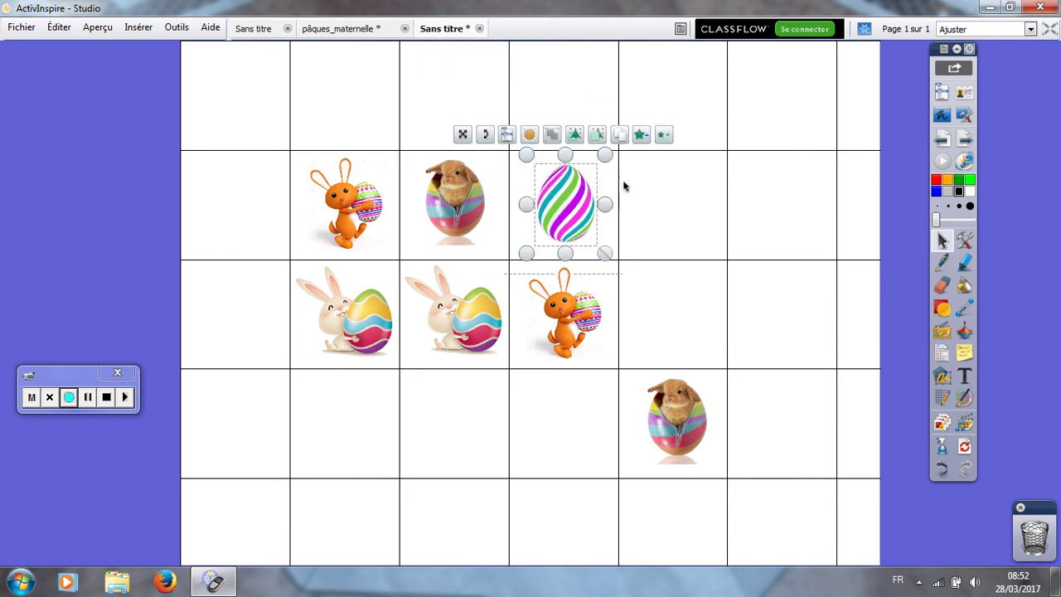
{"action": "left_click", "coordinate": [620, 135]}
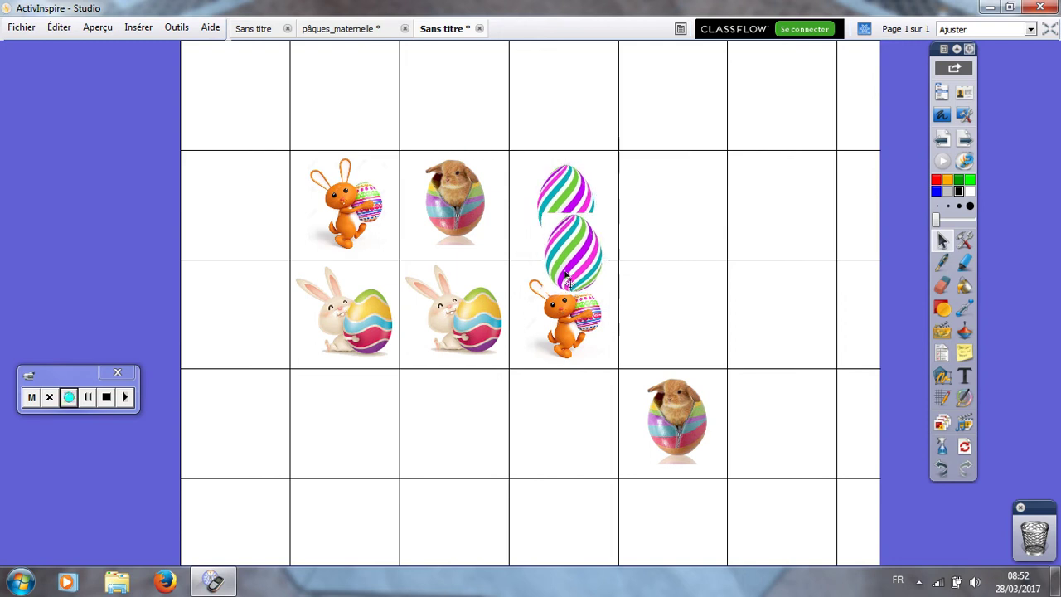
{"action": "left_click_drag", "start_coordinate": [565, 238], "coordinate": [557, 426]}
Insert the image oeuf_couleur_06 from the Paques folder.
{"action": "left_click", "coordinate": [942, 330]}
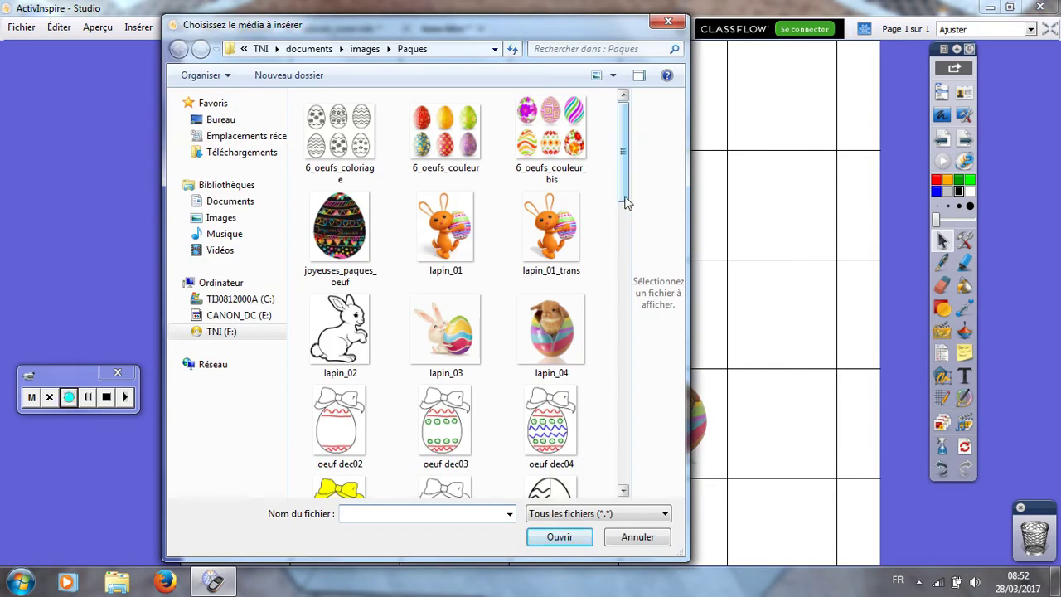
{"action": "left_click_drag", "start_coordinate": [624, 253], "coordinate": [621, 340]}
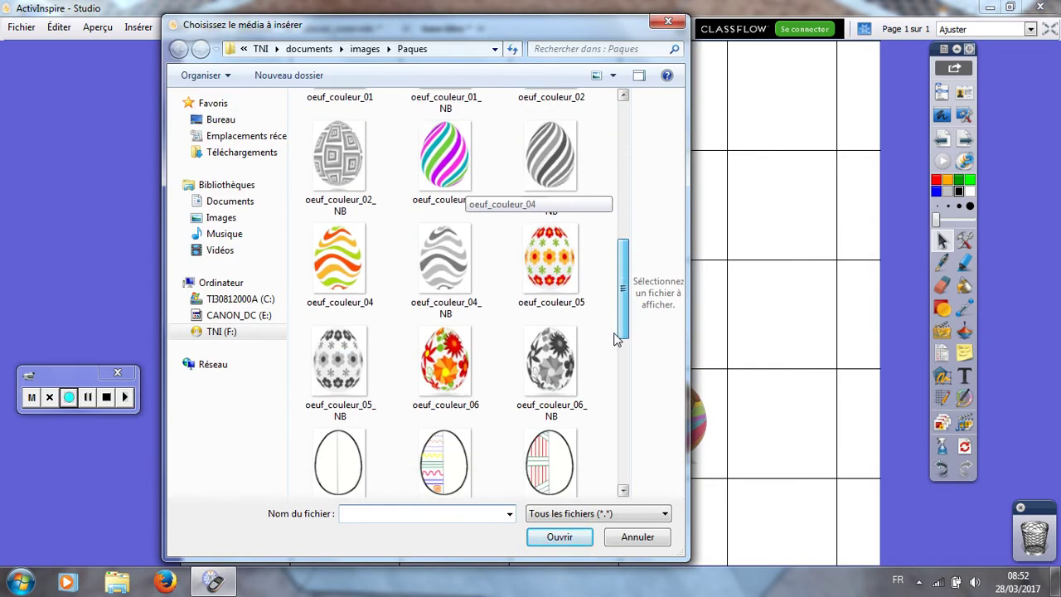
{"action": "left_click", "coordinate": [461, 387]}
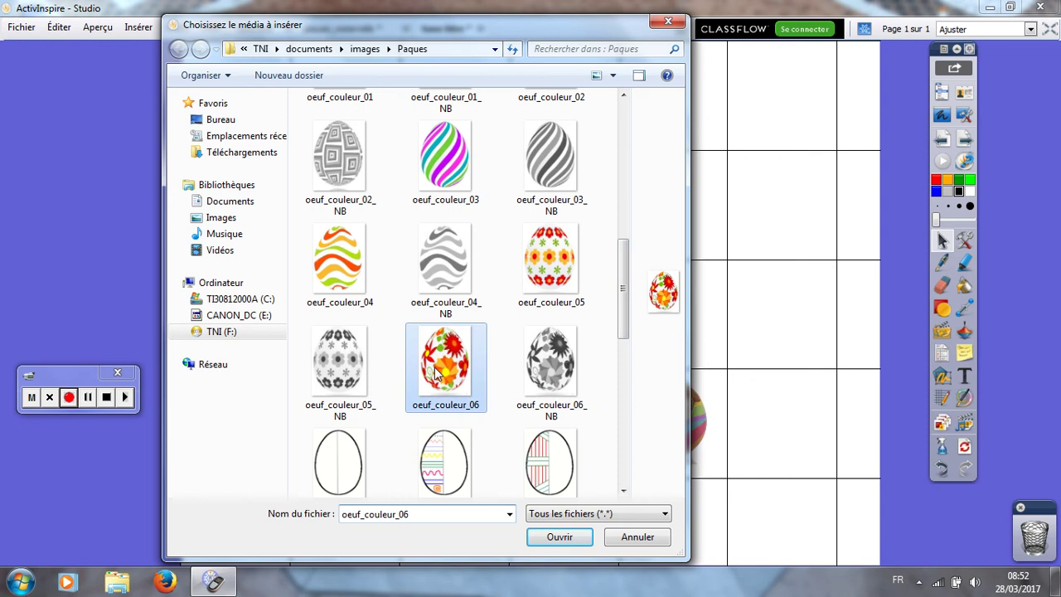
{"action": "left_click", "coordinate": [560, 537]}
Shrink the red flowered egg to fit row 2, column 5, and place a duplicate in row 4, column 2.
{"action": "left_click", "coordinate": [284, 189]}
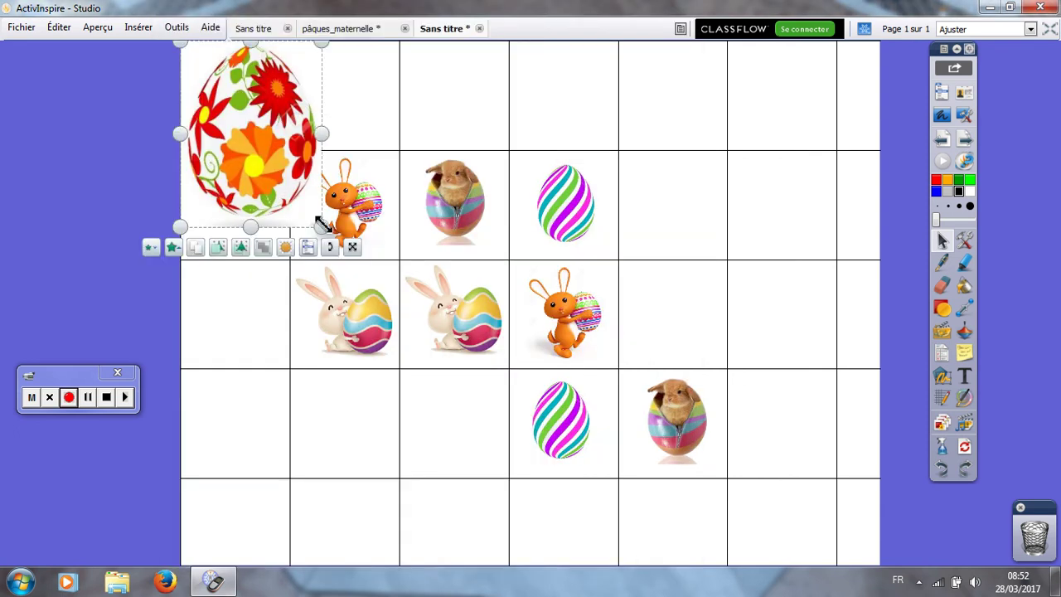
{"action": "left_click_drag", "start_coordinate": [323, 228], "coordinate": [253, 142]}
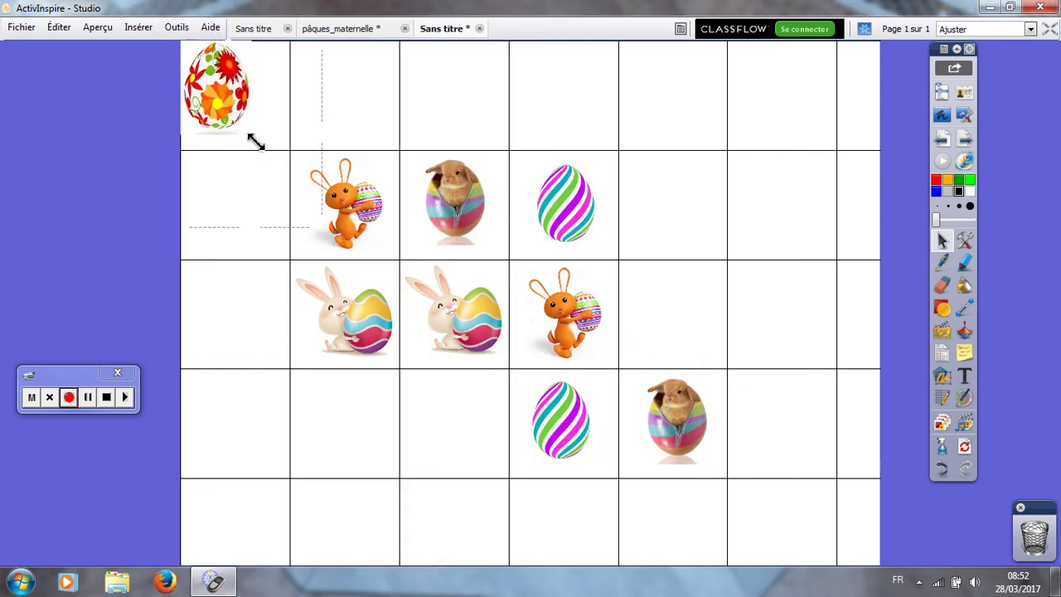
{"action": "left_click_drag", "start_coordinate": [228, 93], "coordinate": [680, 212]}
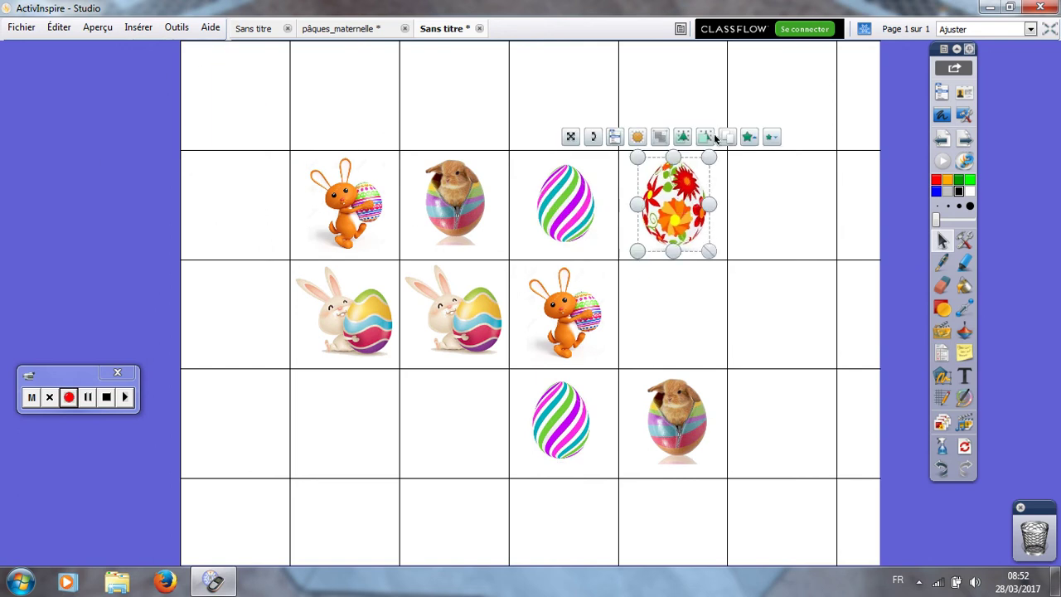
{"action": "left_click_drag", "start_coordinate": [709, 158], "coordinate": [359, 433]}
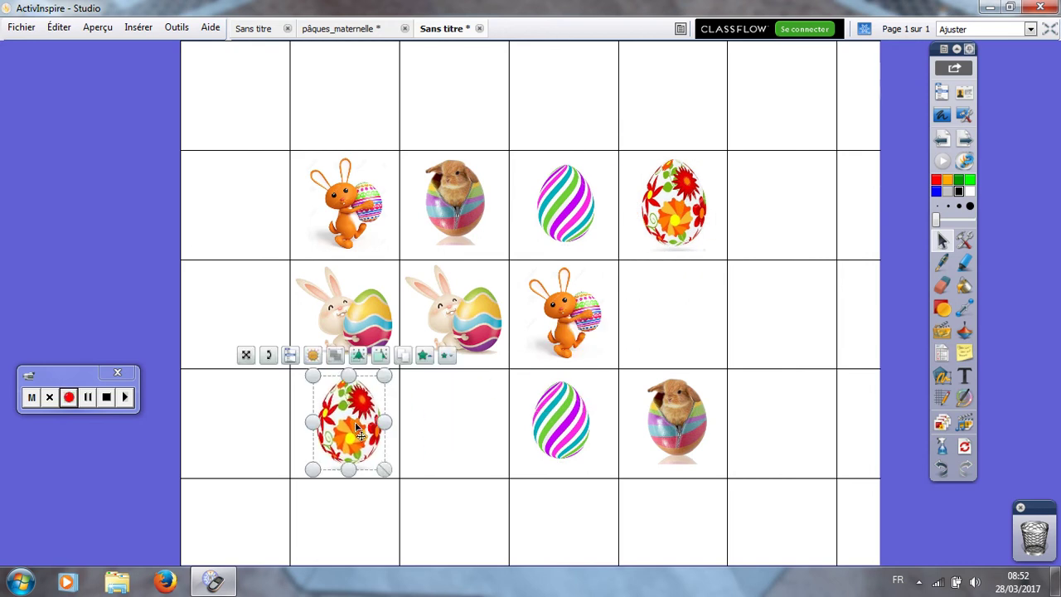
Insert the image oeufcolor_04 from the Paques folder.
{"action": "left_click", "coordinate": [943, 331]}
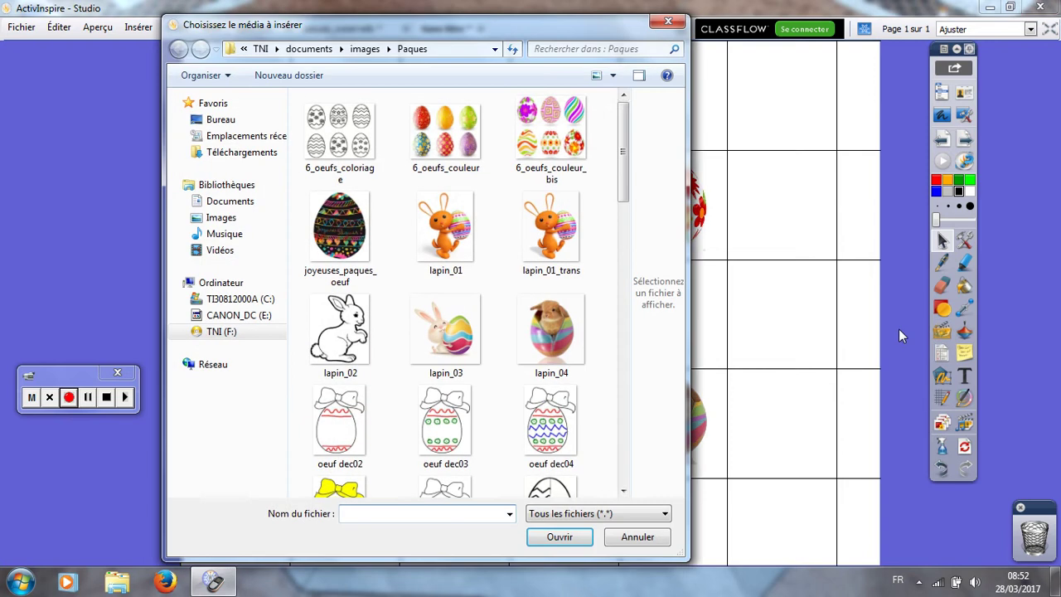
{"action": "left_click_drag", "start_coordinate": [625, 195], "coordinate": [625, 440]}
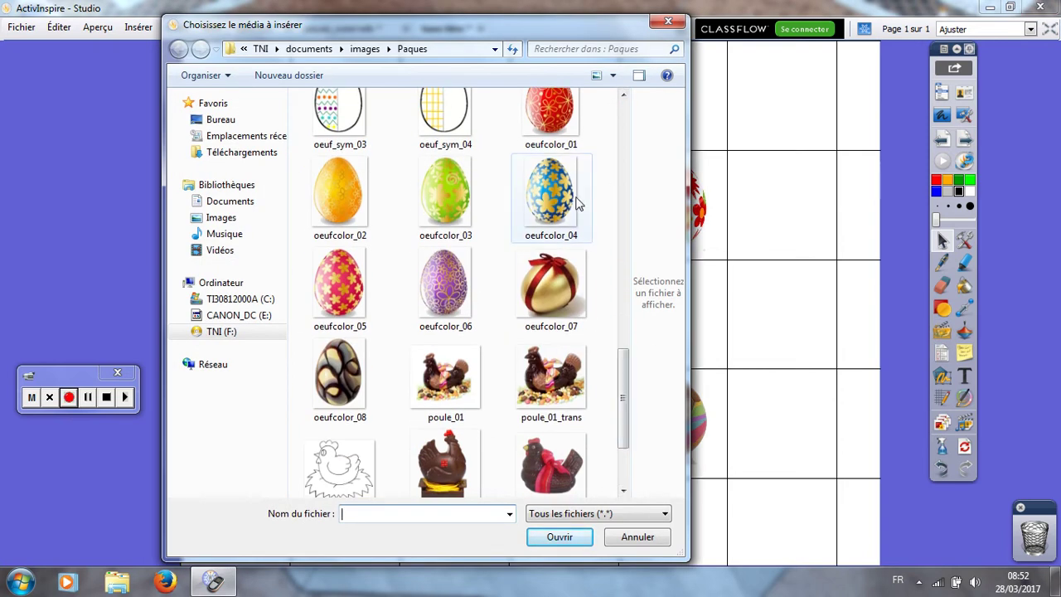
{"action": "left_click", "coordinate": [547, 201]}
{"action": "left_click", "coordinate": [559, 536]}
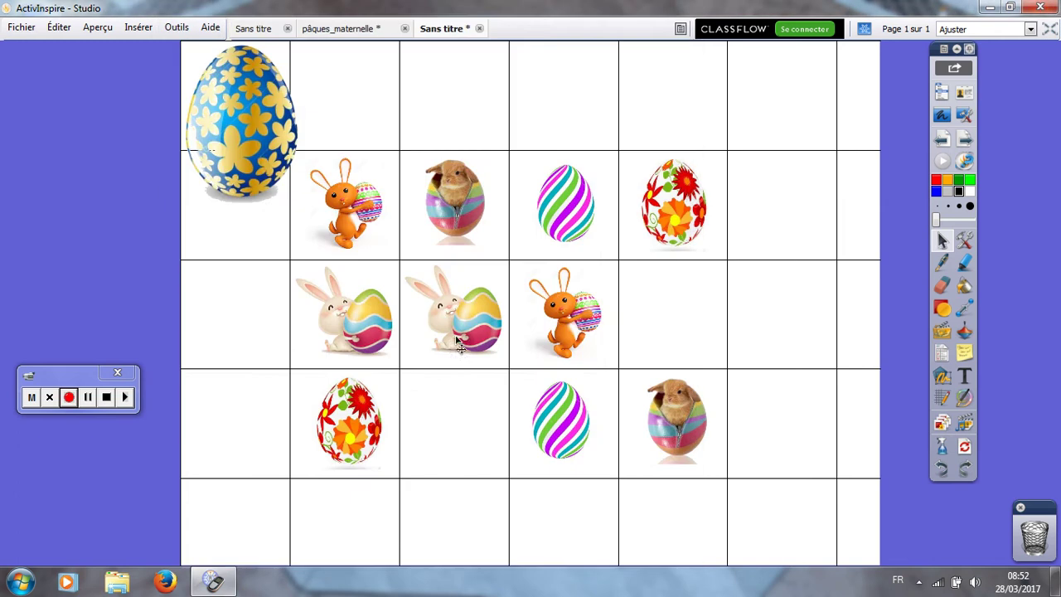
Shrink the blue egg to cell size and place one copy in row 4, column 3, and one in row 3, column 5.
{"action": "left_click_drag", "start_coordinate": [271, 196], "coordinate": [760, 308]}
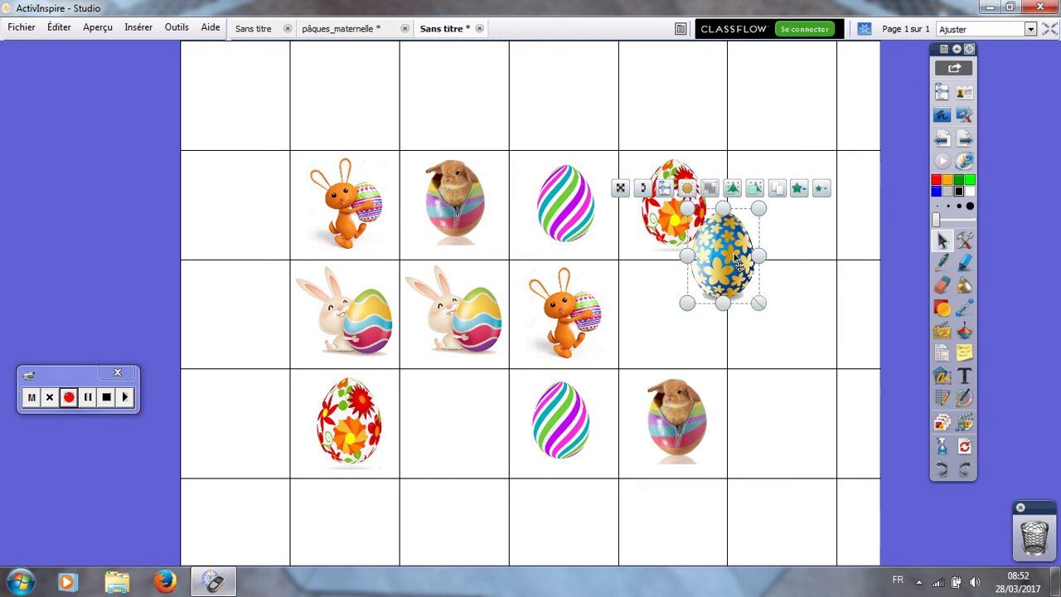
{"action": "left_click_drag", "start_coordinate": [746, 262], "coordinate": [469, 431]}
{"action": "left_click", "coordinate": [731, 247]}
{"action": "left_click", "coordinate": [791, 389]}
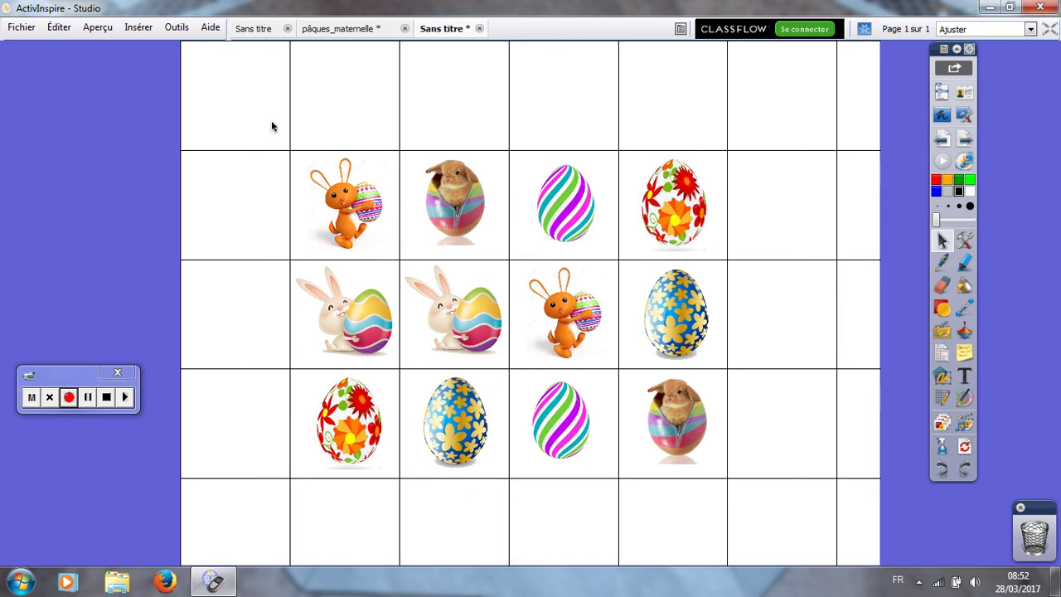
Select all twelve images in the grid and lock them in place.
{"action": "left_click_drag", "start_coordinate": [271, 124], "coordinate": [764, 492]}
{"action": "left_click_drag", "start_coordinate": [763, 494], "coordinate": [763, 493]}
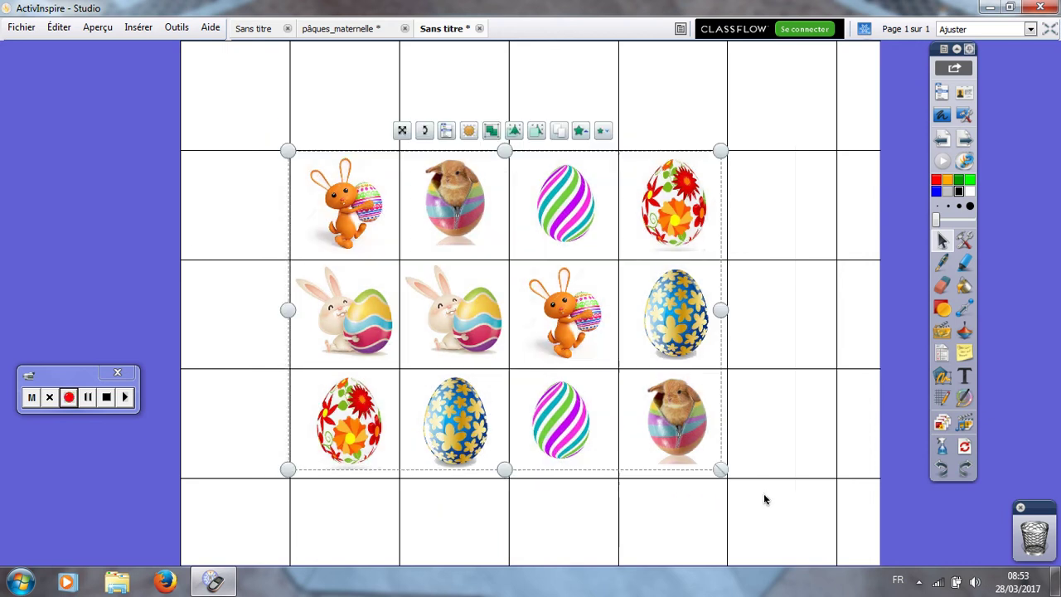
{"action": "left_click", "coordinate": [446, 131]}
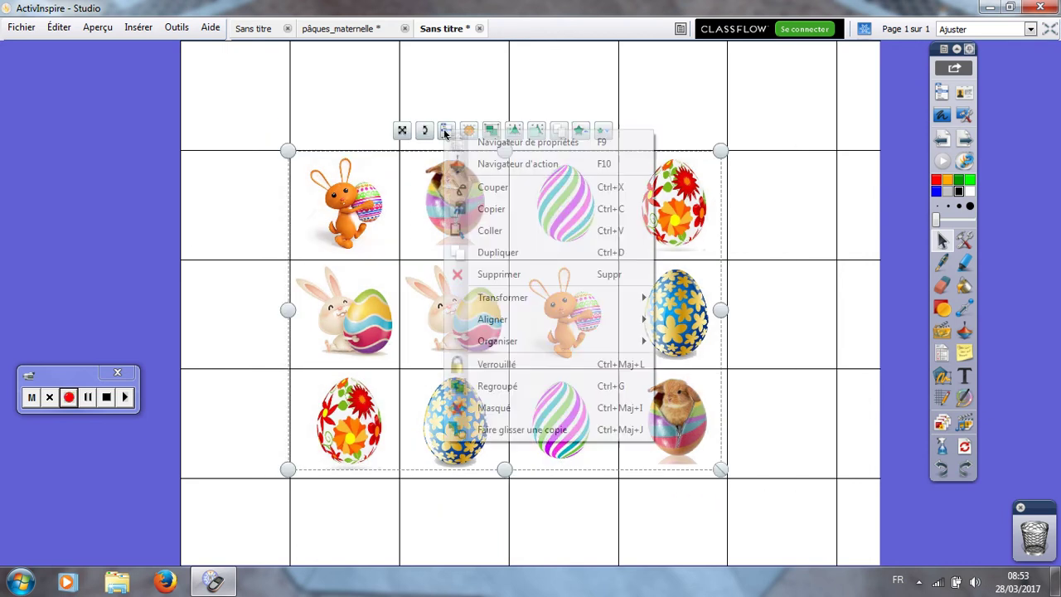
{"action": "left_click", "coordinate": [496, 366]}
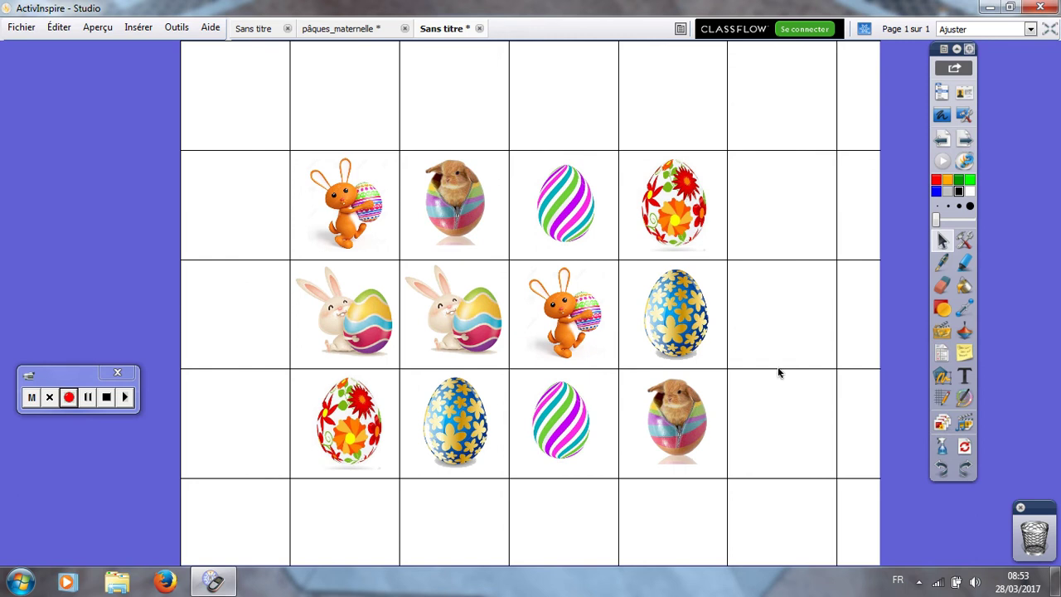
Draw an orange-filled square with a blue outline, about one grid cell in size, beside the flowered egg in row 2.
{"action": "left_click", "coordinate": [949, 311]}
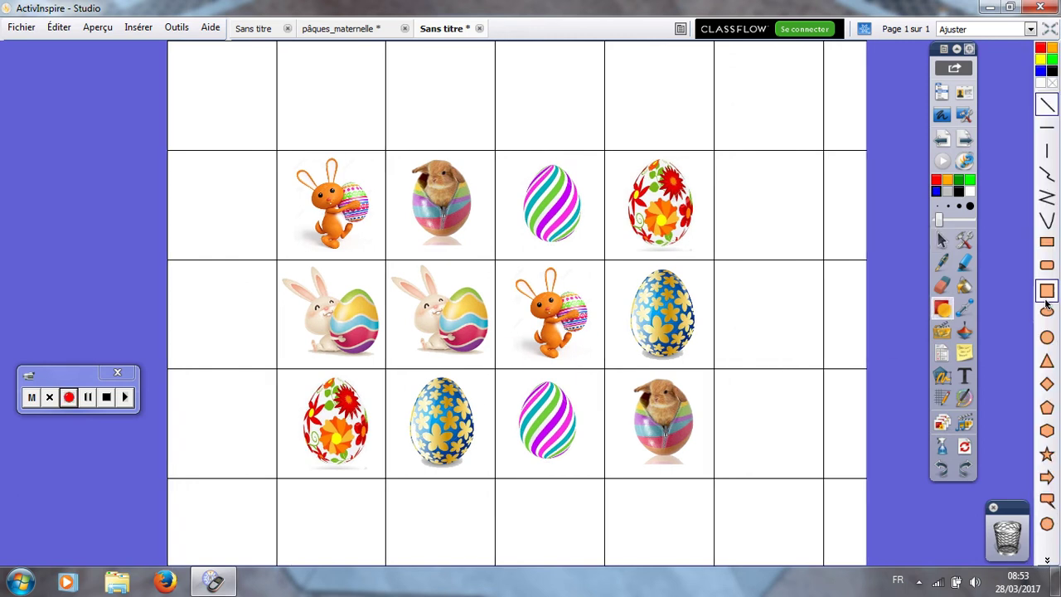
{"action": "left_click", "coordinate": [1050, 294]}
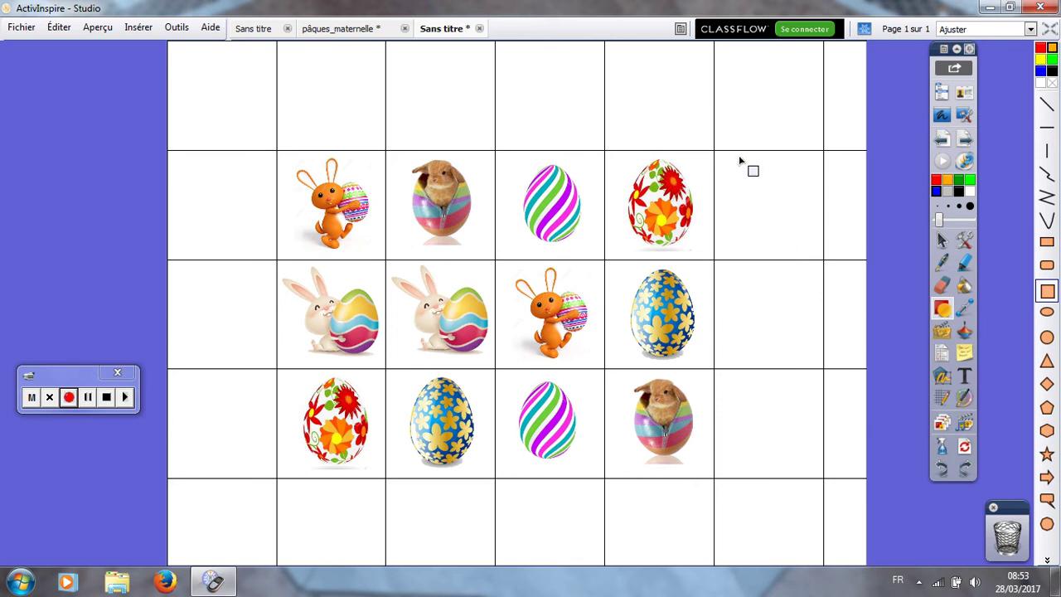
{"action": "left_click_drag", "start_coordinate": [748, 179], "coordinate": [798, 237]}
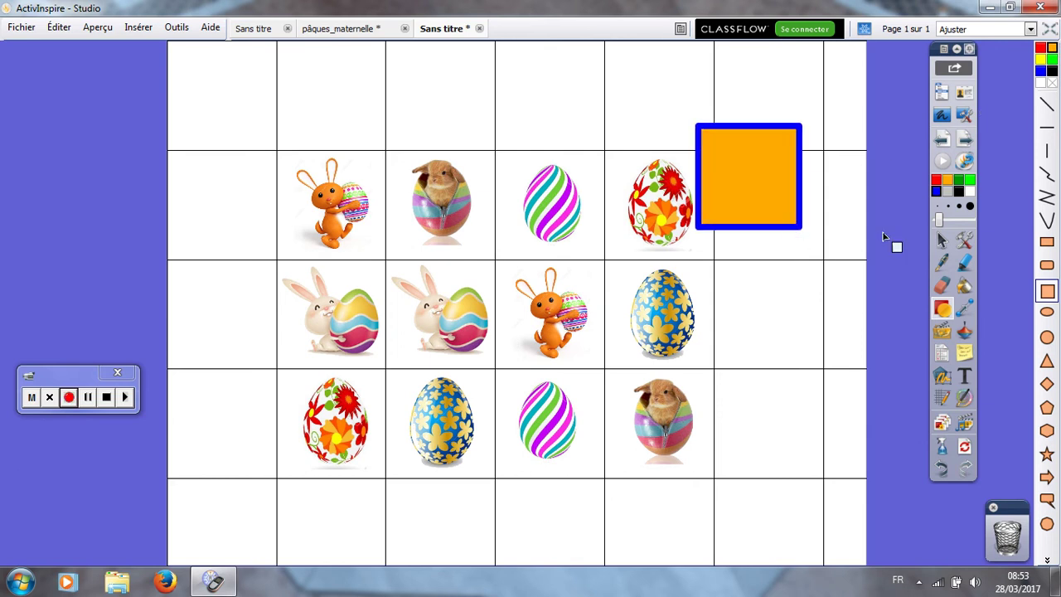
Resize the orange square to match one grid cell exactly and place it over the orange rabbit in row 2, column 2.
{"action": "left_click", "coordinate": [943, 241]}
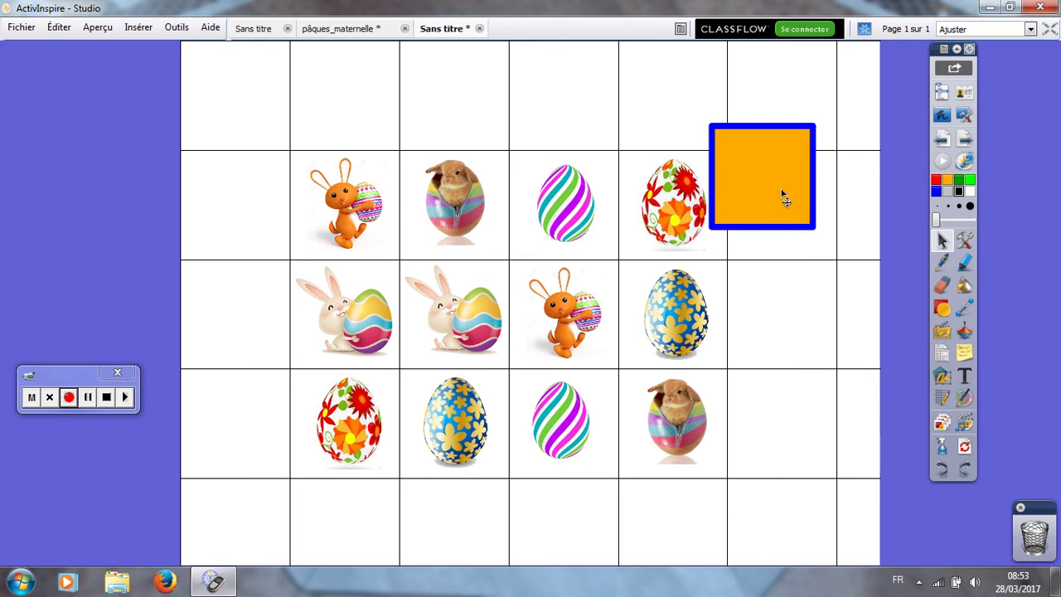
{"action": "left_click_drag", "start_coordinate": [782, 193], "coordinate": [799, 217]}
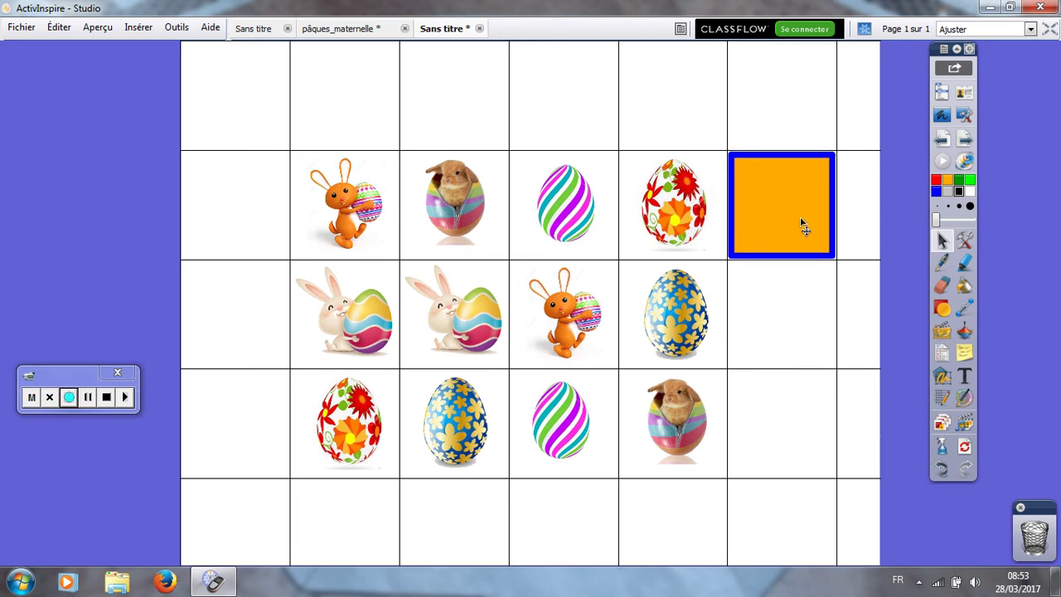
{"action": "left_click", "coordinate": [833, 254]}
{"action": "left_click_drag", "start_coordinate": [835, 259], "coordinate": [836, 260]}
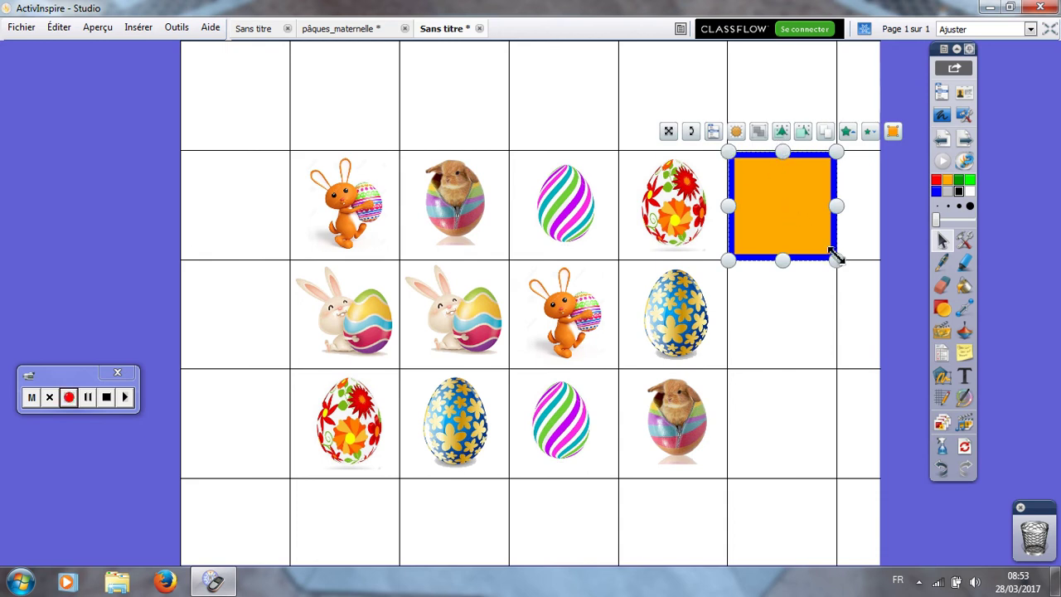
{"action": "left_click_drag", "start_coordinate": [836, 260], "coordinate": [365, 233]}
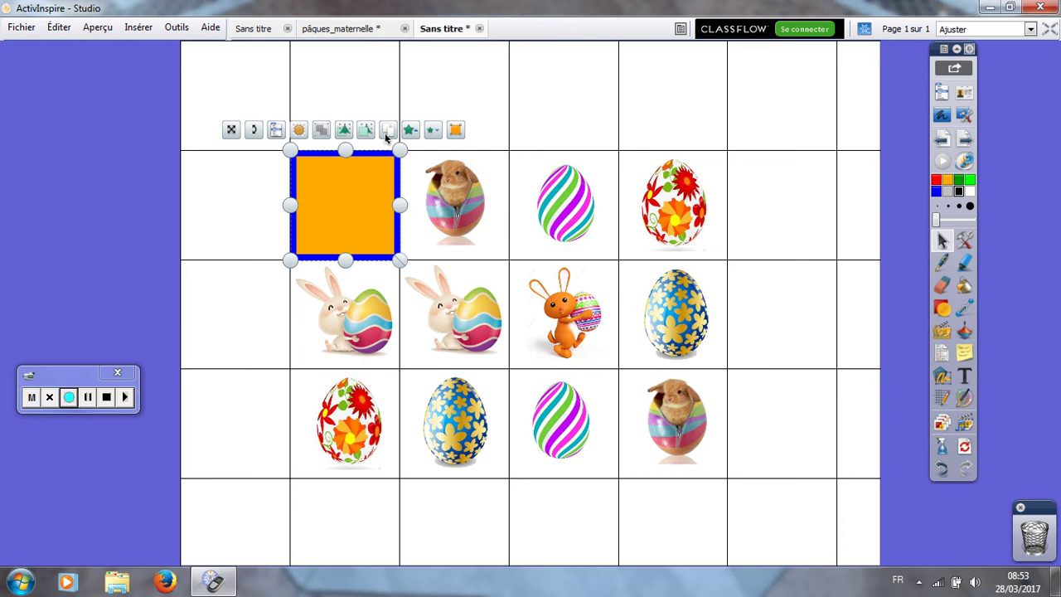
Duplicate the orange square and place copies over the eleven remaining images in rows 2 to 4.
{"action": "left_click", "coordinate": [387, 130]}
{"action": "left_click_drag", "start_coordinate": [366, 205], "coordinate": [576, 322]}
{"action": "left_click", "coordinate": [606, 129]}
{"action": "left_click", "coordinate": [714, 130]}
{"action": "left_click", "coordinate": [387, 239]}
{"action": "left_click", "coordinate": [499, 240]}
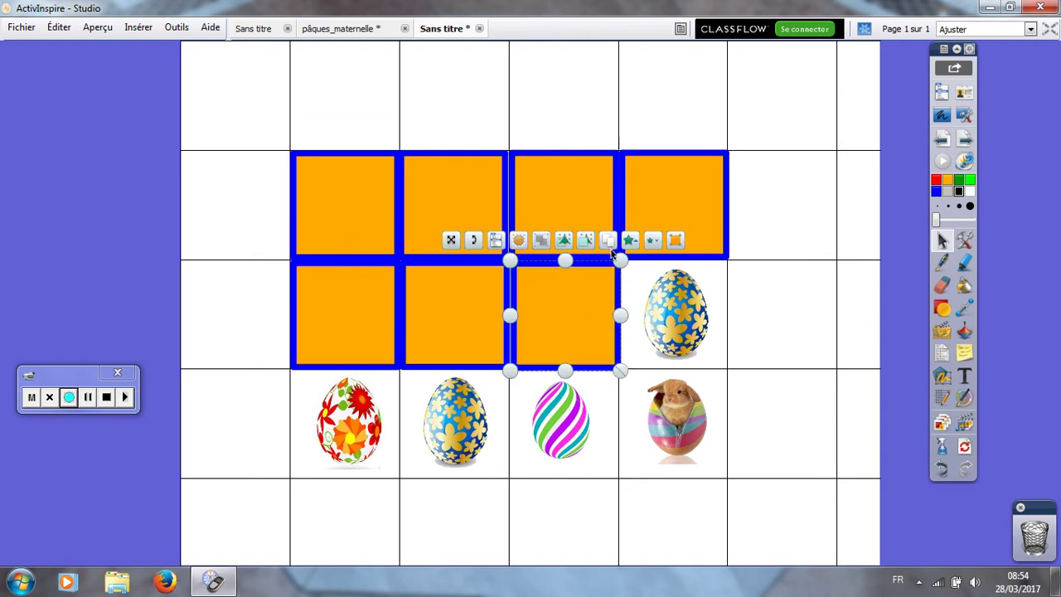
{"action": "left_click", "coordinate": [609, 241]}
{"action": "left_click_drag", "start_coordinate": [586, 276], "coordinate": [672, 428]}
{"action": "left_click", "coordinate": [718, 241]}
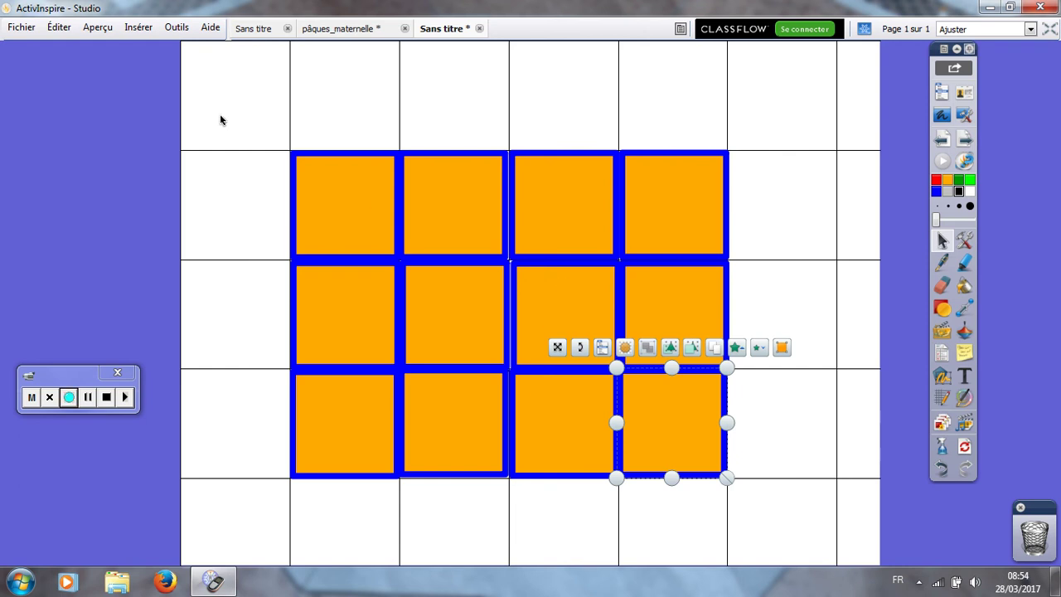
Open the object browser and move the four squares of row 4, Forme12 to Forme9, into the upper layer (Couche supérieure).
{"action": "left_click", "coordinate": [101, 30]}
{"action": "left_click", "coordinate": [106, 206]}
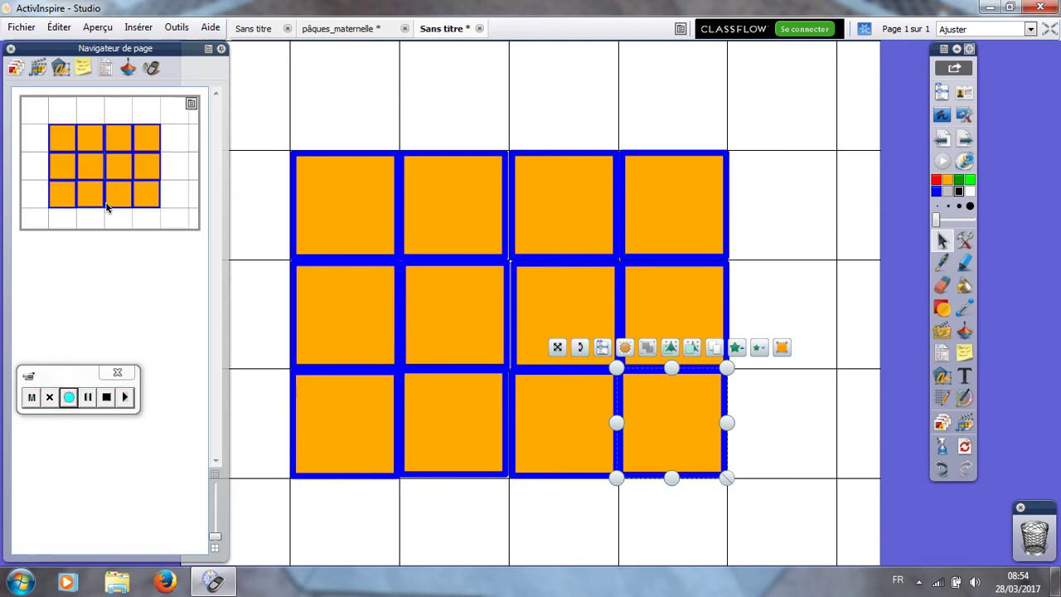
{"action": "left_click", "coordinate": [61, 69]}
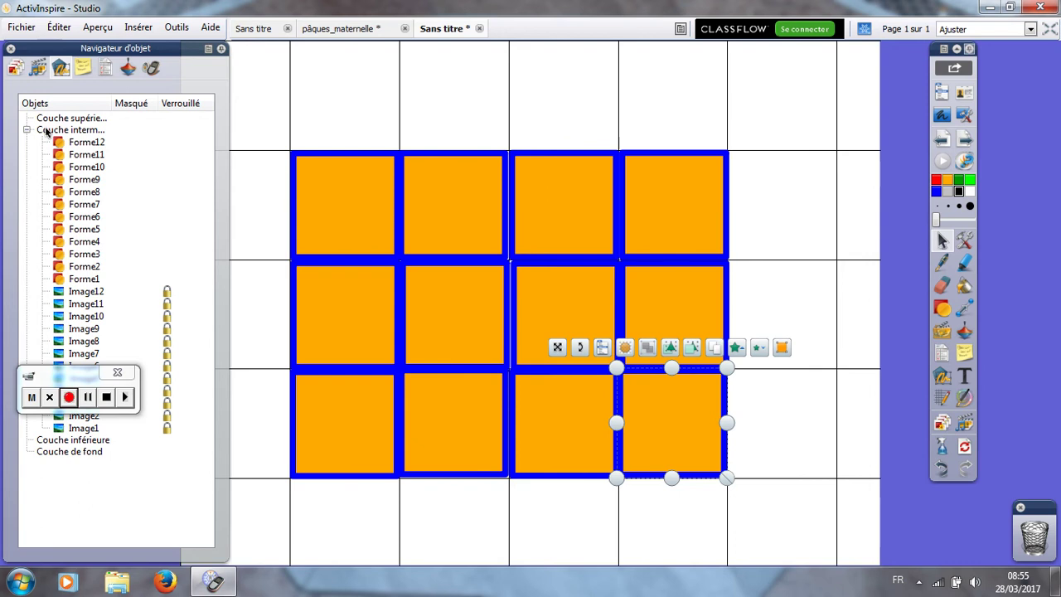
{"action": "left_click_drag", "start_coordinate": [85, 146], "coordinate": [64, 124]}
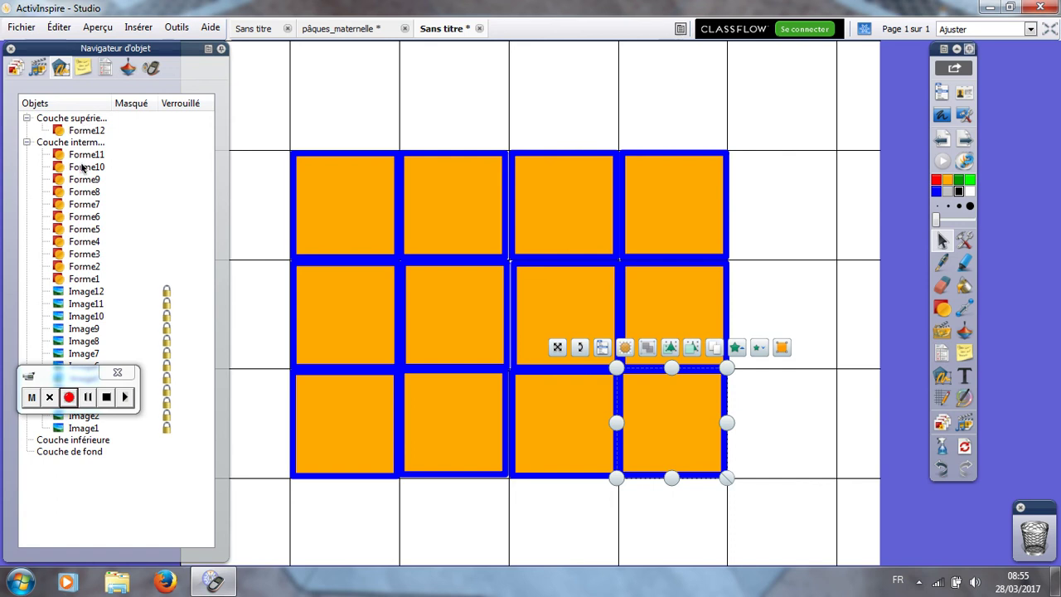
{"action": "left_click_drag", "start_coordinate": [85, 159], "coordinate": [64, 124]}
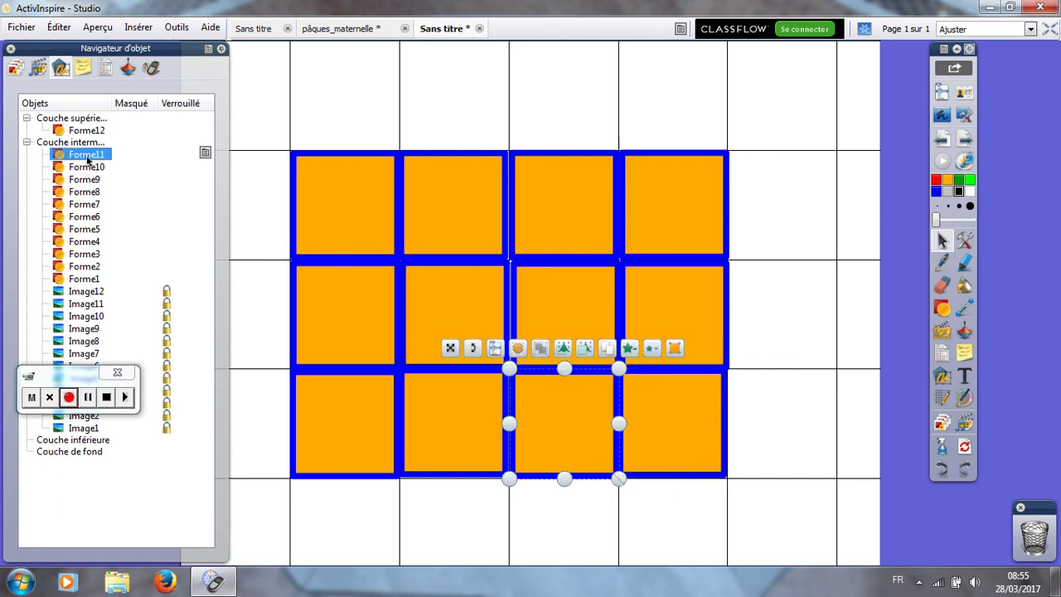
{"action": "left_click_drag", "start_coordinate": [87, 159], "coordinate": [66, 121]}
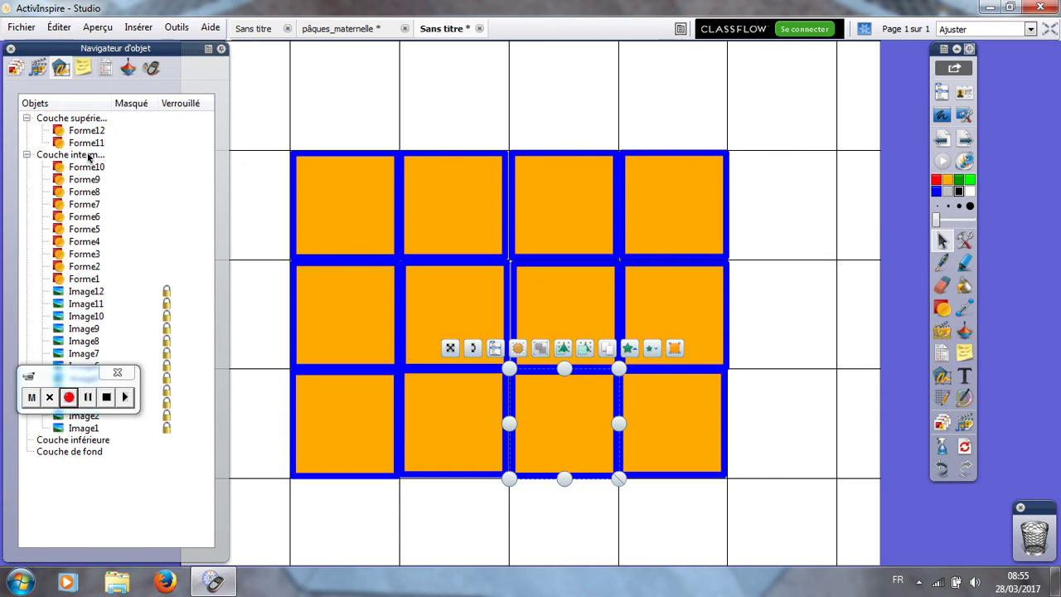
{"action": "left_click_drag", "start_coordinate": [86, 169], "coordinate": [65, 123]}
{"action": "left_click_drag", "start_coordinate": [87, 179], "coordinate": [61, 122]}
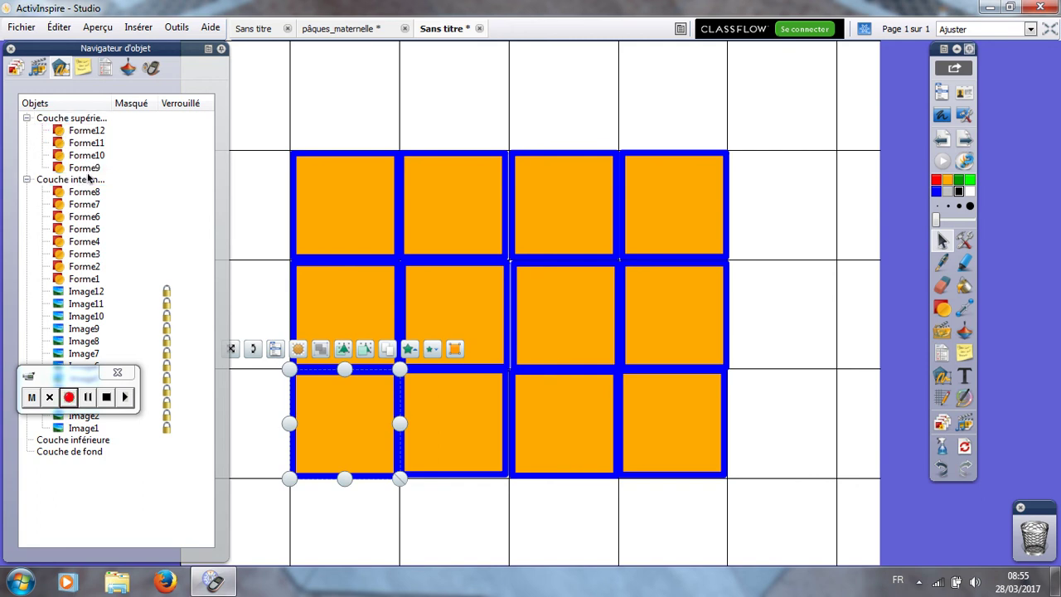
Move the squares of rows 3 and 2, Forme8 to Forme1, into the upper layer as well.
{"action": "left_click_drag", "start_coordinate": [88, 195], "coordinate": [64, 122]}
{"action": "left_click_drag", "start_coordinate": [84, 208], "coordinate": [64, 121]}
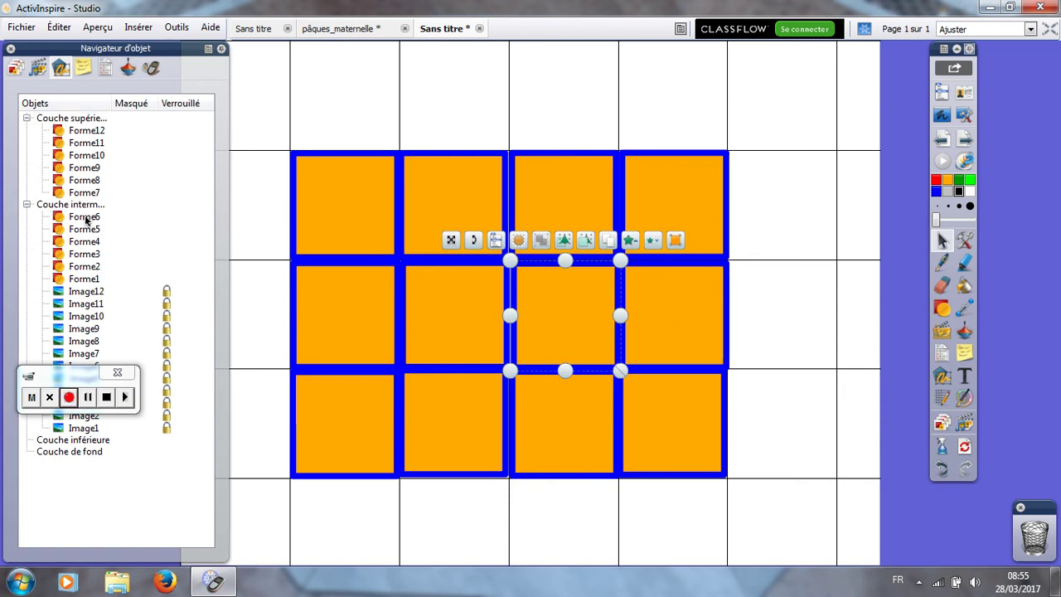
{"action": "left_click_drag", "start_coordinate": [86, 217], "coordinate": [72, 123]}
{"action": "left_click_drag", "start_coordinate": [81, 232], "coordinate": [96, 122]}
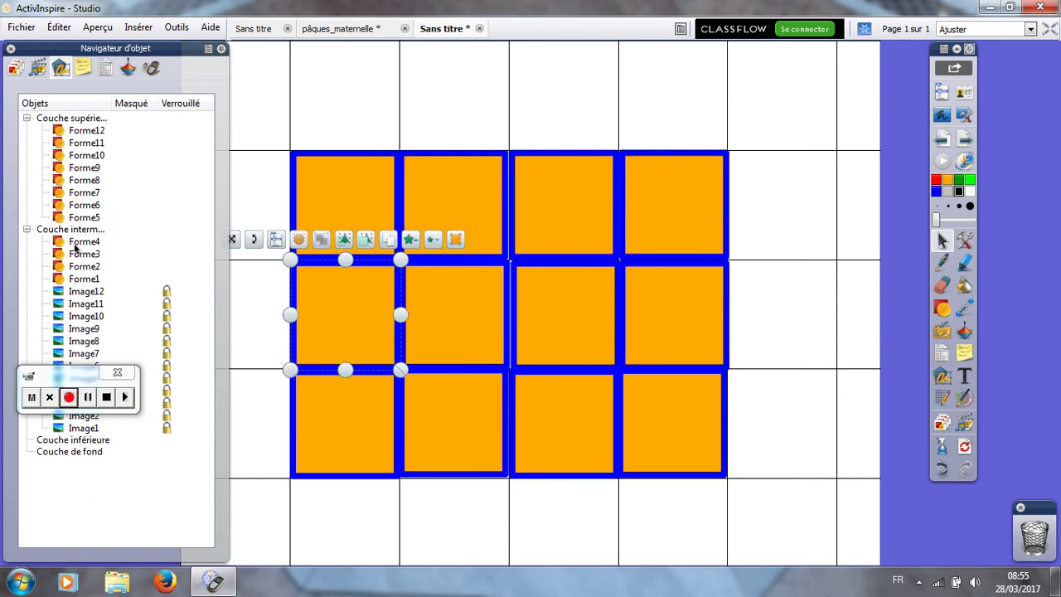
{"action": "left_click_drag", "start_coordinate": [81, 241], "coordinate": [77, 122]}
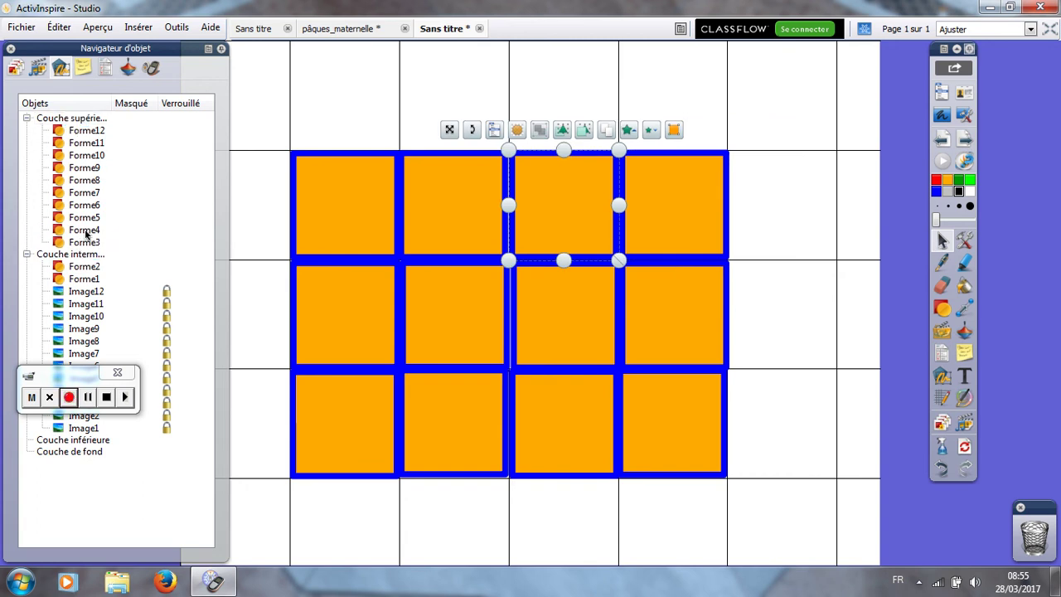
{"action": "left_click_drag", "start_coordinate": [83, 266], "coordinate": [66, 121]}
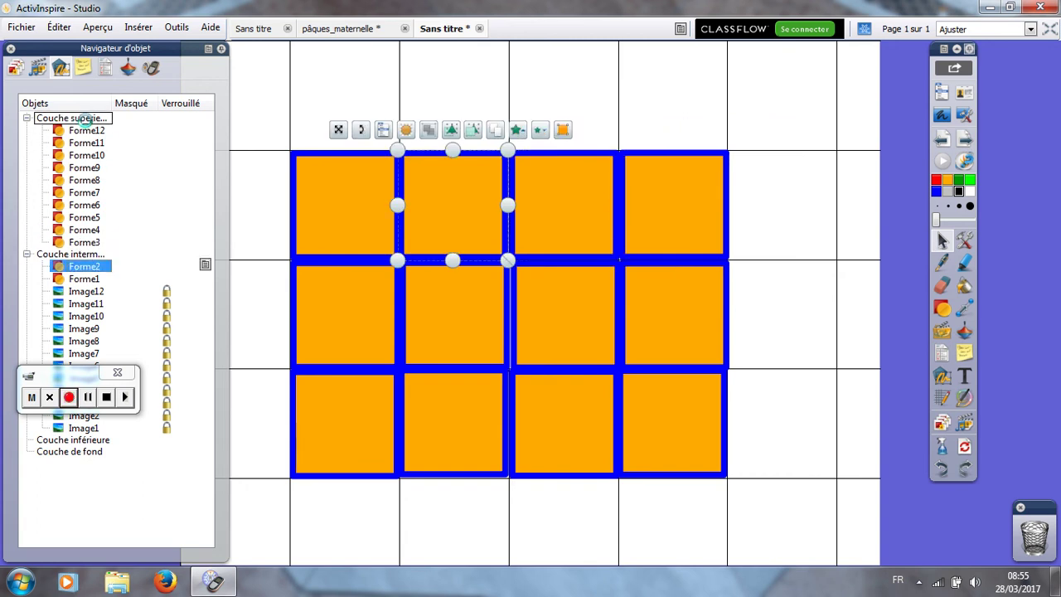
{"action": "left_click_drag", "start_coordinate": [87, 278], "coordinate": [66, 120]}
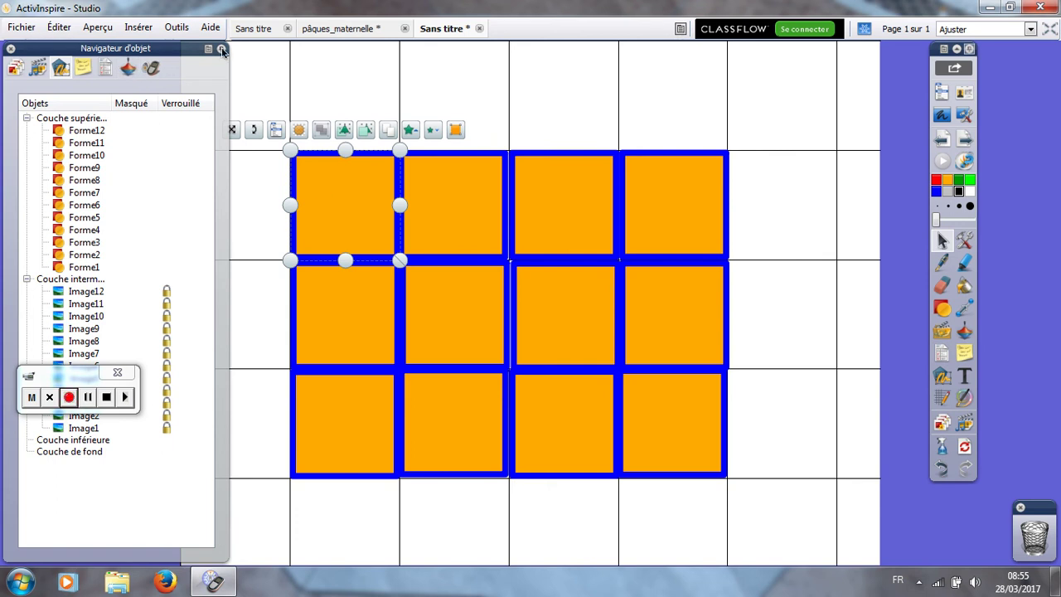
Pin the action browser open and apply the Masqué action to the square in row 2, column 2, with Forme1 as target.
{"action": "left_click", "coordinate": [129, 70]}
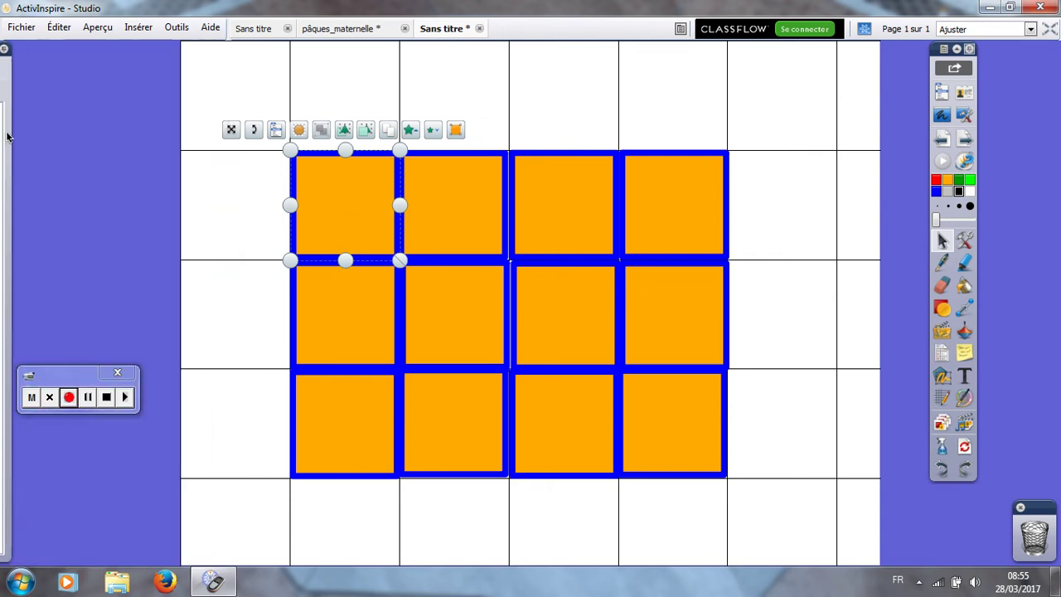
{"action": "left_click", "coordinate": [222, 50]}
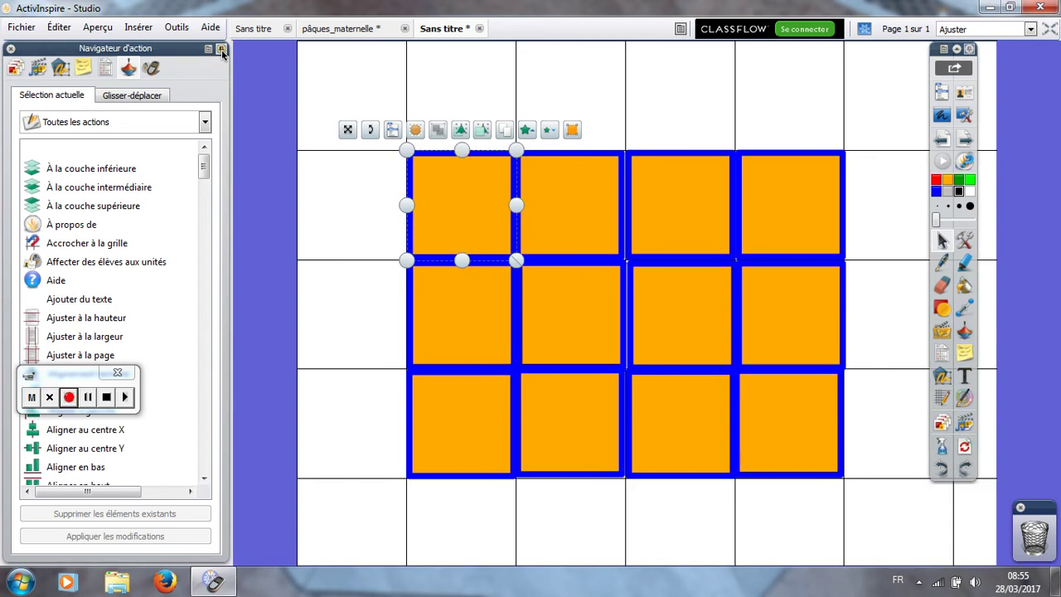
{"action": "left_click_drag", "start_coordinate": [203, 168], "coordinate": [211, 336]}
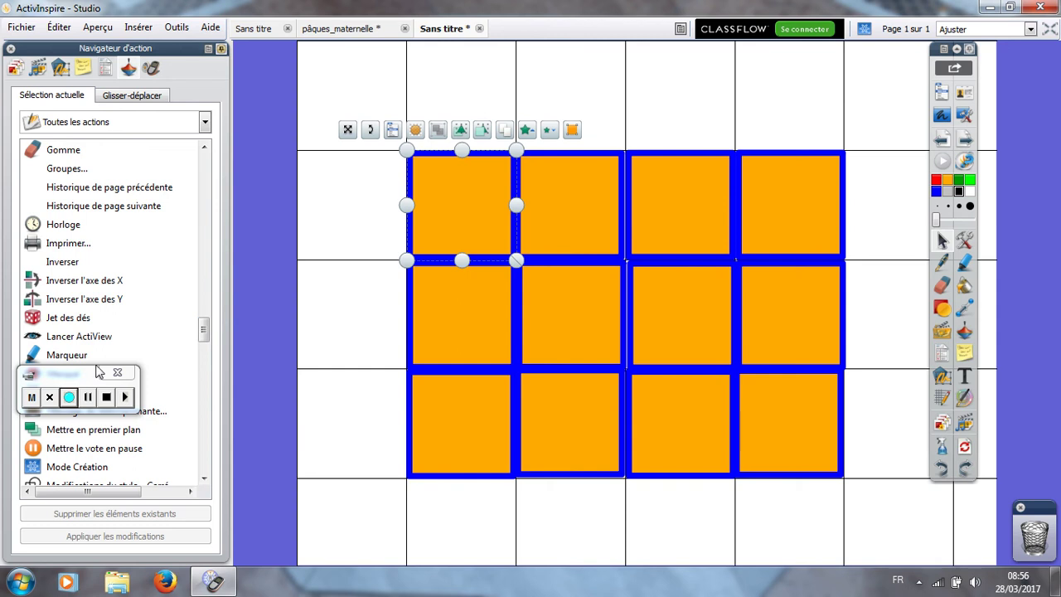
{"action": "left_click_drag", "start_coordinate": [83, 377], "coordinate": [320, 60]}
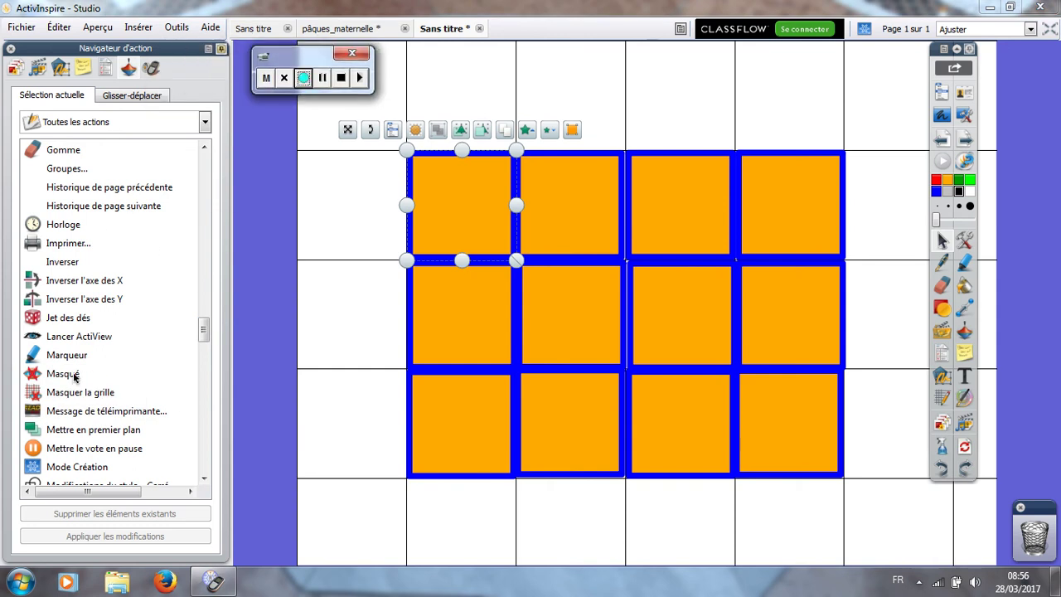
{"action": "left_click", "coordinate": [61, 374]}
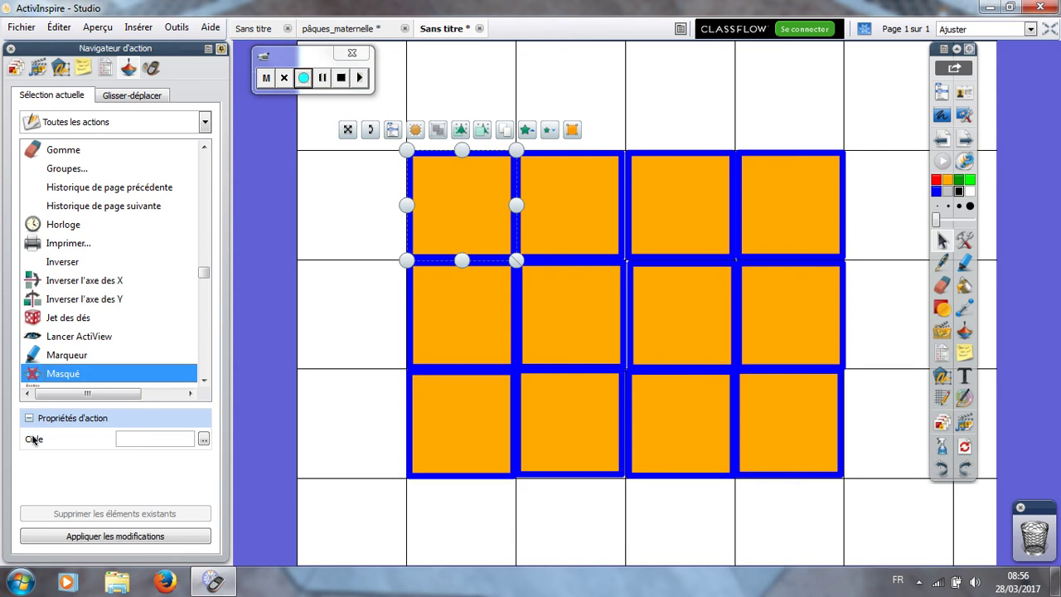
{"action": "left_click", "coordinate": [204, 440]}
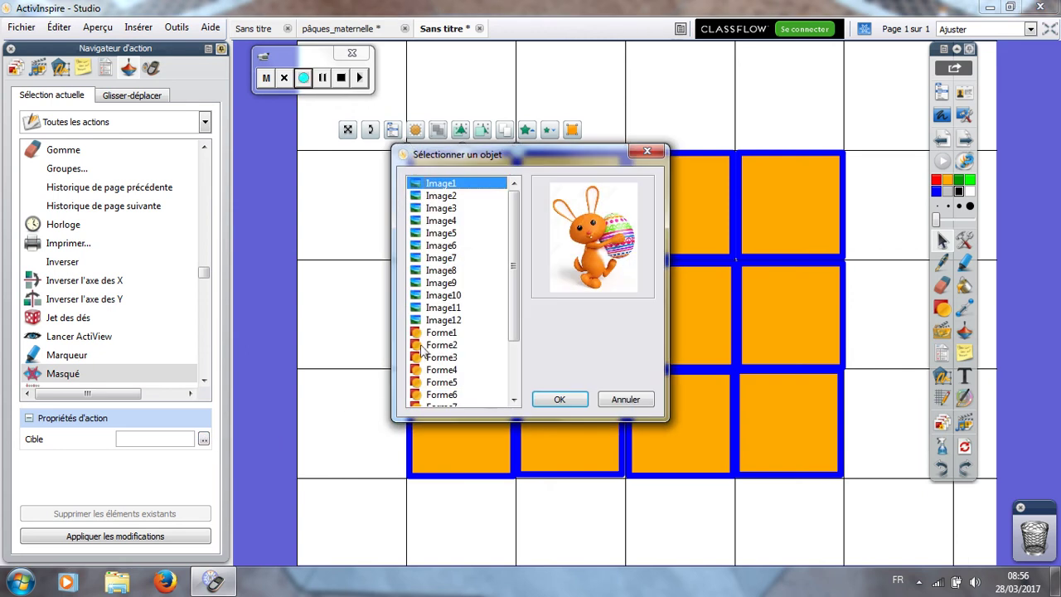
{"action": "left_click", "coordinate": [432, 335]}
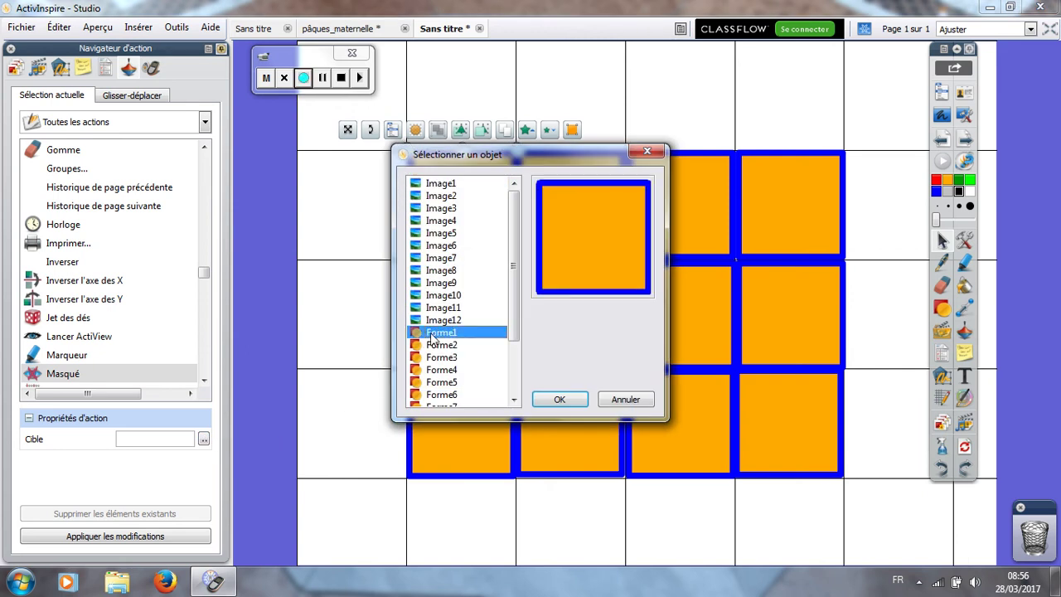
{"action": "left_click", "coordinate": [559, 400]}
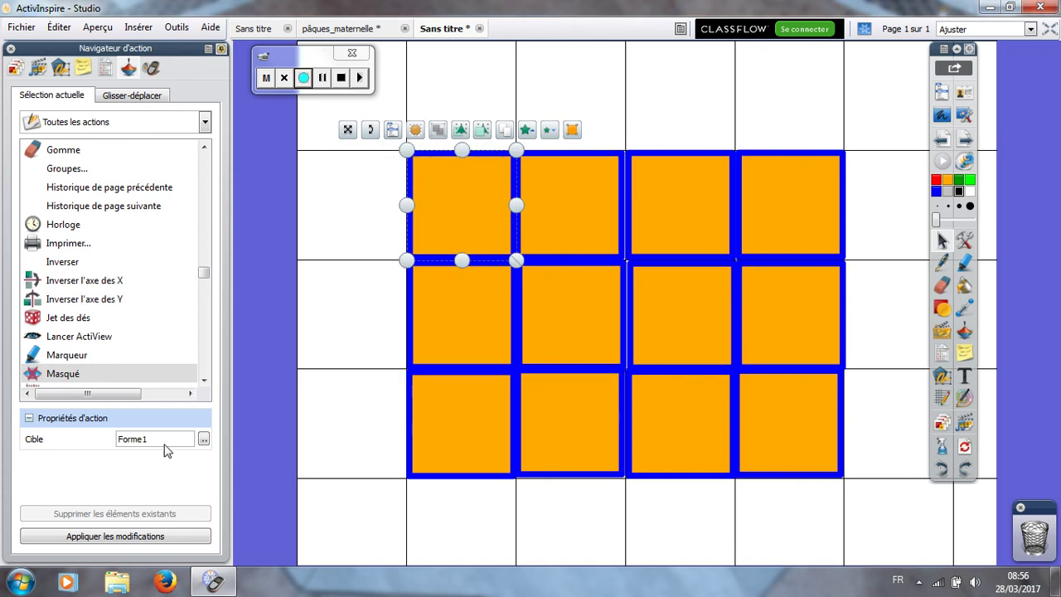
{"action": "left_click", "coordinate": [128, 537]}
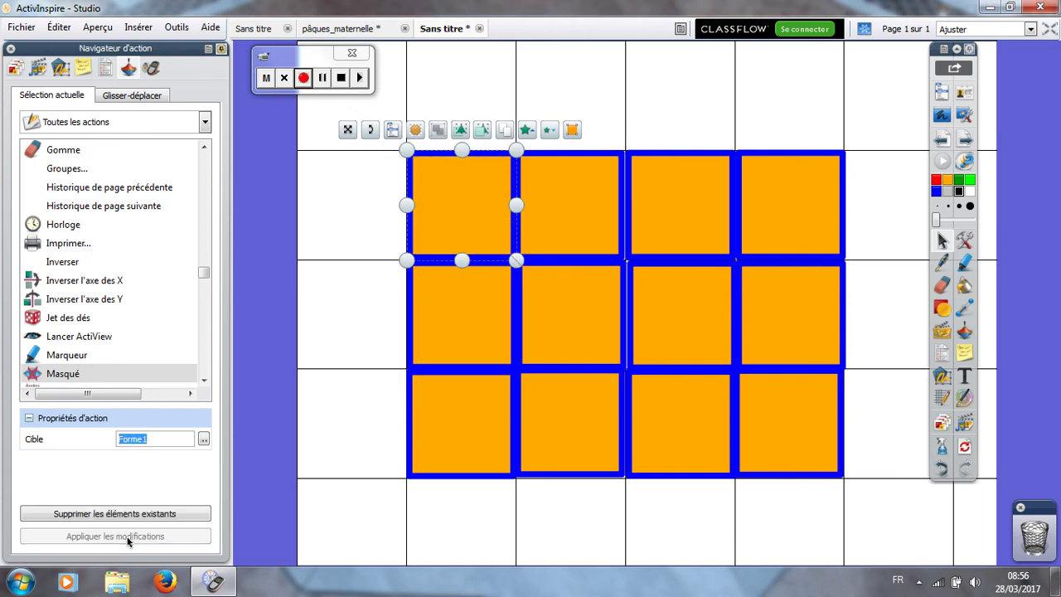
Apply the Masqué action to the square in row 2, column 3, with Forme2 as target.
{"action": "left_click", "coordinate": [566, 216]}
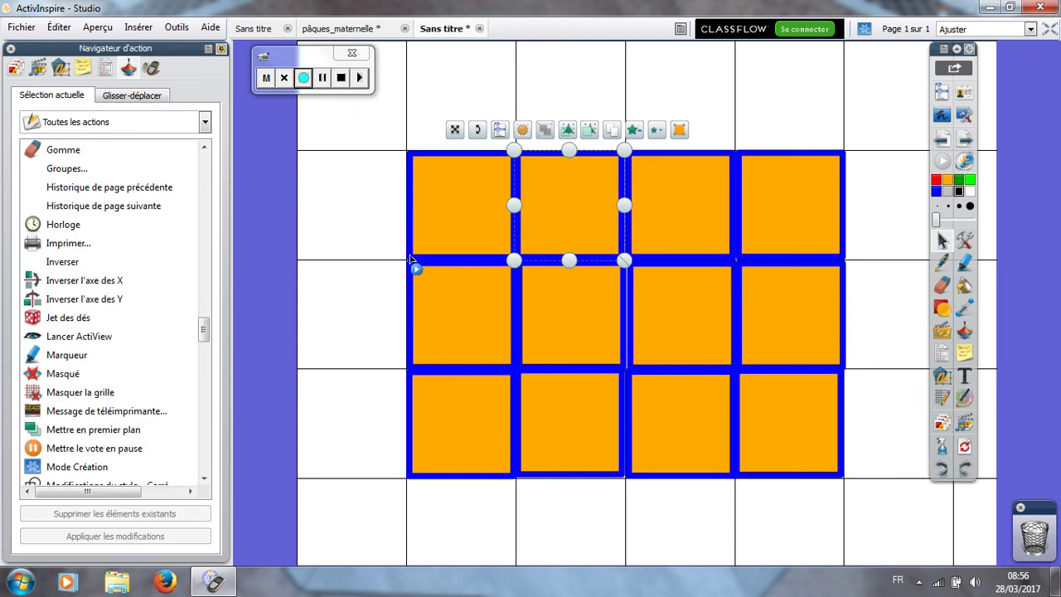
{"action": "left_click", "coordinate": [54, 375]}
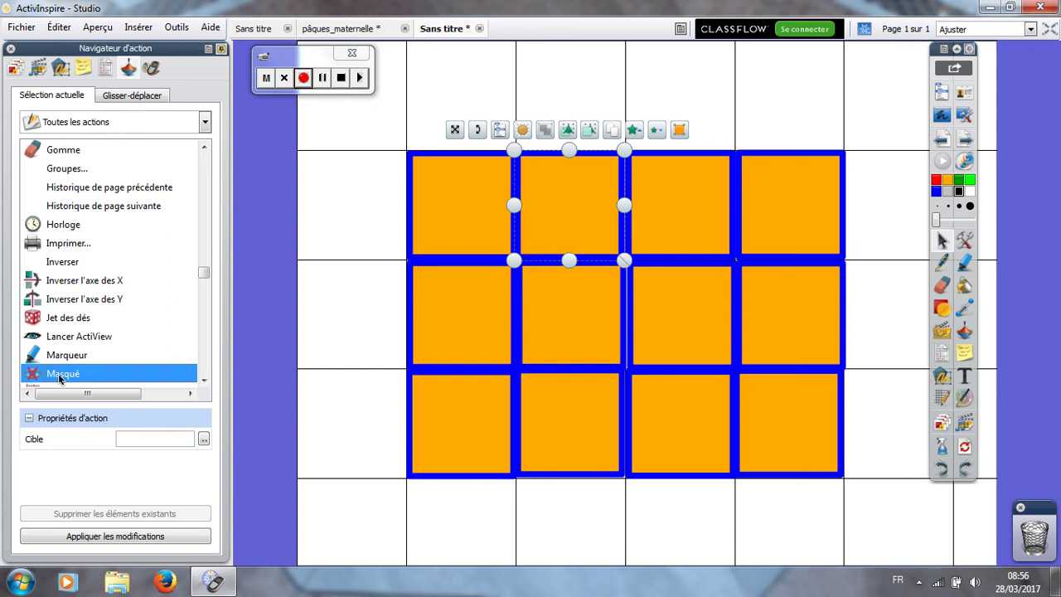
{"action": "left_click", "coordinate": [204, 439]}
{"action": "left_click", "coordinate": [440, 346]}
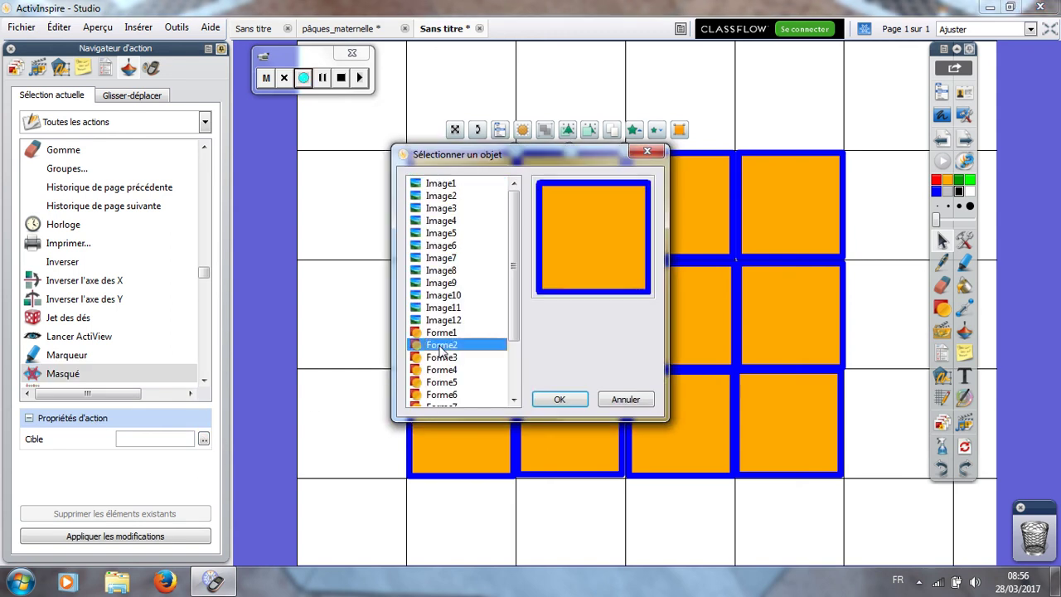
{"action": "left_click", "coordinate": [561, 400]}
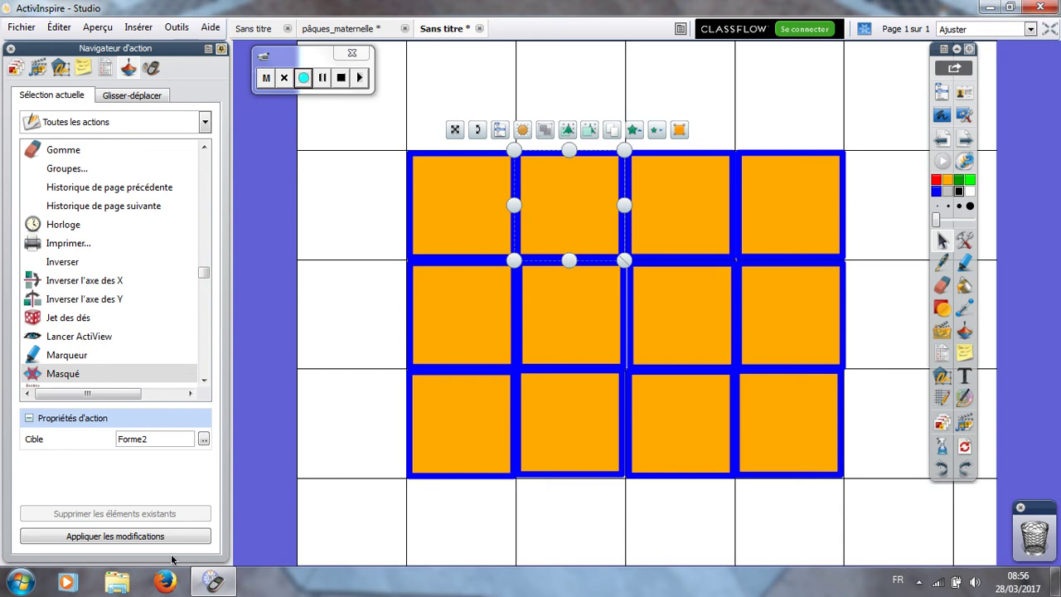
{"action": "left_click", "coordinate": [142, 536]}
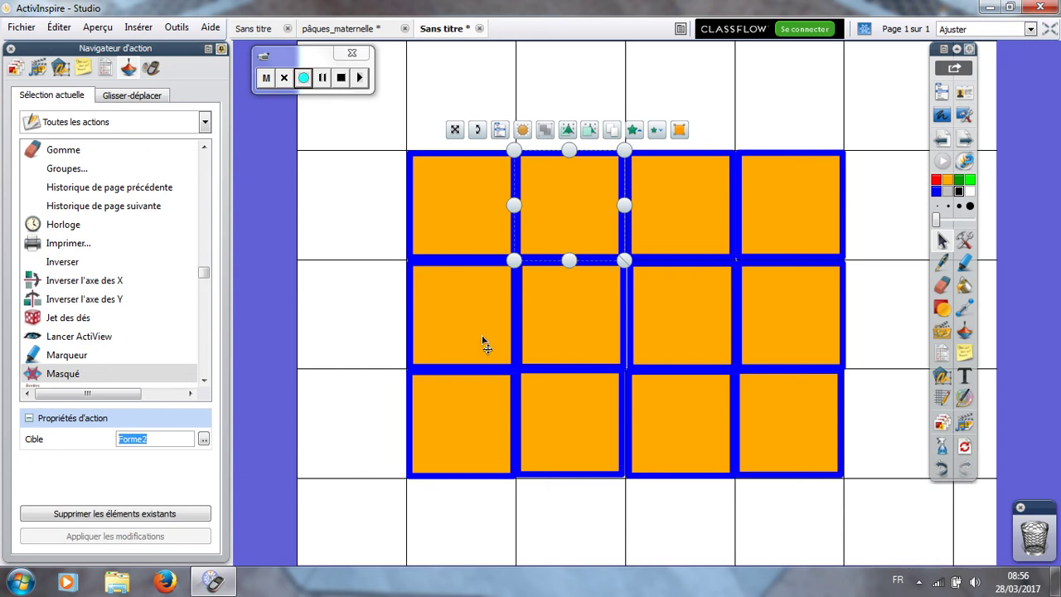
Apply the Masqué action to the square in row 2, column 4, with Forme3 as target.
{"action": "left_click", "coordinate": [684, 225]}
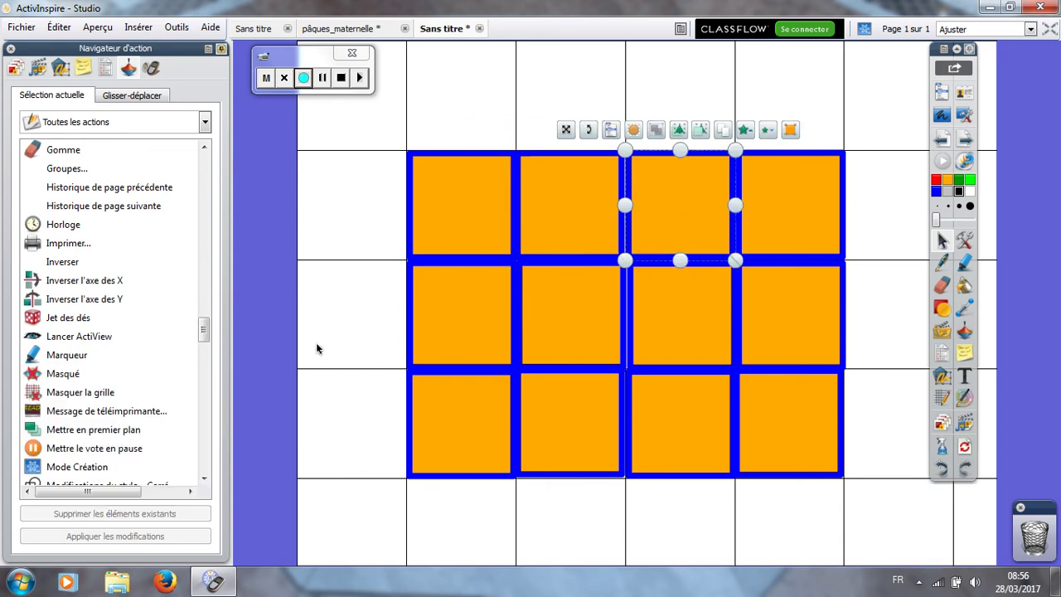
{"action": "left_click", "coordinate": [53, 378]}
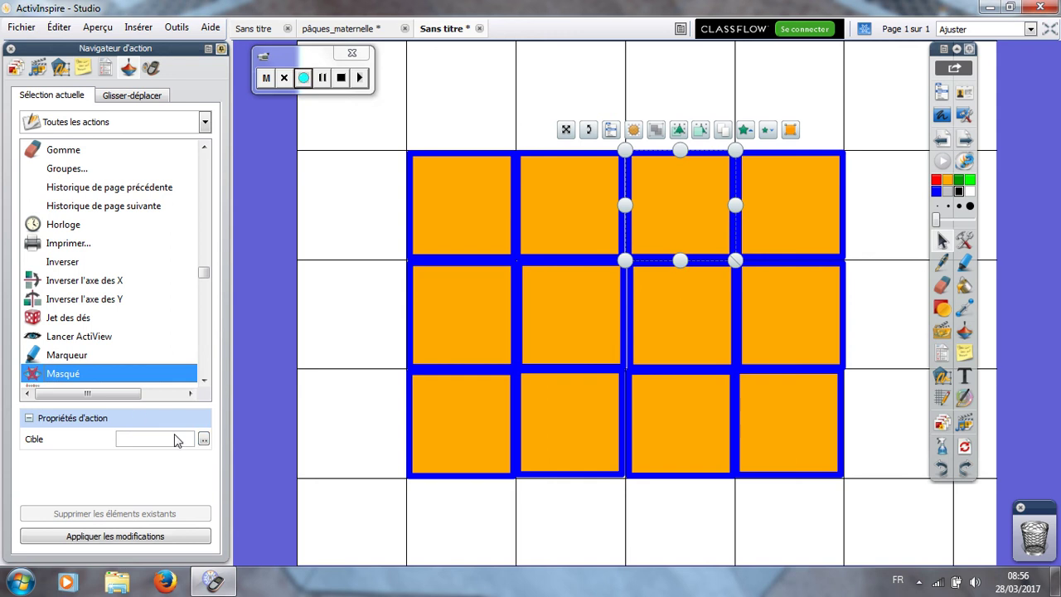
{"action": "left_click", "coordinate": [203, 439]}
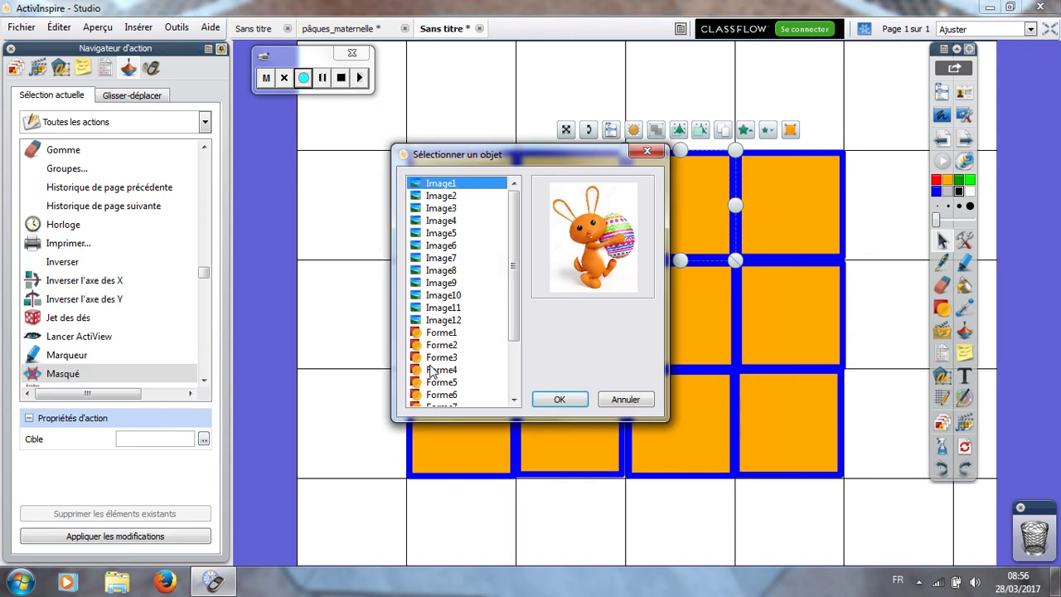
{"action": "left_click", "coordinate": [434, 358]}
{"action": "left_click", "coordinate": [559, 399]}
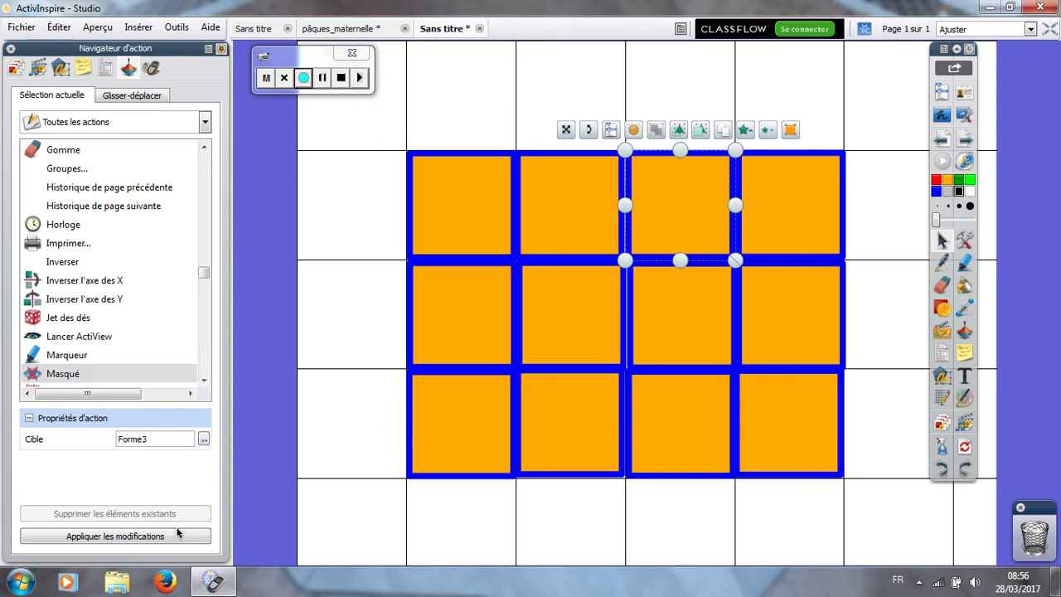
{"action": "left_click", "coordinate": [155, 536]}
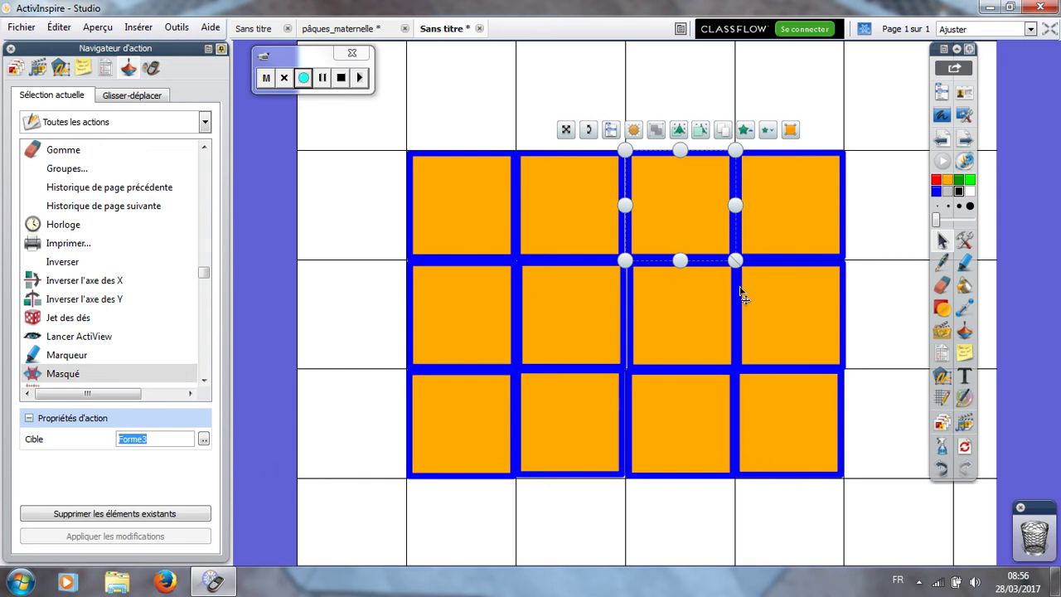
Apply the Masqué action to the fourth orange square of the top row, with Forme4 as target.
{"action": "left_click", "coordinate": [797, 222]}
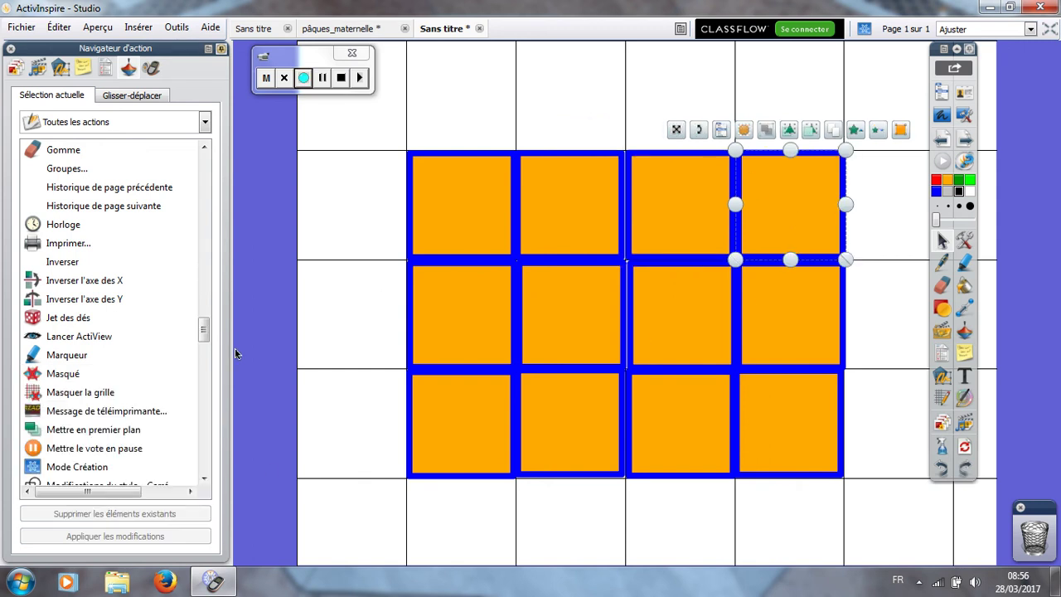
{"action": "left_click", "coordinate": [66, 374]}
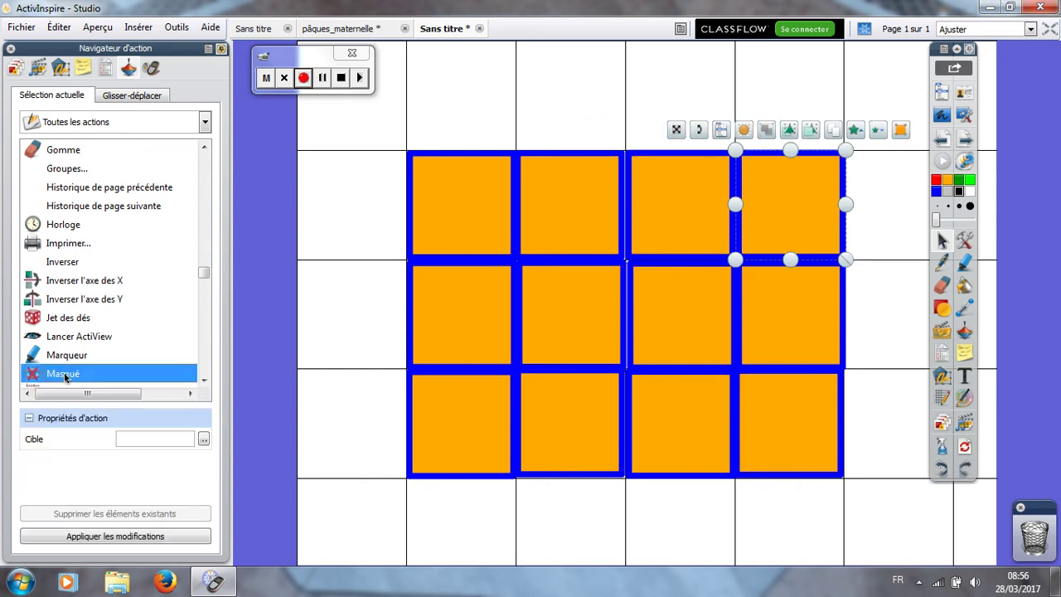
{"action": "left_click", "coordinate": [204, 440]}
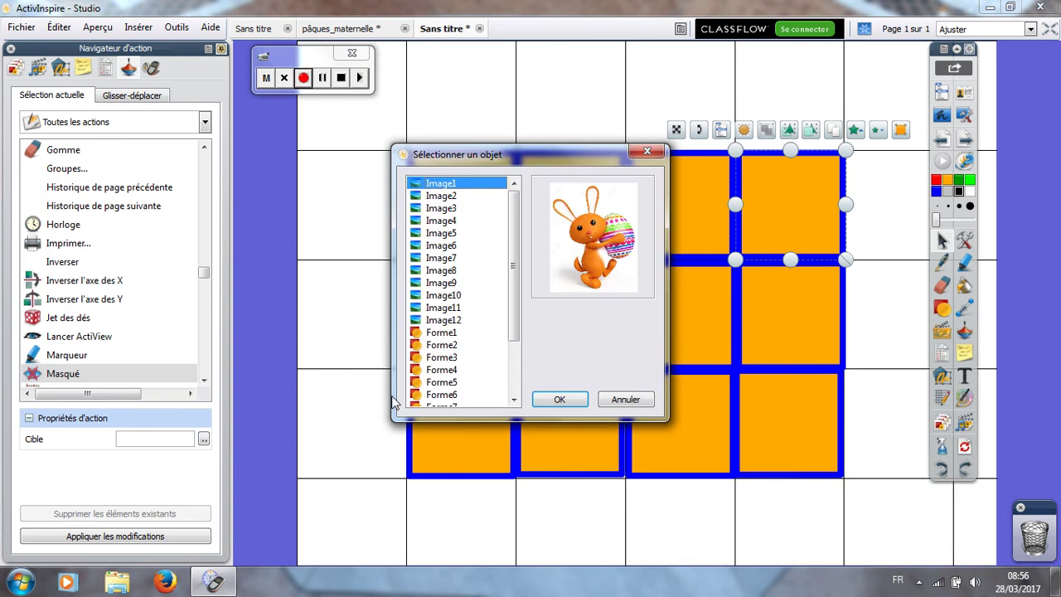
{"action": "left_click", "coordinate": [449, 371]}
{"action": "left_click", "coordinate": [559, 399]}
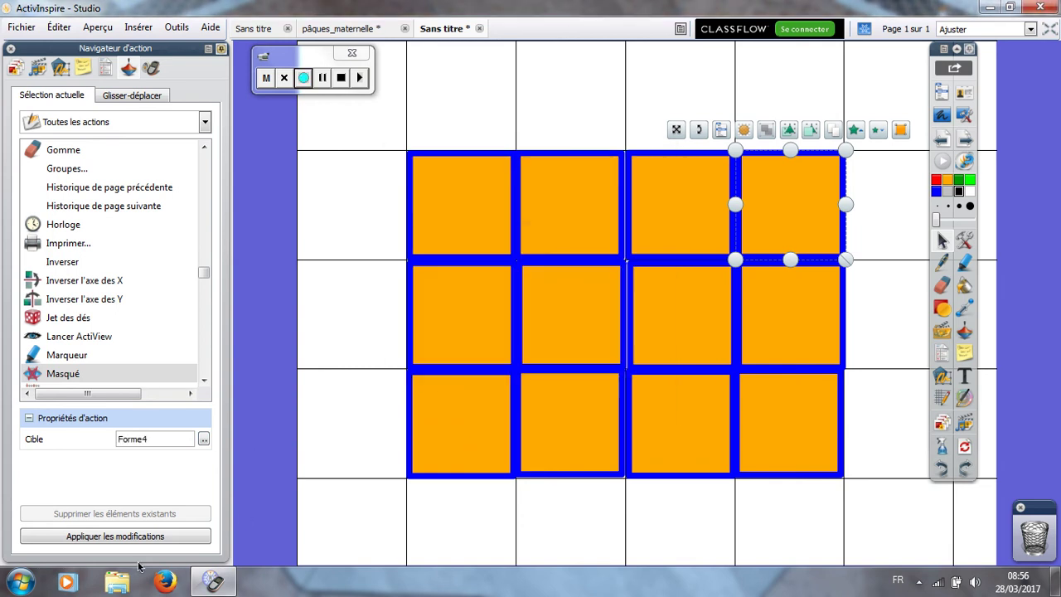
{"action": "left_click", "coordinate": [155, 534]}
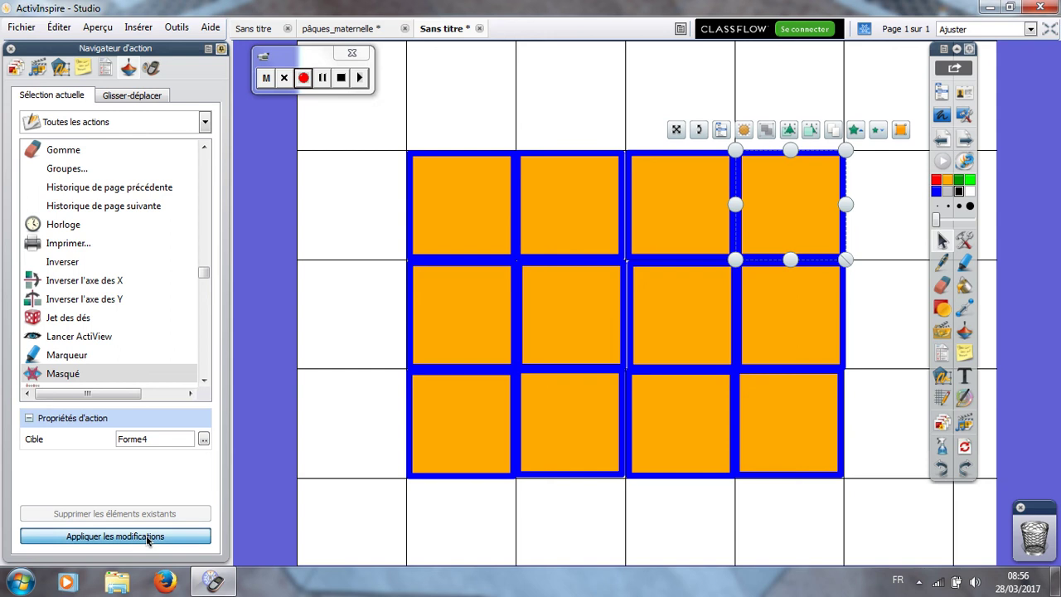
Apply the Masqué action to the first orange square of the middle row, with Forme5 as target.
{"action": "left_click", "coordinate": [479, 332]}
{"action": "left_click", "coordinate": [64, 374]}
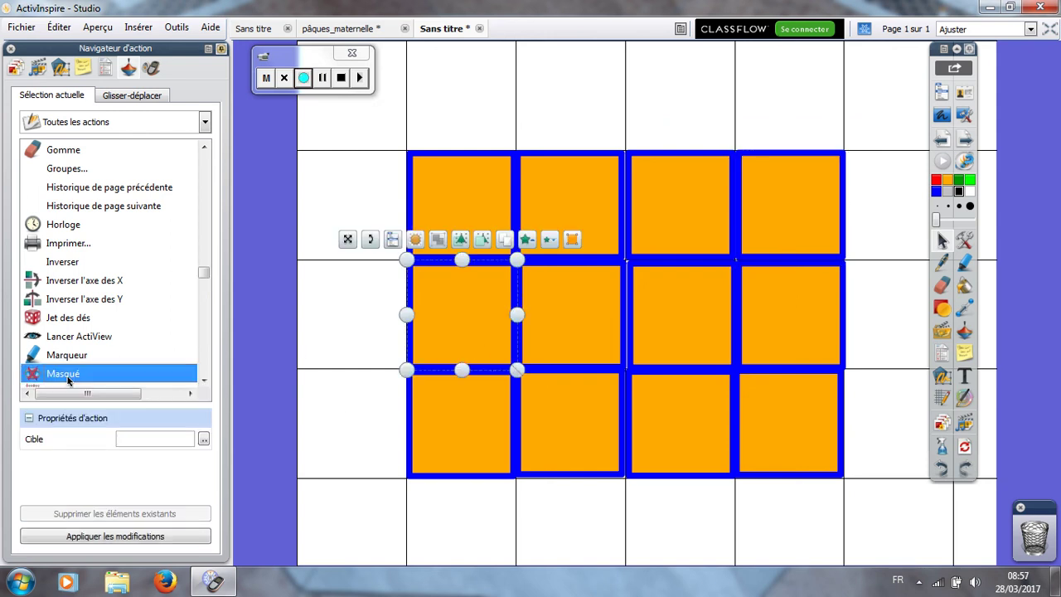
{"action": "left_click", "coordinate": [203, 438]}
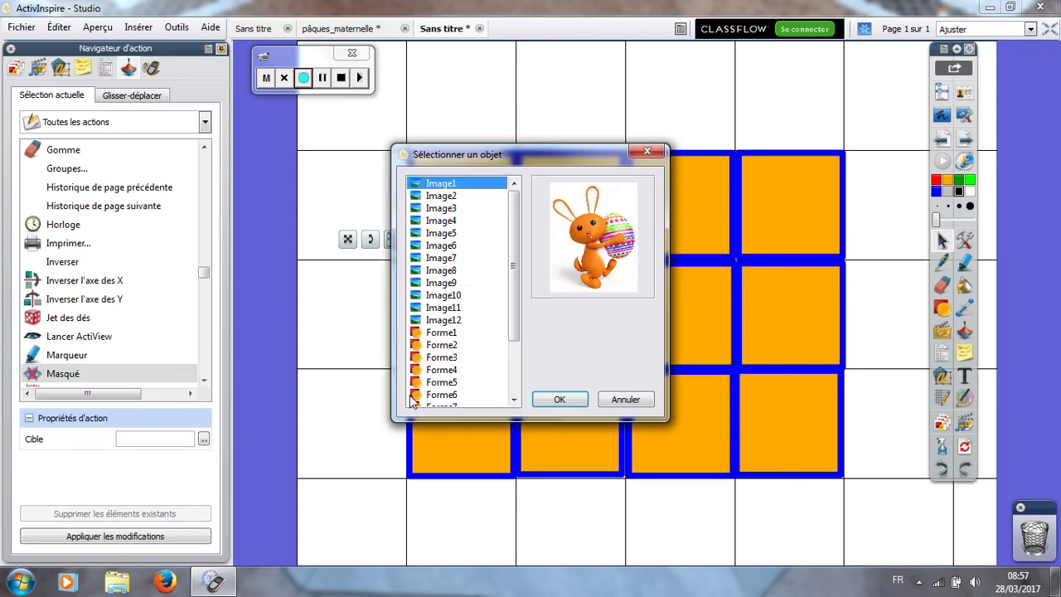
{"action": "left_click", "coordinate": [441, 382]}
{"action": "left_click", "coordinate": [558, 400]}
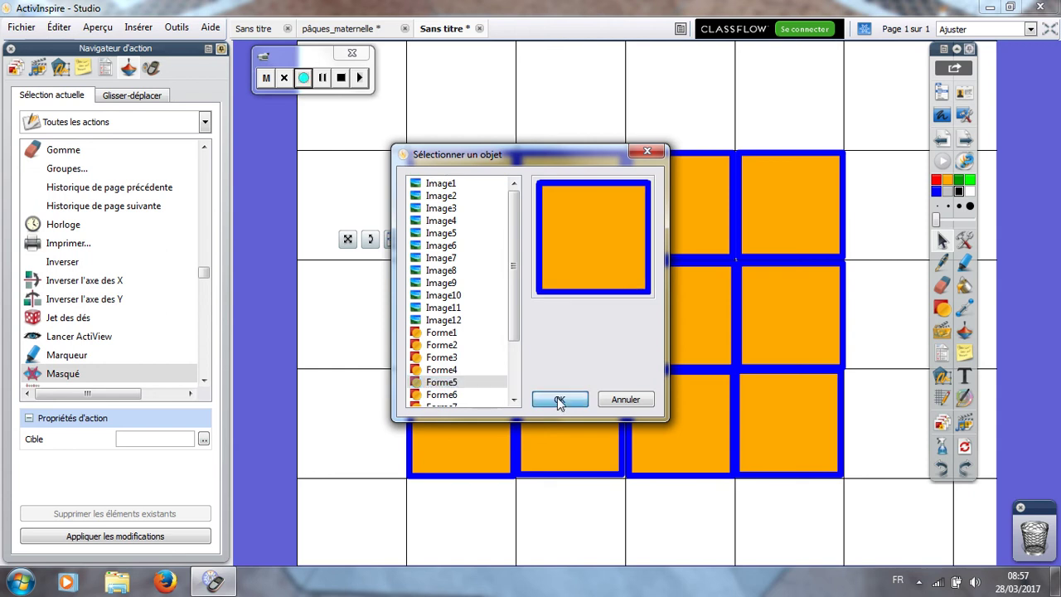
{"action": "left_click", "coordinate": [142, 537]}
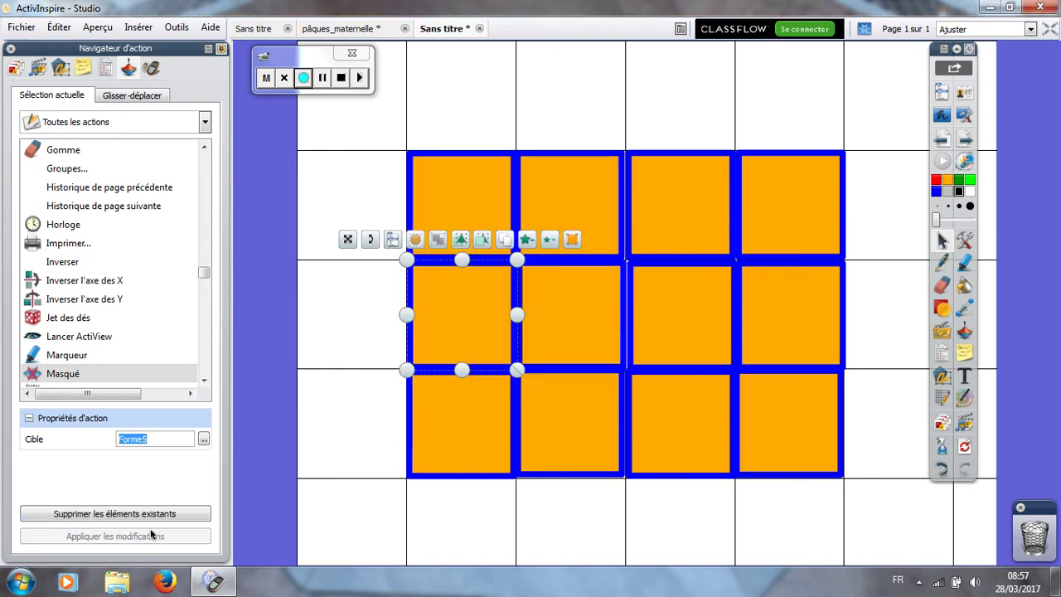
Check the name of the middle row's second orange square in its properties, and apply the Masqué action to it with Forme6 as target.
{"action": "left_click", "coordinate": [567, 339]}
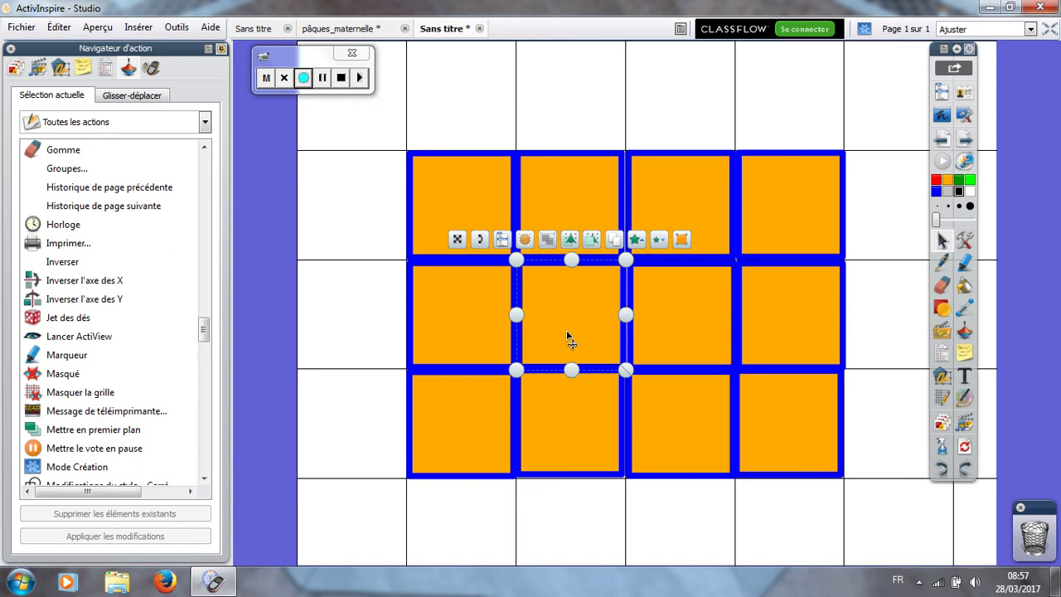
{"action": "left_click", "coordinate": [105, 70]}
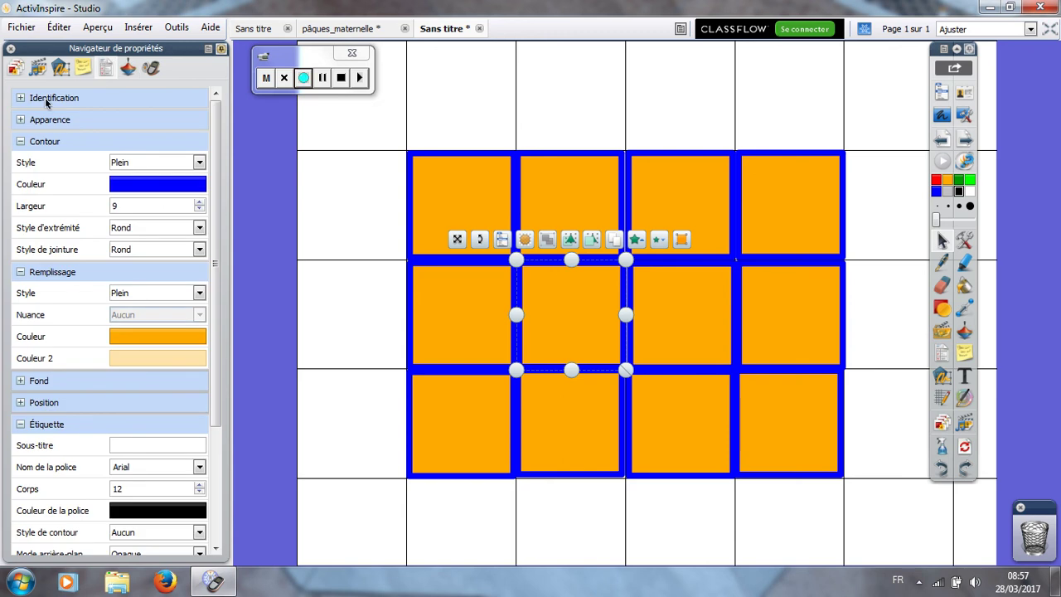
{"action": "left_click", "coordinate": [20, 98]}
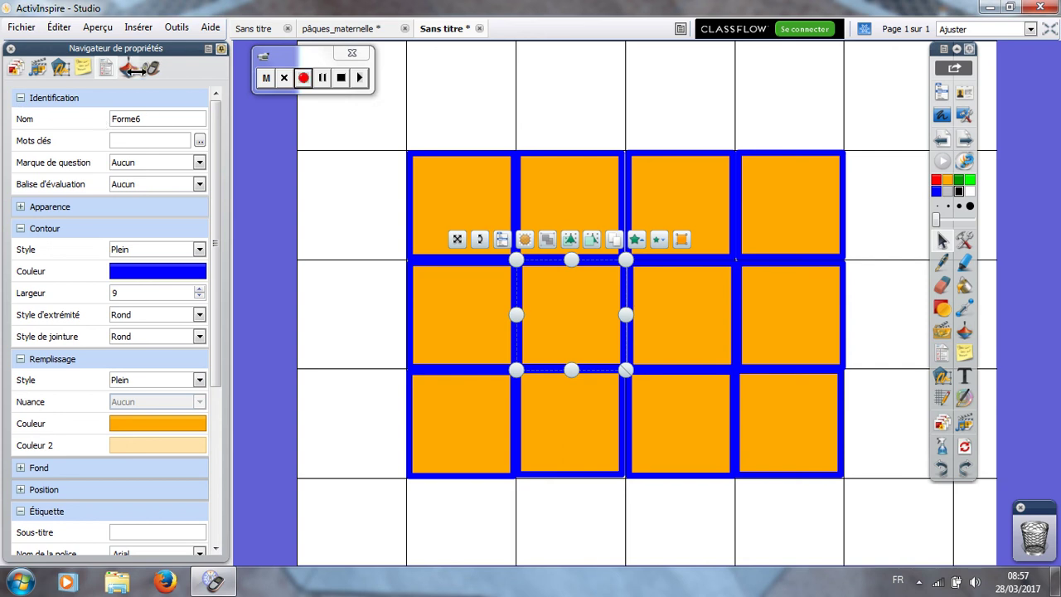
{"action": "left_click", "coordinate": [130, 70]}
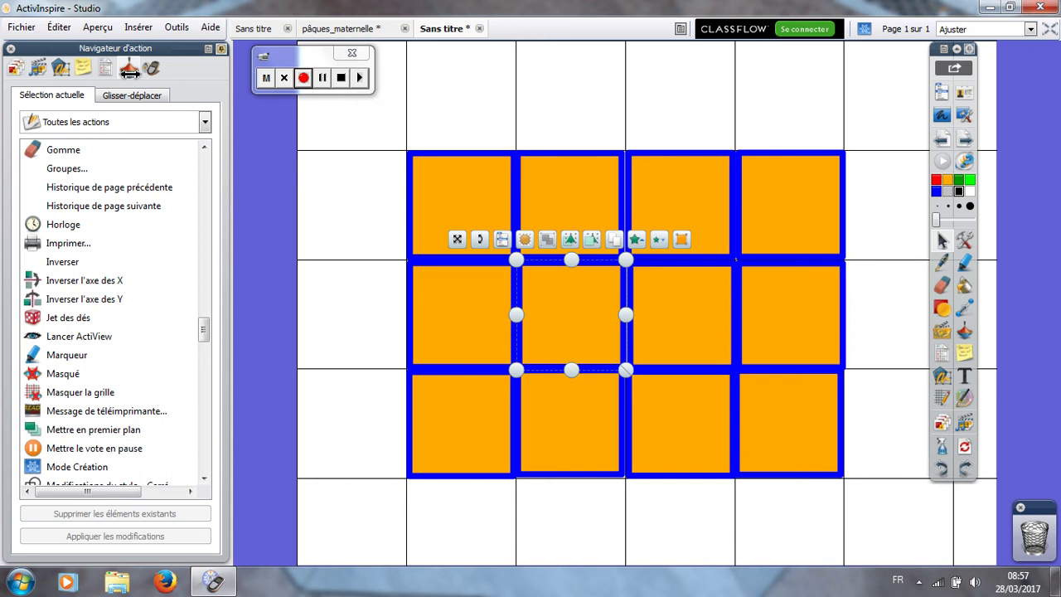
{"action": "left_click", "coordinate": [59, 374]}
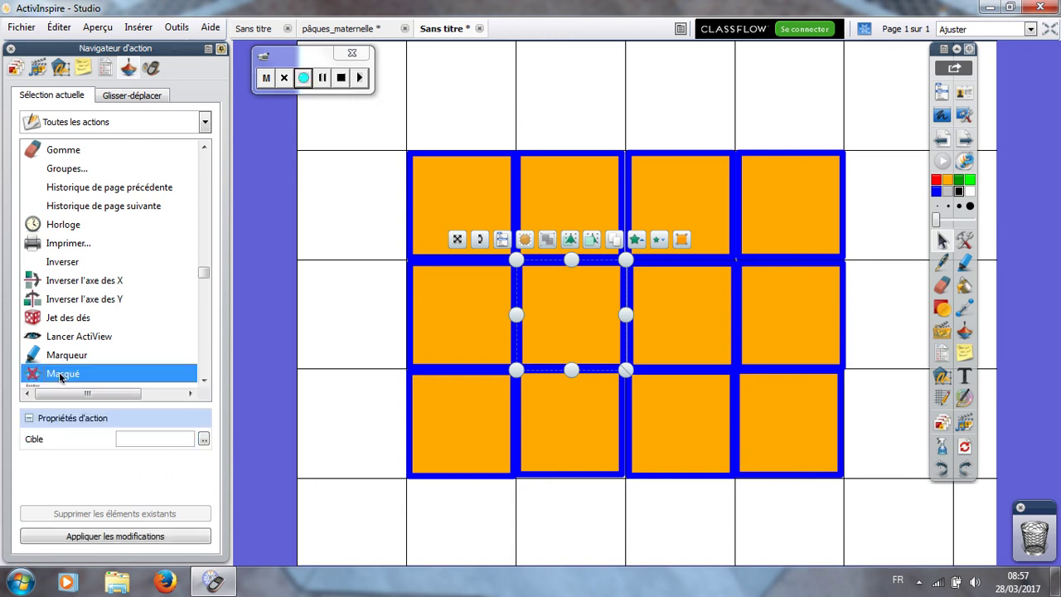
{"action": "left_click", "coordinate": [203, 439]}
{"action": "left_click", "coordinate": [437, 396]}
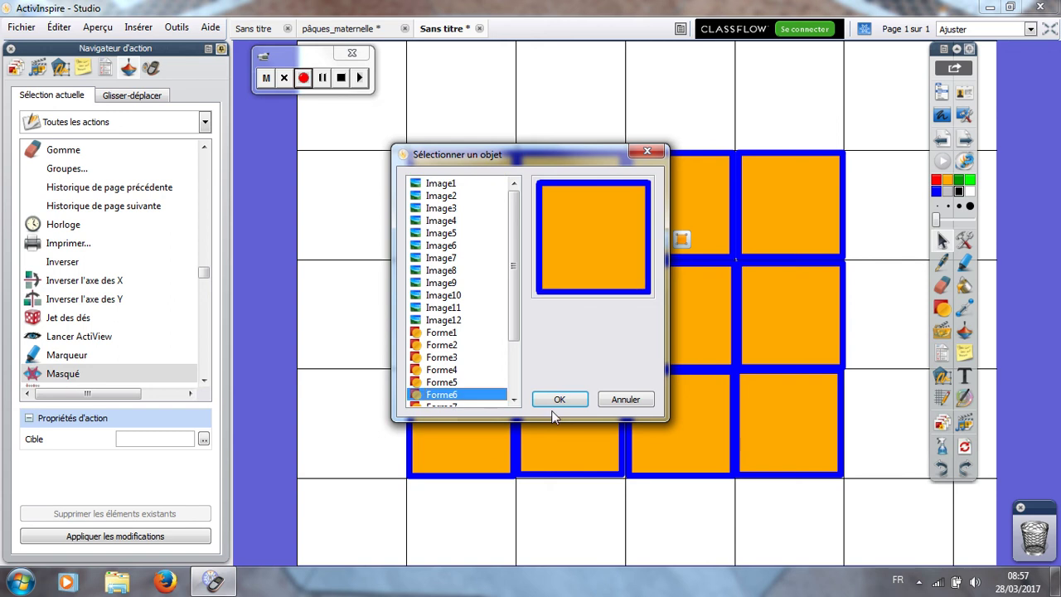
{"action": "left_click", "coordinate": [561, 400]}
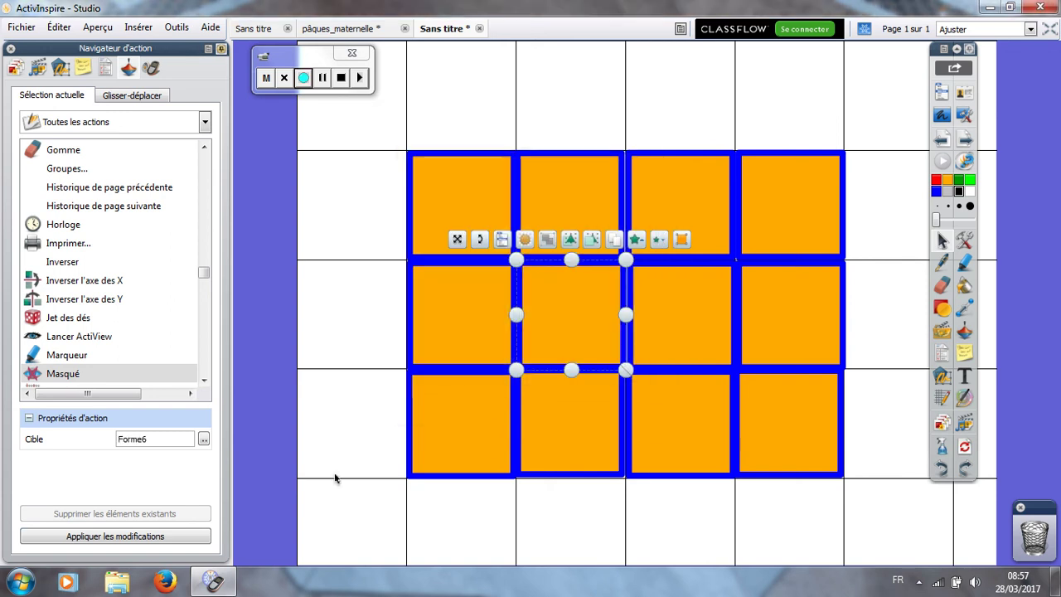
{"action": "left_click", "coordinate": [158, 536]}
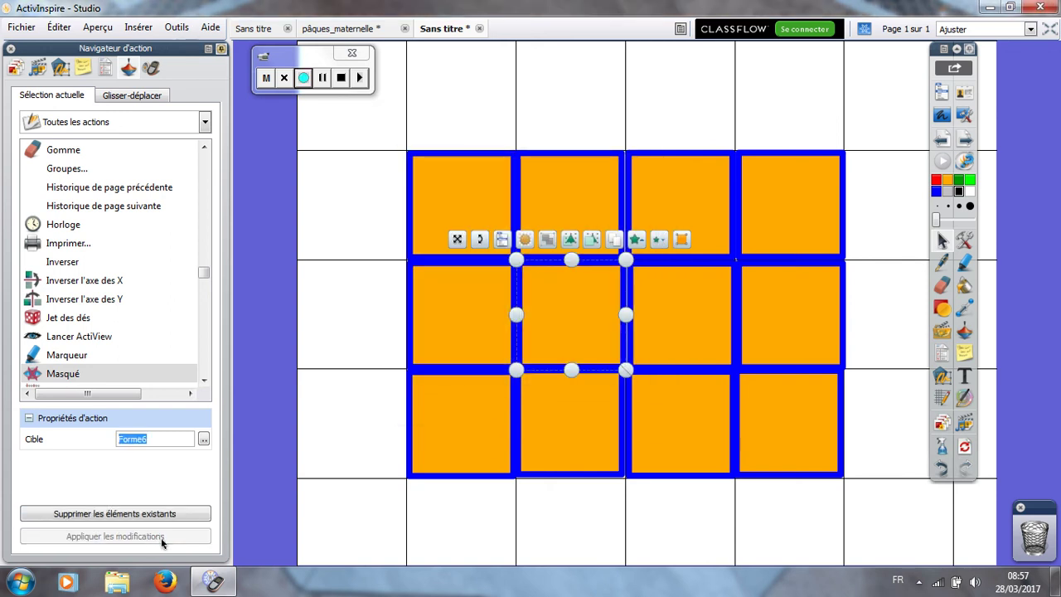
Apply the Masqué action to the third orange square of the middle row, with Forme7 as target.
{"action": "left_click", "coordinate": [693, 321]}
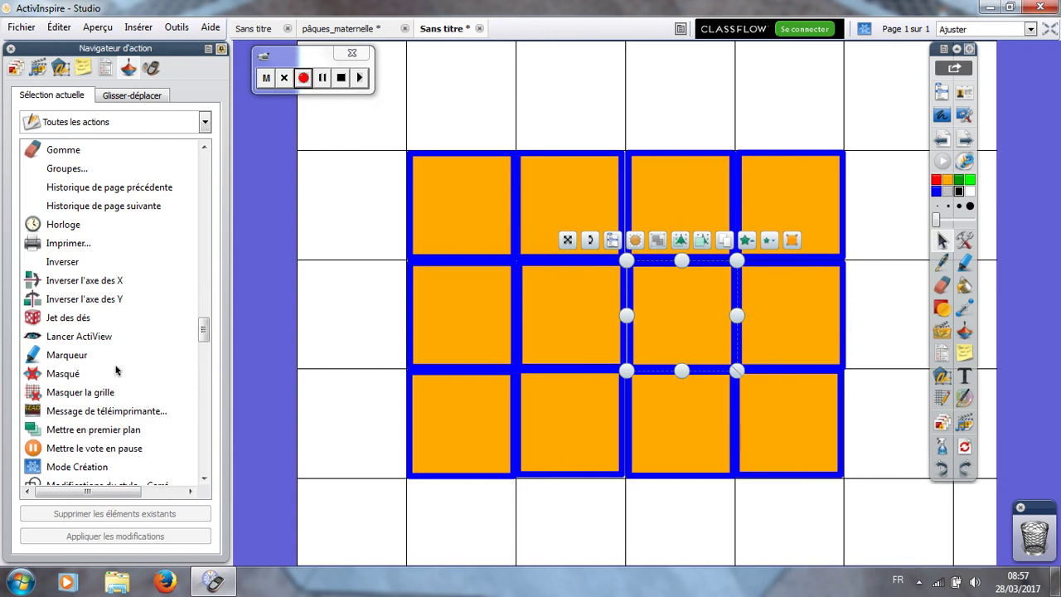
{"action": "left_click", "coordinate": [83, 375]}
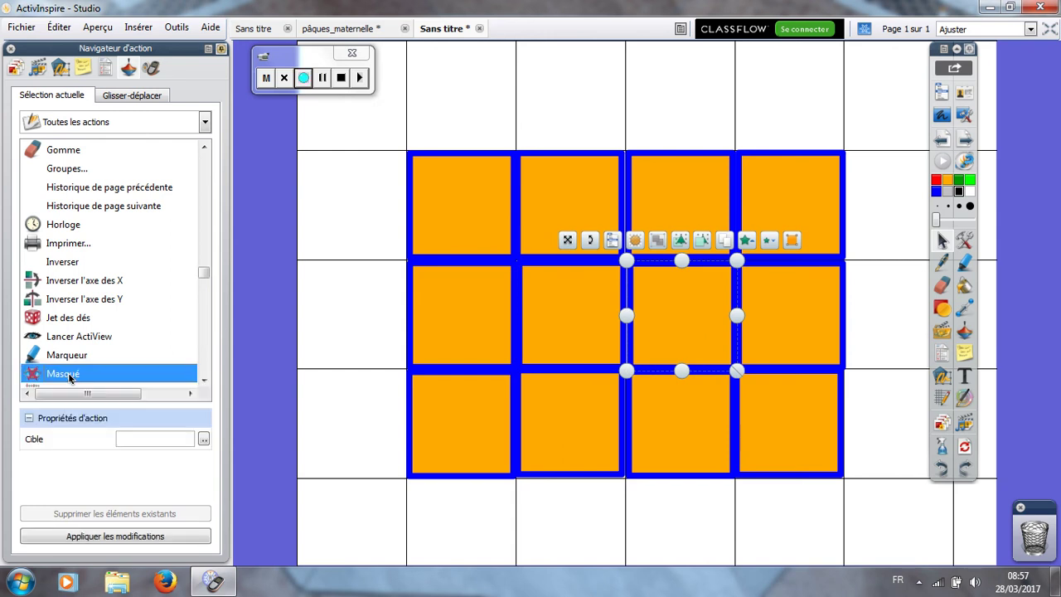
{"action": "left_click", "coordinate": [203, 440]}
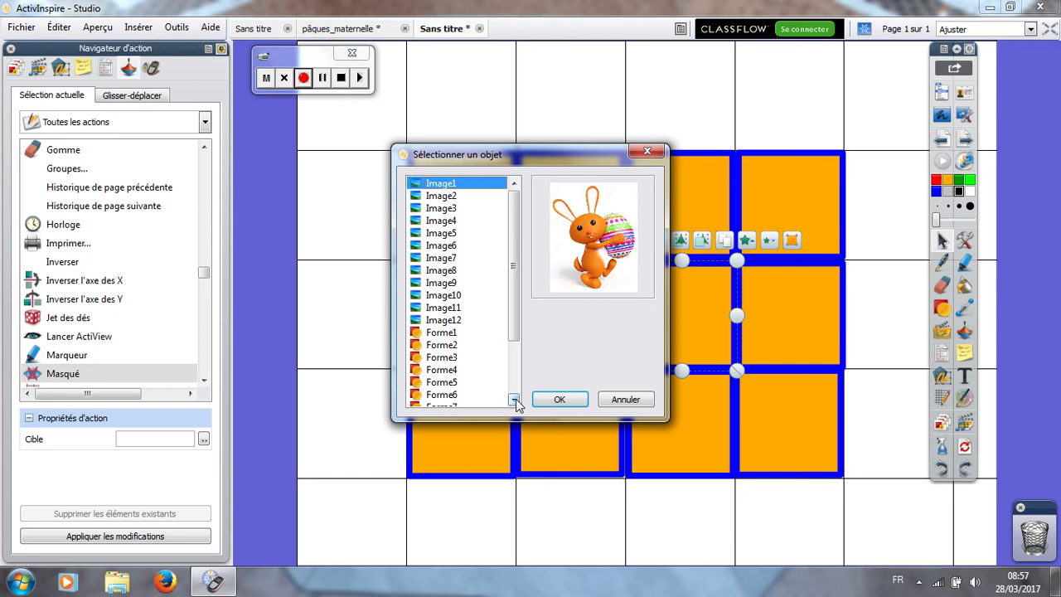
{"action": "left_click", "coordinate": [515, 400]}
{"action": "left_click", "coordinate": [515, 400]}
{"action": "left_click", "coordinate": [428, 382]}
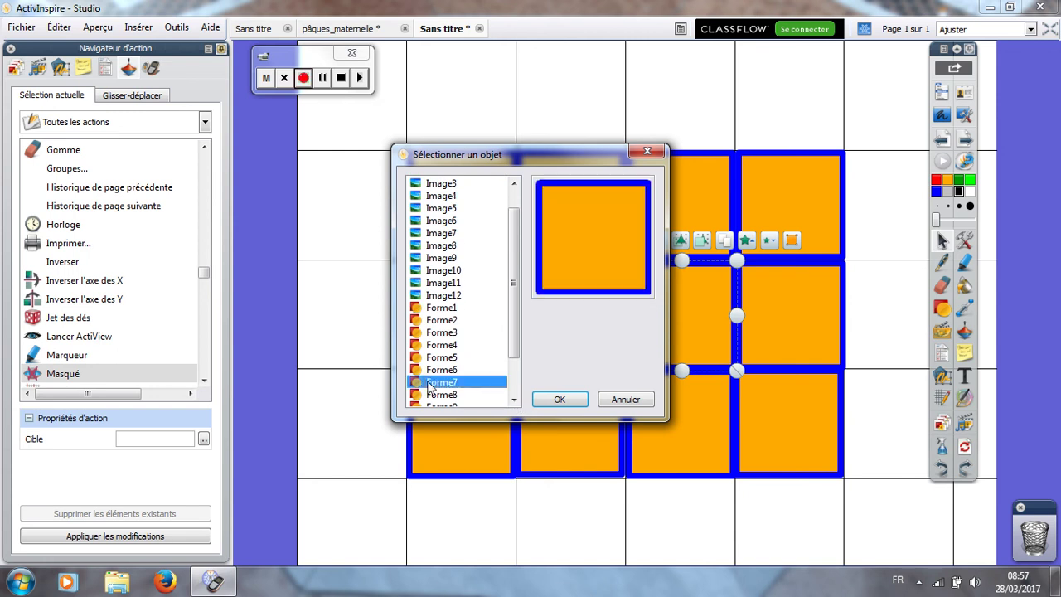
{"action": "left_click", "coordinate": [560, 403]}
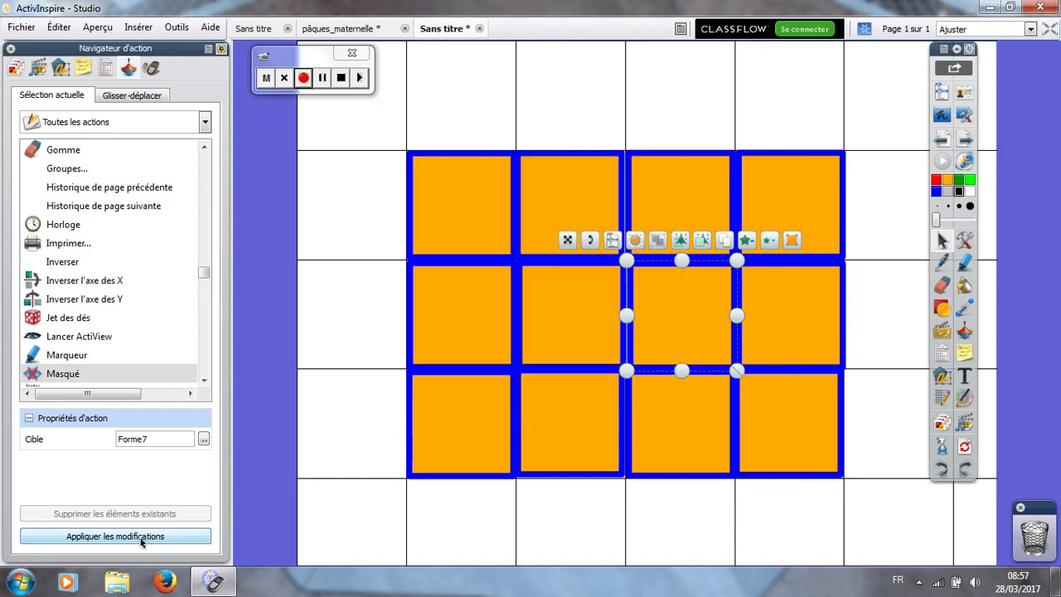
{"action": "left_click", "coordinate": [142, 539]}
Apply the Masqué action to the fourth orange square of the middle row, with Forme8 as target.
{"action": "left_click", "coordinate": [782, 335]}
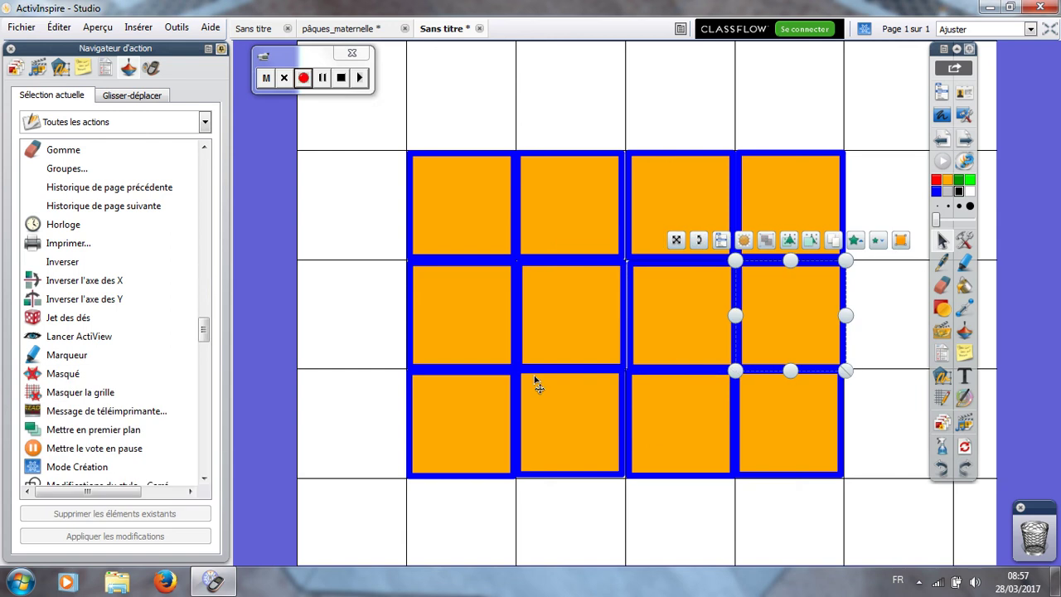
{"action": "left_click", "coordinate": [61, 373]}
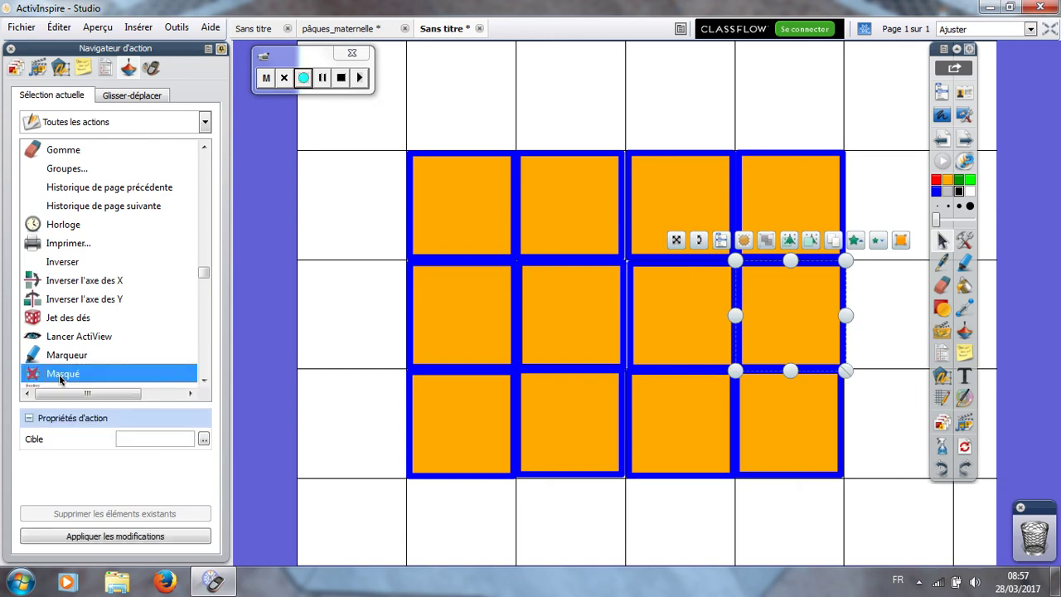
{"action": "left_click", "coordinate": [203, 440]}
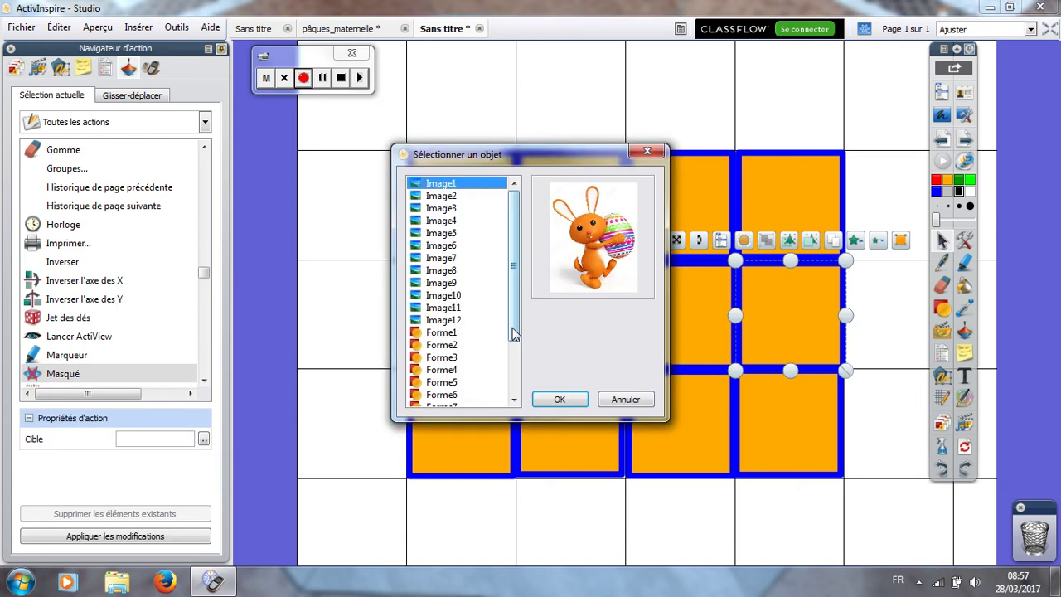
{"action": "left_click_drag", "start_coordinate": [513, 332], "coordinate": [513, 383]}
{"action": "left_click", "coordinate": [442, 345]}
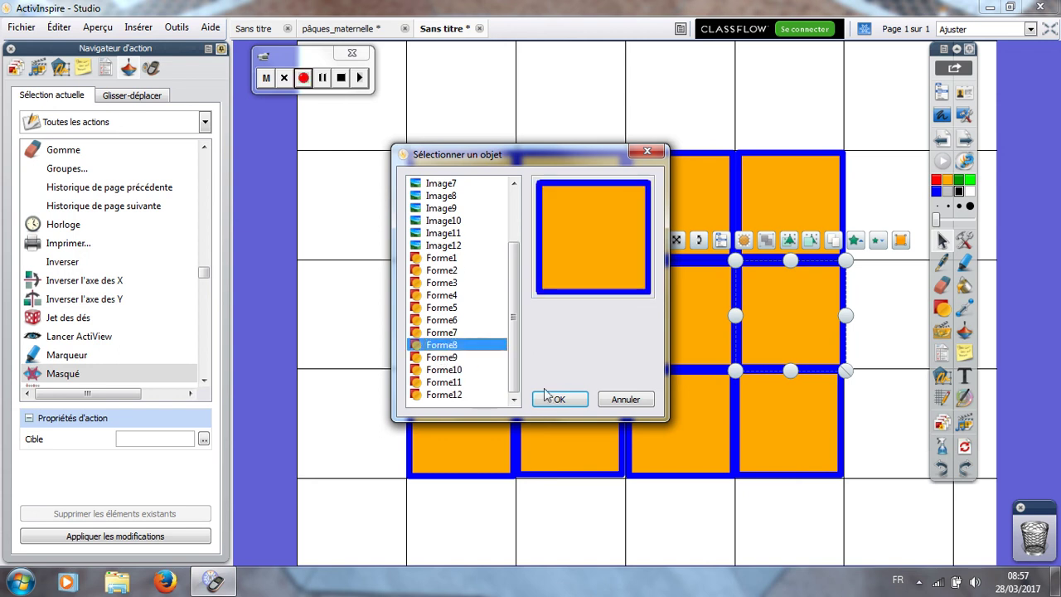
{"action": "left_click", "coordinate": [558, 399]}
{"action": "left_click", "coordinate": [162, 537]}
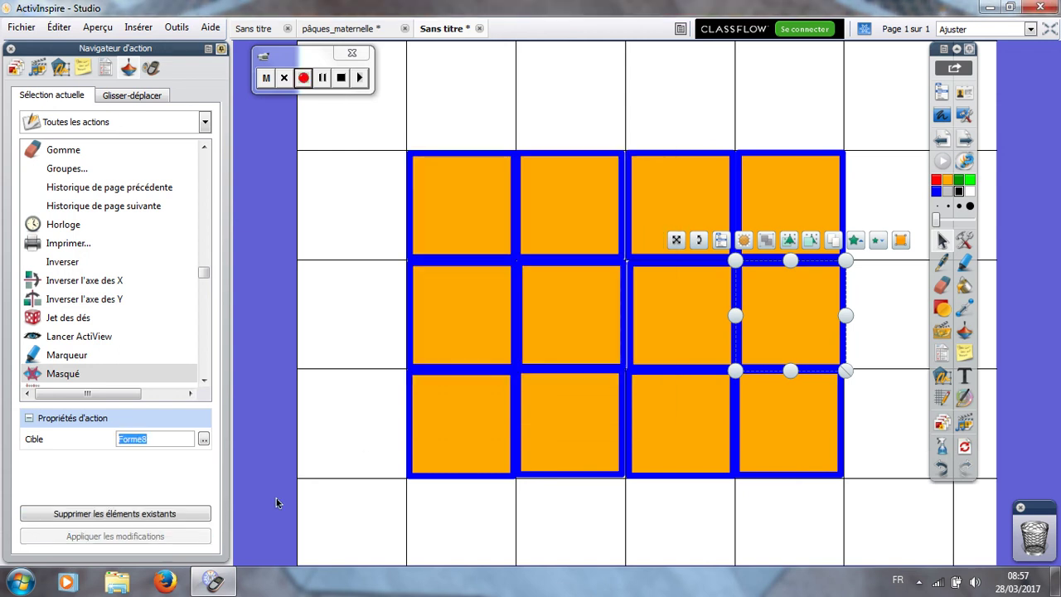
Apply the Masqué action to the first orange square of the bottom row, with Forme9 as target.
{"action": "left_click", "coordinate": [442, 421]}
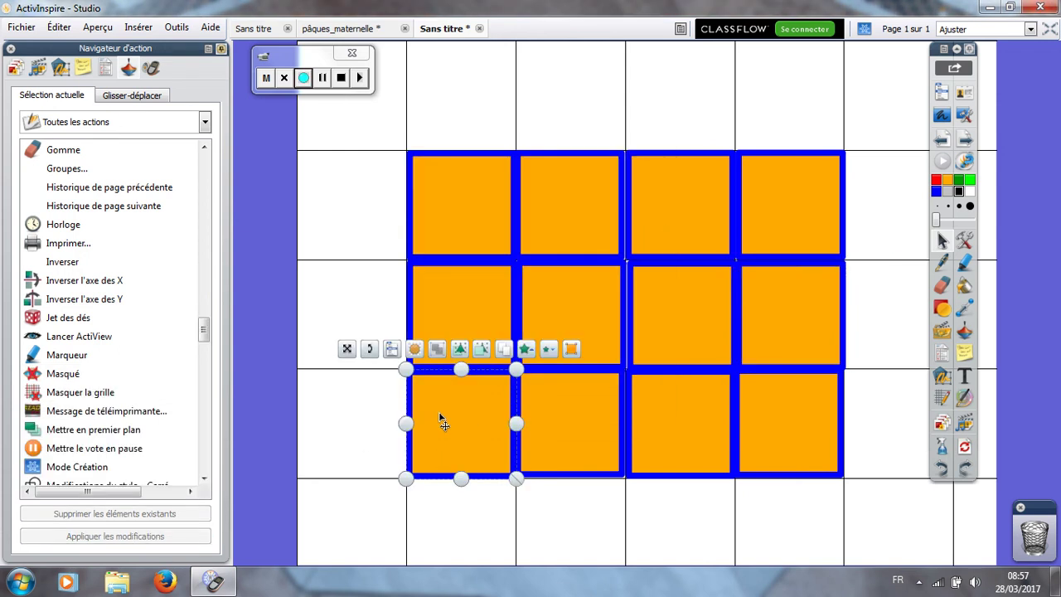
{"action": "left_click", "coordinate": [71, 377]}
{"action": "left_click", "coordinate": [203, 438]}
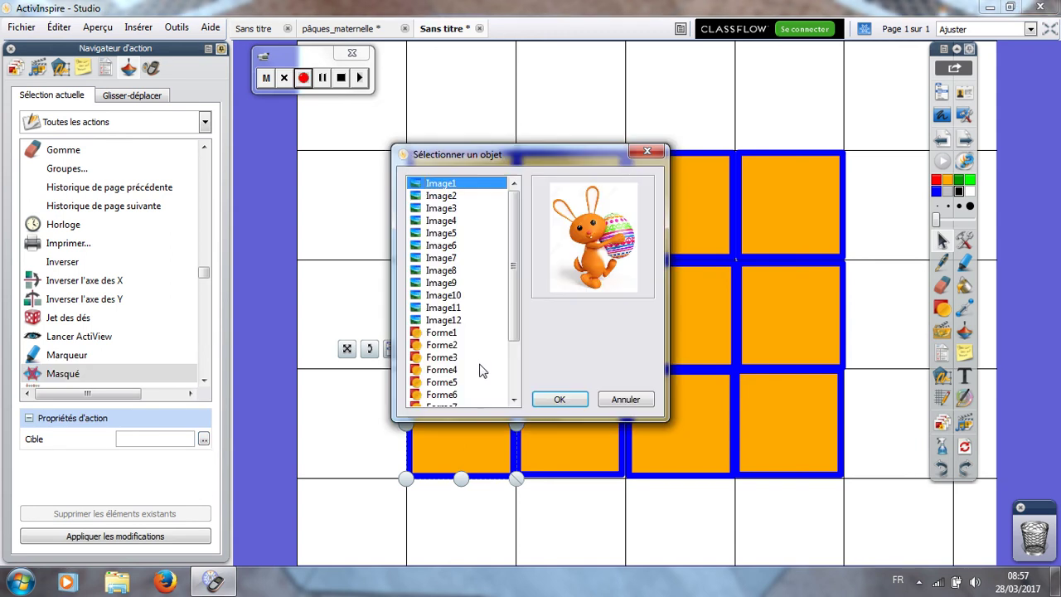
{"action": "left_click_drag", "start_coordinate": [512, 336], "coordinate": [512, 385]}
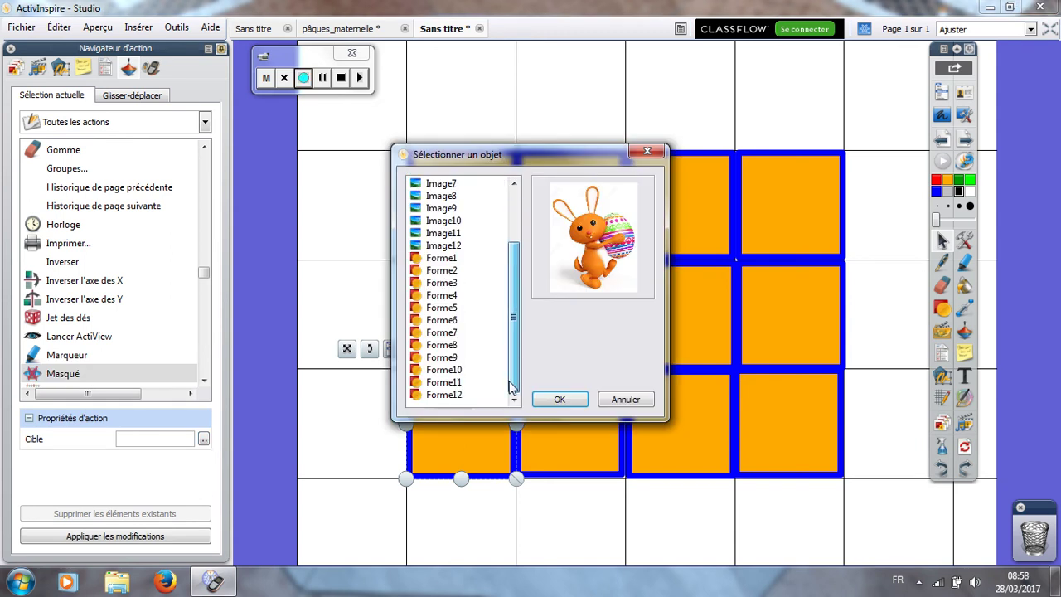
{"action": "left_click", "coordinate": [439, 357]}
{"action": "left_click", "coordinate": [557, 399]}
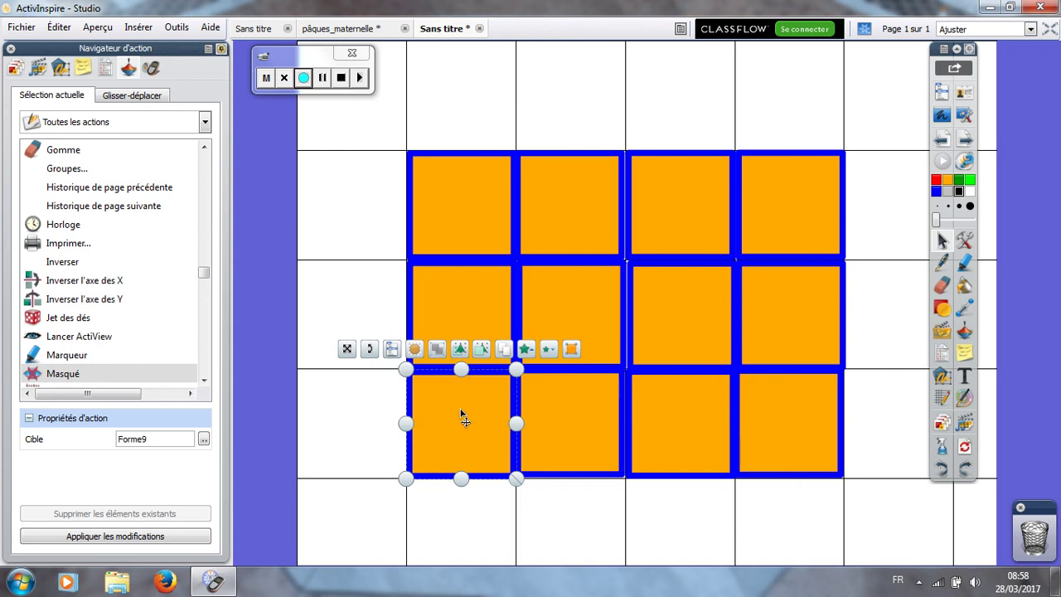
{"action": "left_click", "coordinate": [166, 538]}
Apply the Masqué action to the second orange square of the bottom row, with Forme10 as target.
{"action": "left_click", "coordinate": [592, 422]}
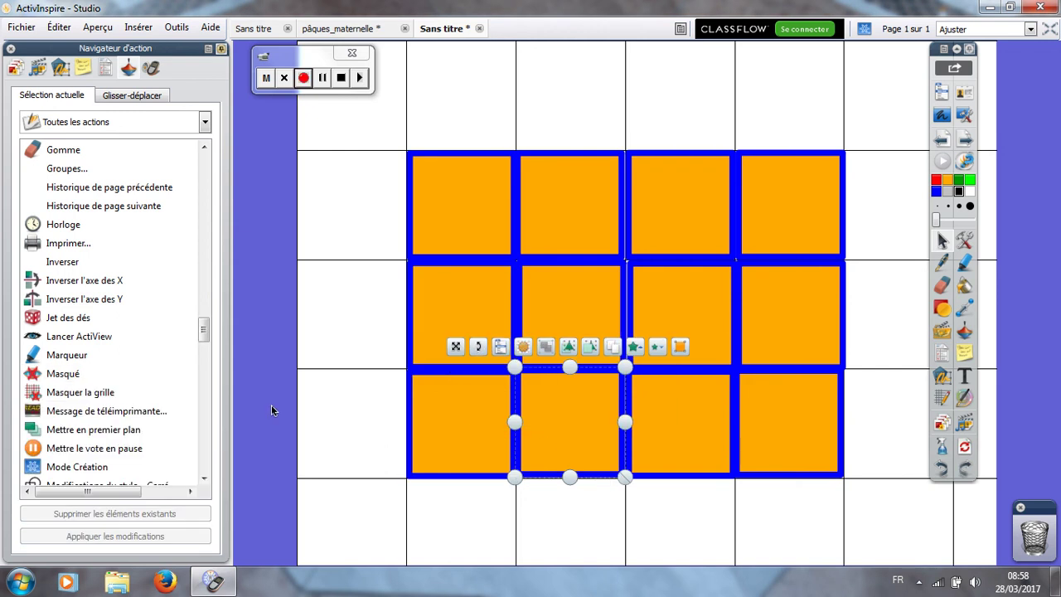
{"action": "left_click", "coordinate": [68, 377]}
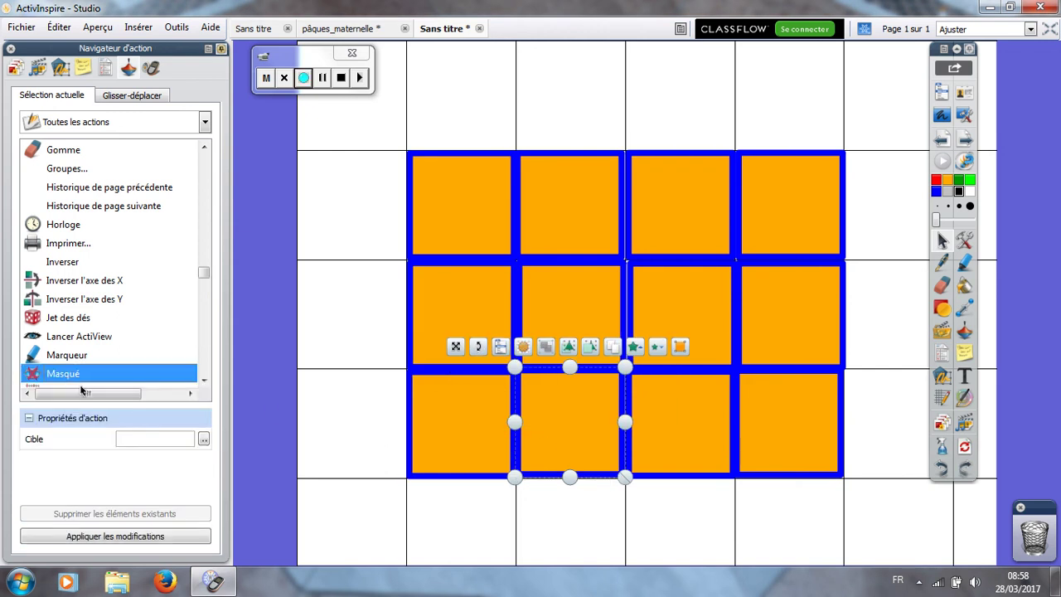
{"action": "left_click", "coordinate": [203, 439]}
{"action": "left_click_drag", "start_coordinate": [513, 335], "coordinate": [512, 396]}
{"action": "left_click", "coordinate": [464, 371]}
{"action": "left_click", "coordinate": [559, 399]}
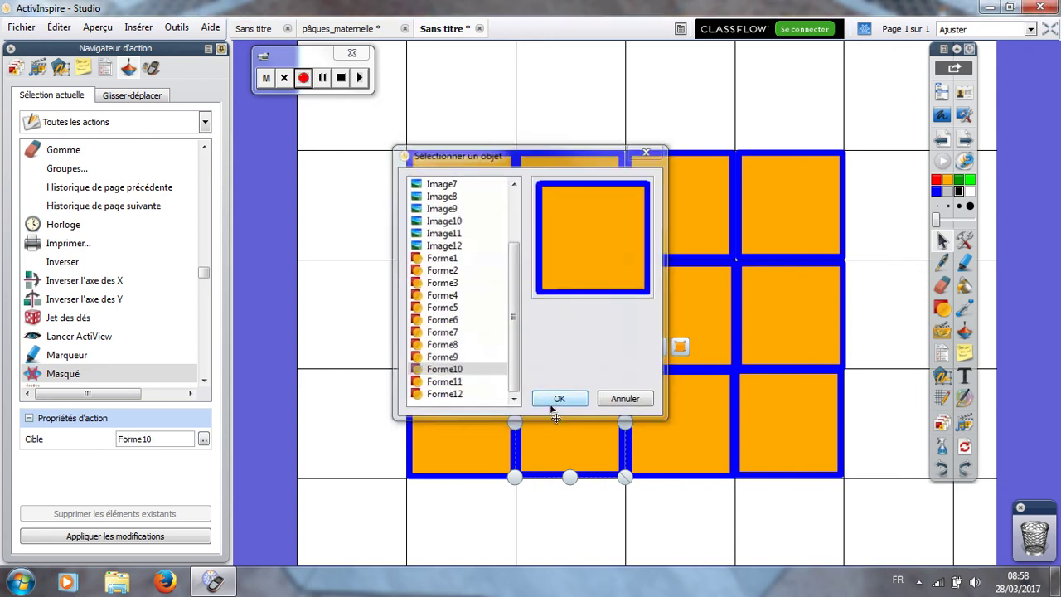
{"action": "left_click", "coordinate": [146, 536]}
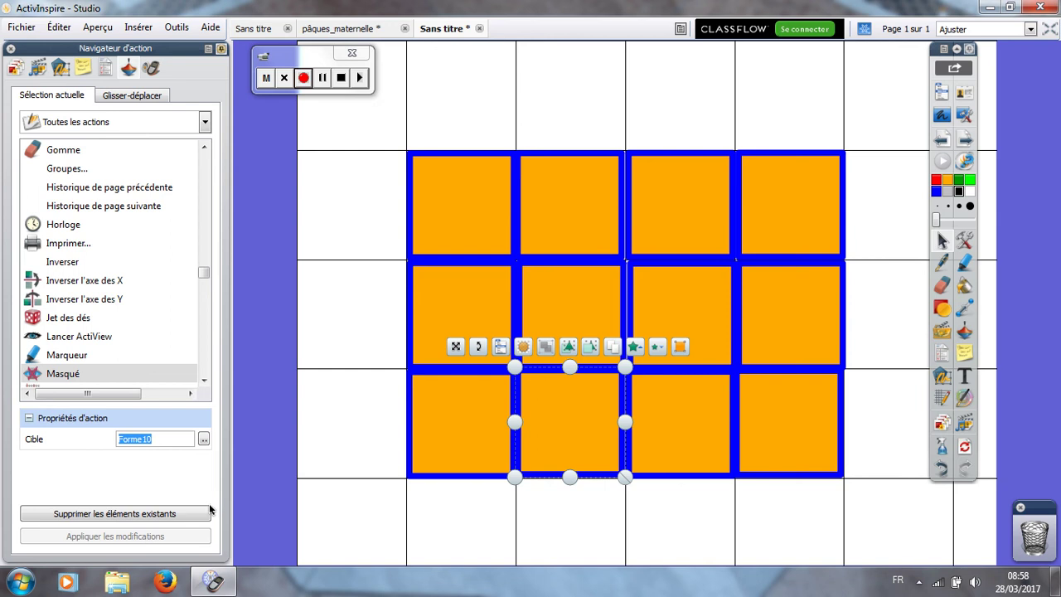
Apply the Masqué action to the third orange square of the bottom row, with Forme11 as target.
{"action": "left_click", "coordinate": [673, 442]}
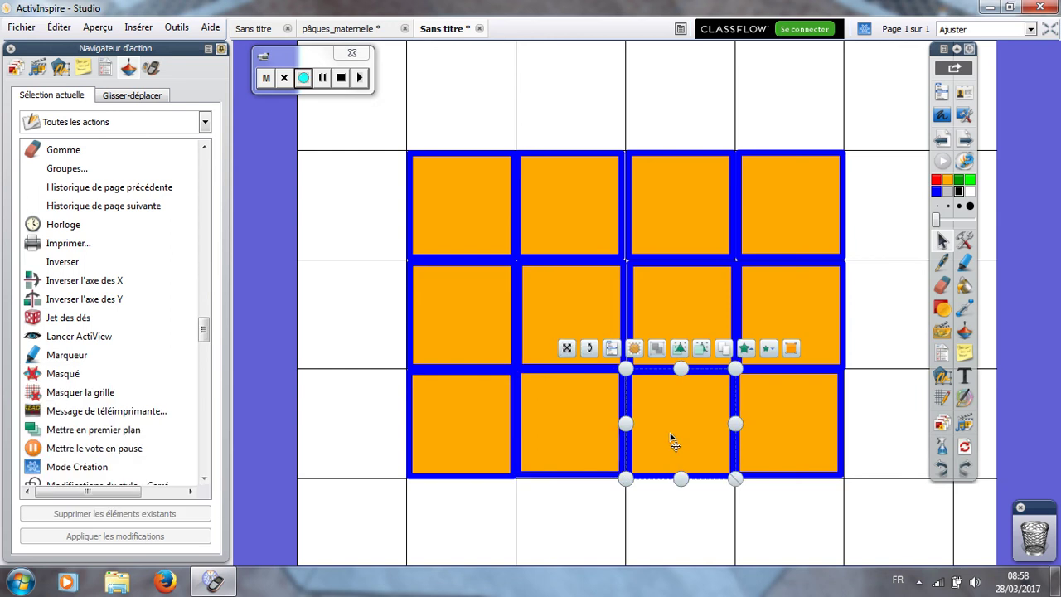
{"action": "left_click", "coordinate": [70, 374]}
{"action": "left_click", "coordinate": [201, 439]}
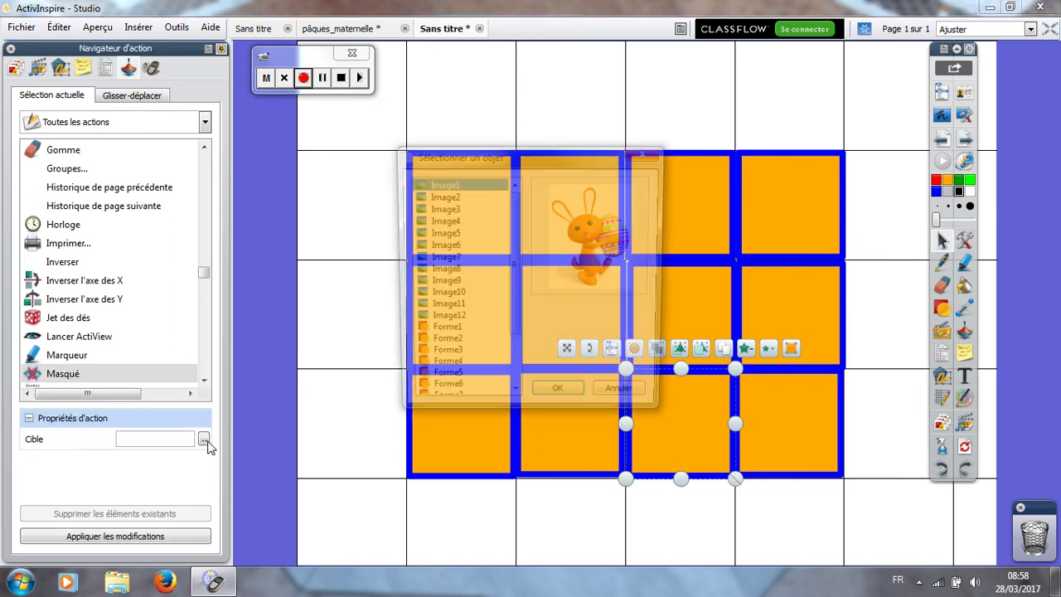
{"action": "left_click", "coordinate": [504, 332]}
{"action": "left_click_drag", "start_coordinate": [512, 346], "coordinate": [468, 396]}
{"action": "left_click", "coordinate": [449, 385]}
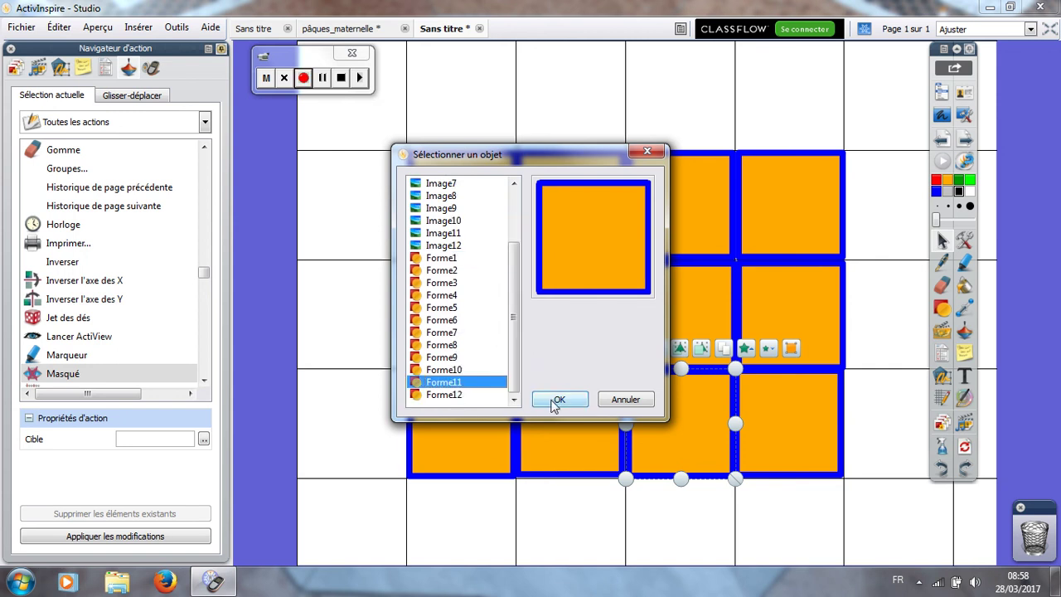
{"action": "left_click", "coordinate": [559, 400]}
{"action": "left_click", "coordinate": [157, 537]}
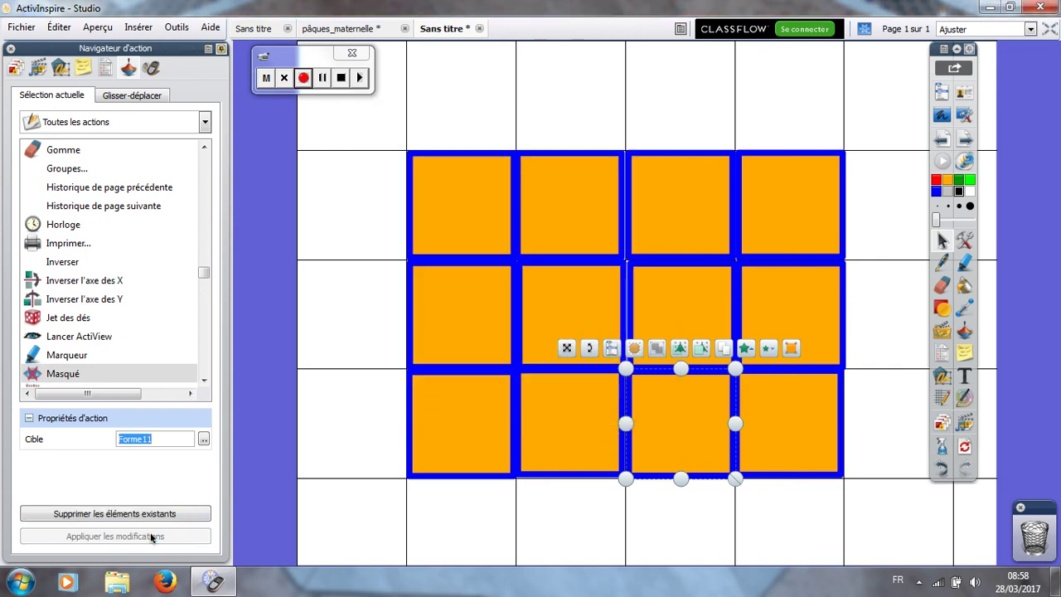
Apply the Masqué action to the fourth orange square of the bottom row, with Forme12 as target.
{"action": "left_click", "coordinate": [796, 439]}
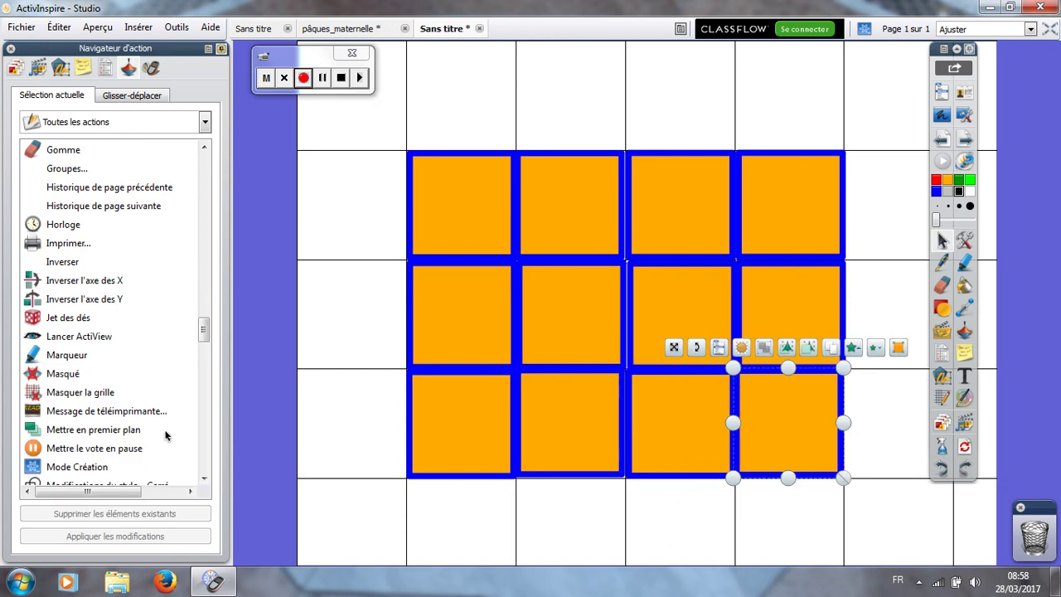
{"action": "left_click", "coordinate": [66, 373]}
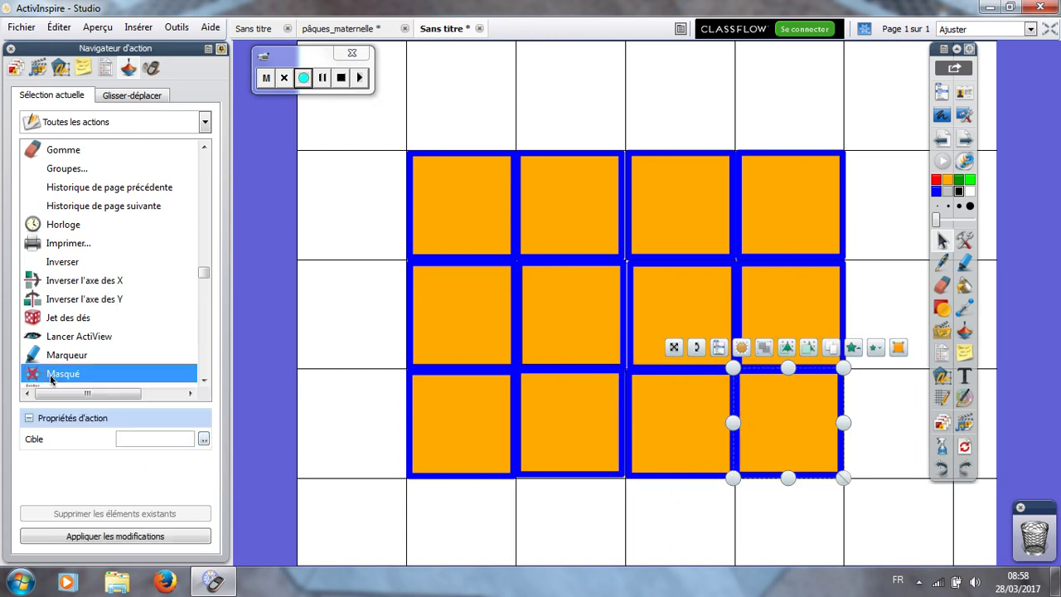
{"action": "left_click", "coordinate": [203, 439]}
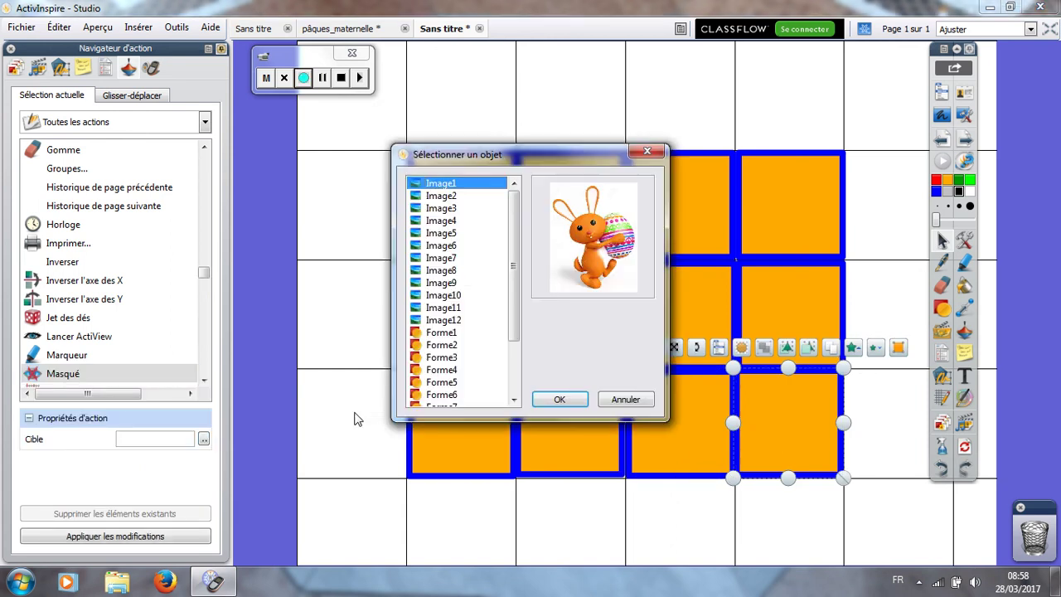
{"action": "left_click", "coordinate": [514, 399]}
{"action": "left_click", "coordinate": [514, 400]}
{"action": "left_click", "coordinate": [468, 395]}
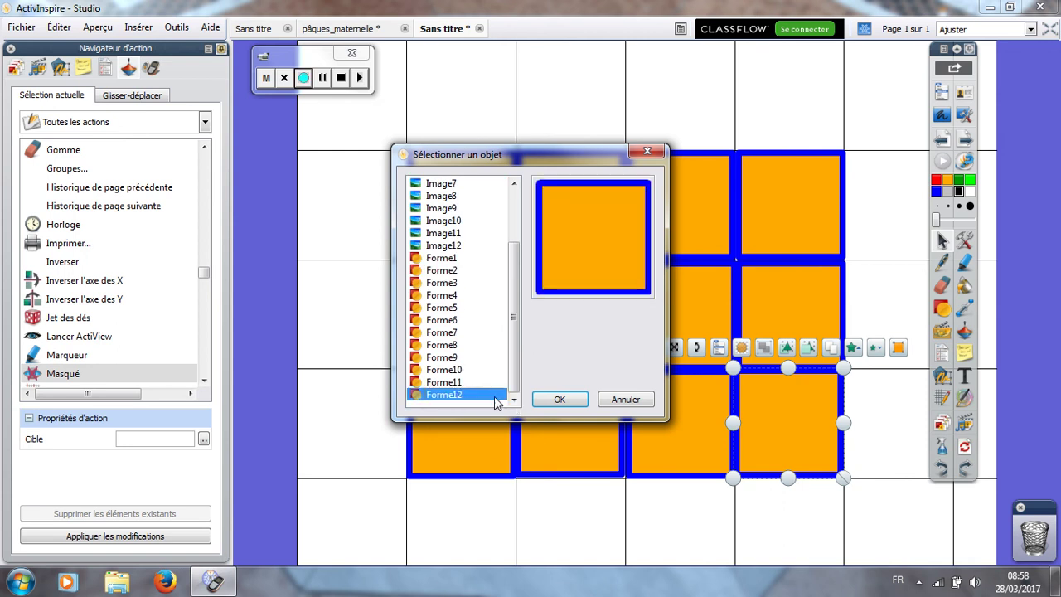
{"action": "left_click", "coordinate": [560, 400]}
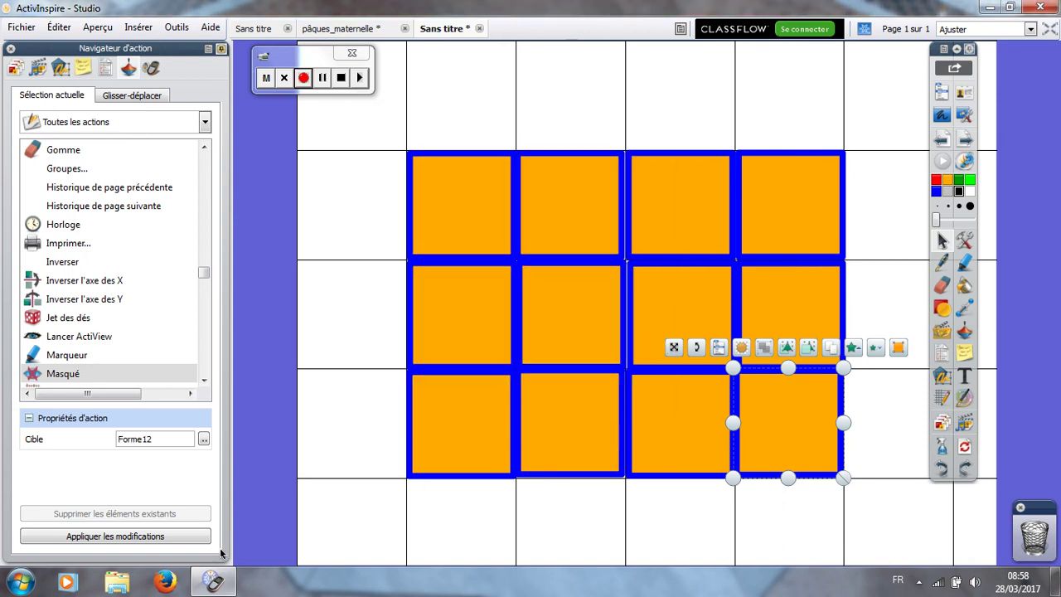
{"action": "left_click", "coordinate": [141, 537]}
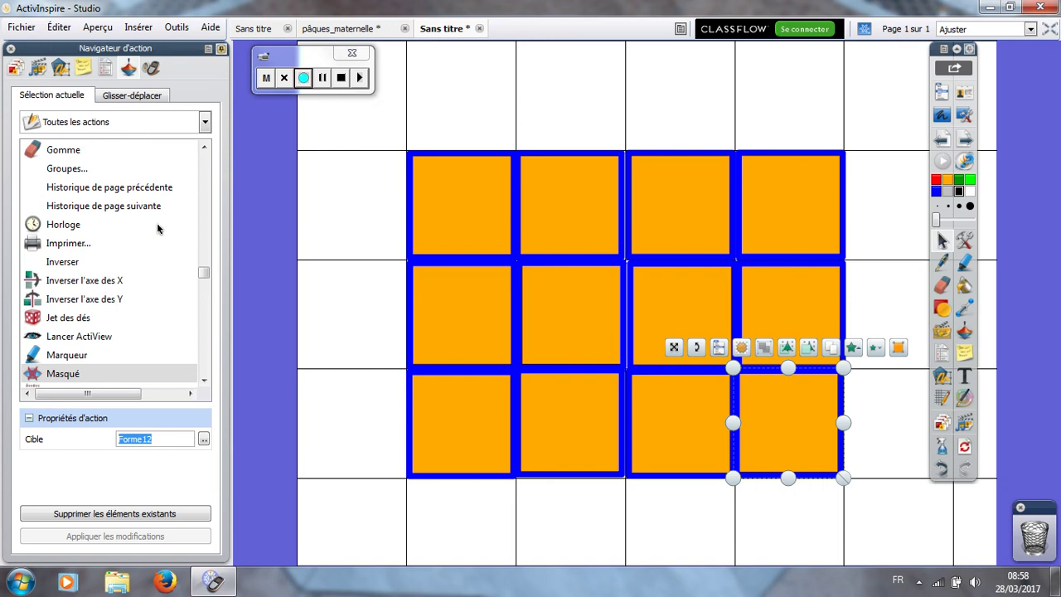
Close the action browser and lock all twelve orange squares together.
{"action": "left_click", "coordinate": [220, 49]}
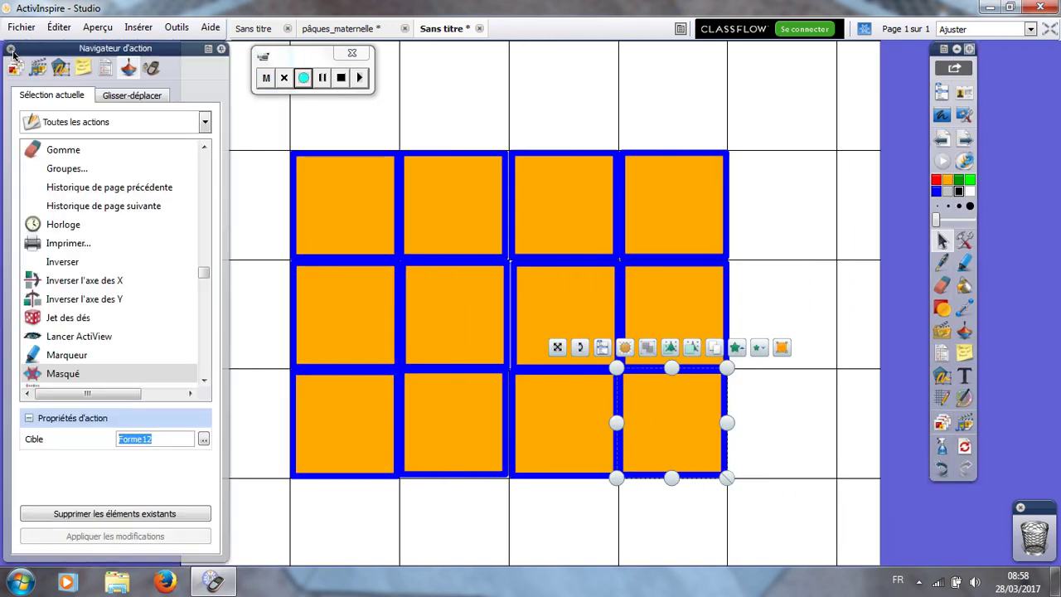
{"action": "left_click", "coordinate": [12, 49]}
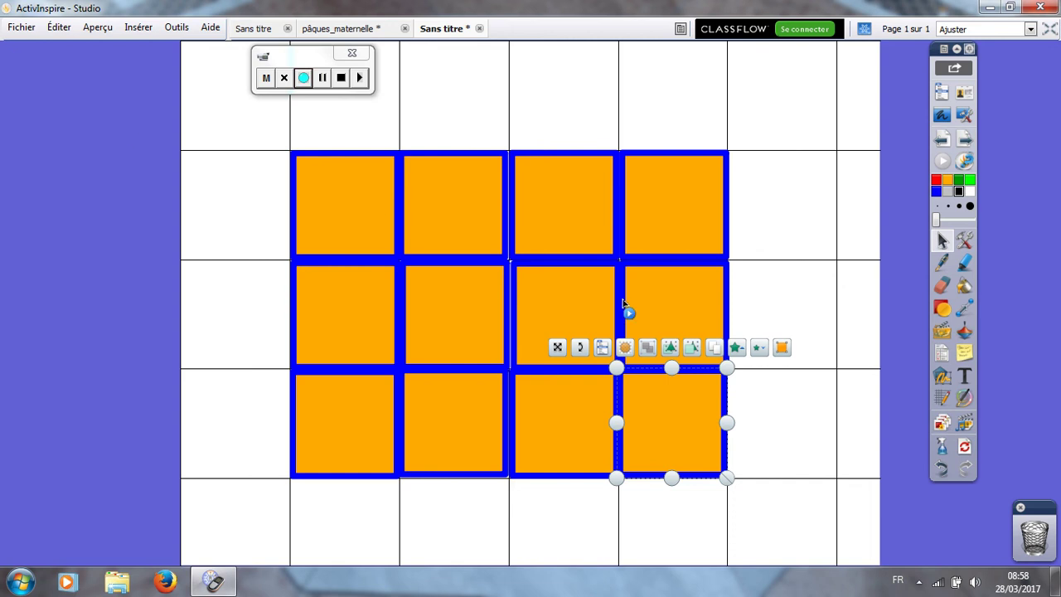
{"action": "left_click", "coordinate": [807, 334]}
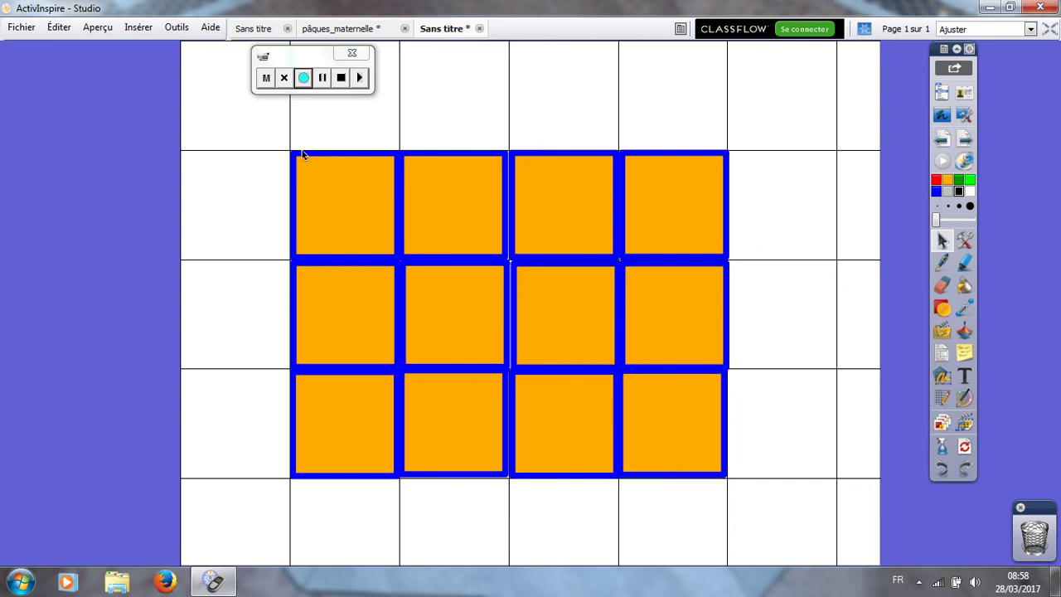
{"action": "left_click_drag", "start_coordinate": [249, 142], "coordinate": [766, 491]}
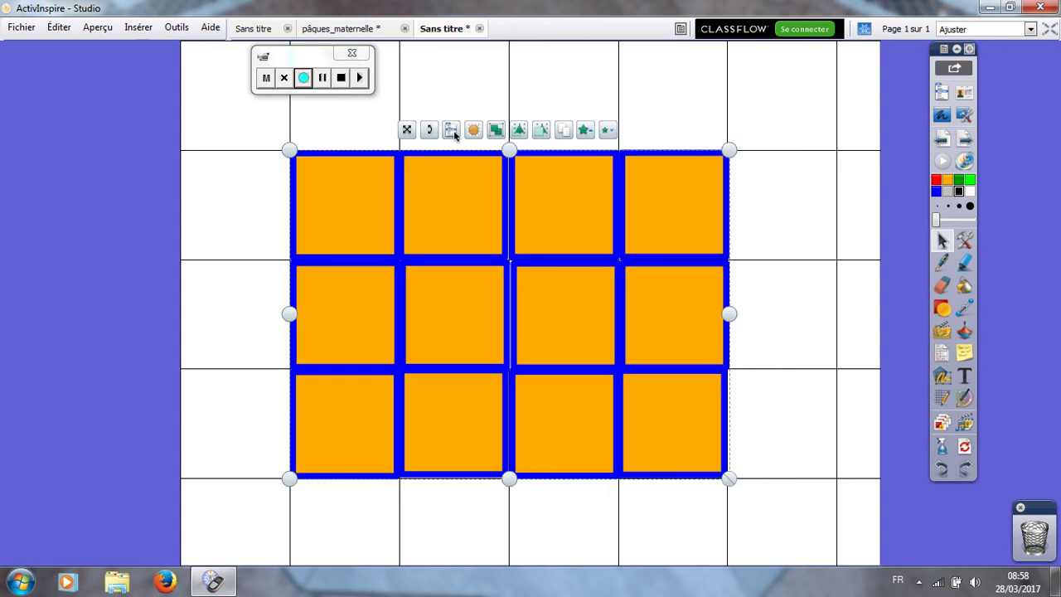
{"action": "left_click", "coordinate": [452, 131]}
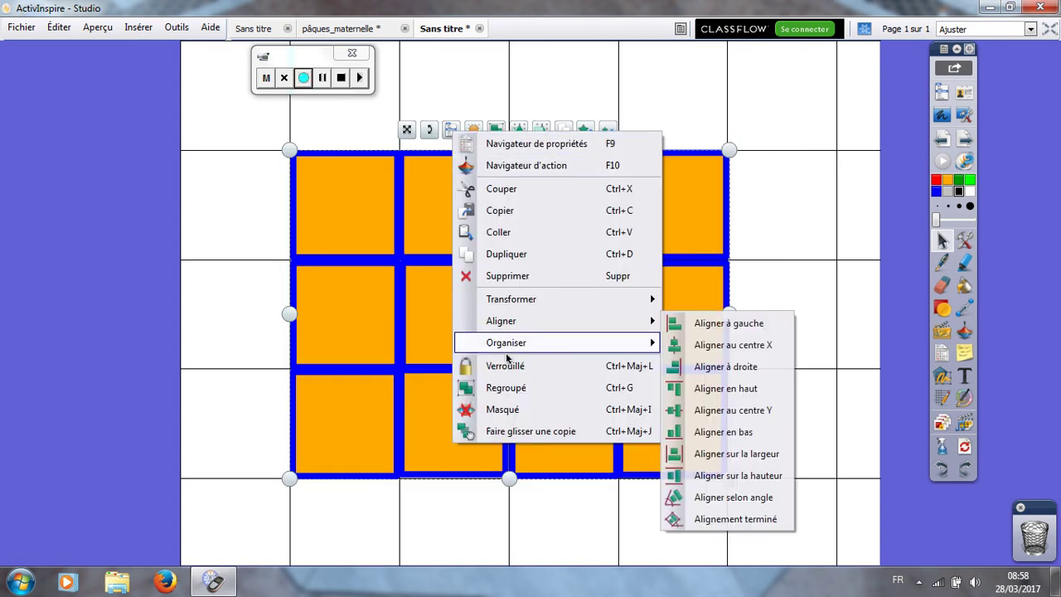
{"action": "left_click", "coordinate": [507, 367]}
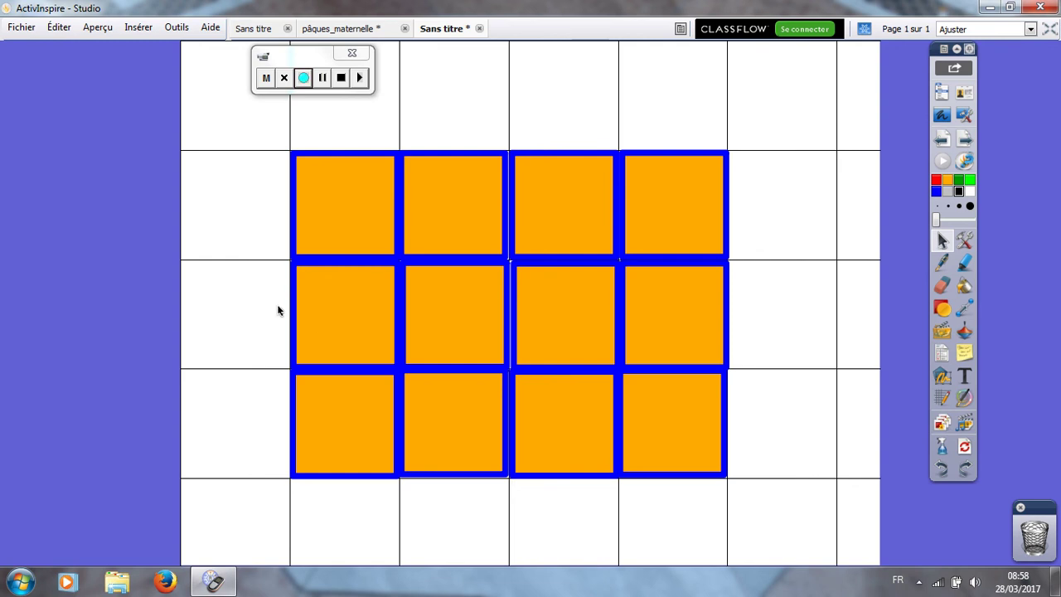
Test the four squares of the top row by hiding each one and showing it again.
{"action": "left_click", "coordinate": [338, 212]}
{"action": "left_click", "coordinate": [337, 213]}
{"action": "left_click", "coordinate": [467, 203]}
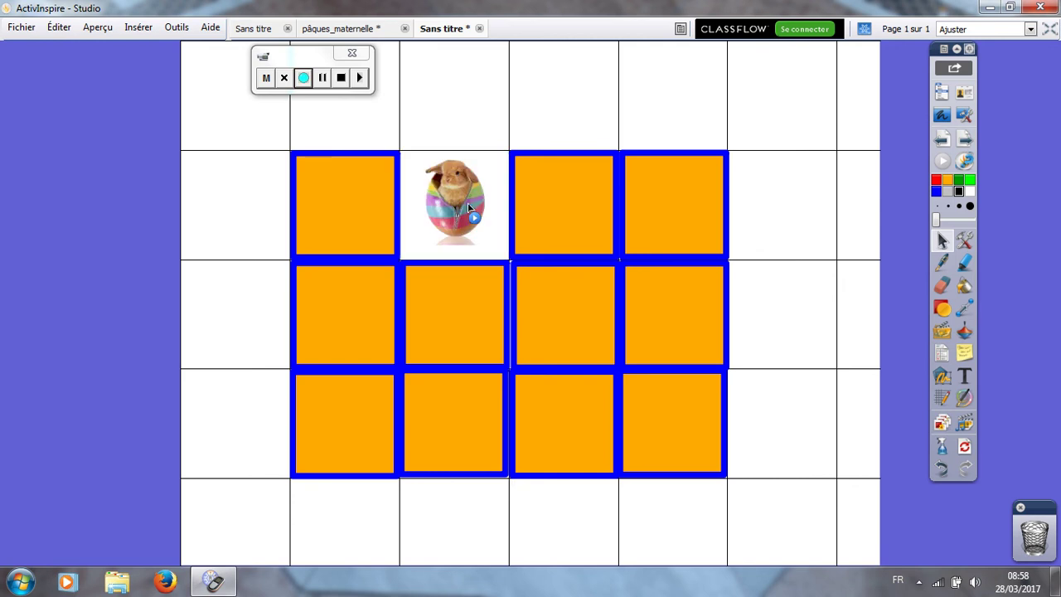
{"action": "left_click", "coordinate": [467, 202]}
{"action": "left_click", "coordinate": [560, 212]}
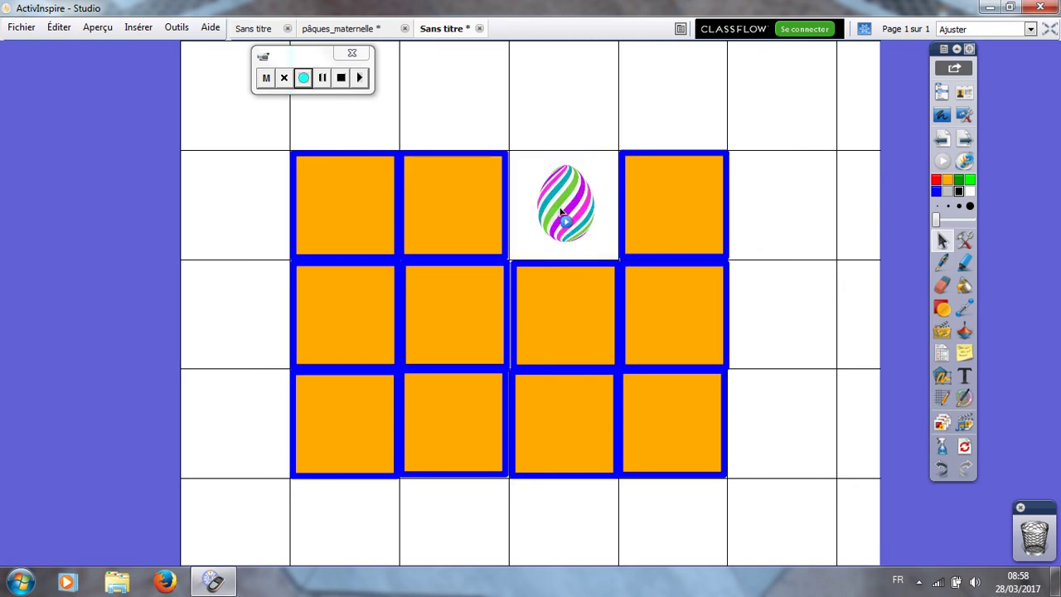
{"action": "left_click", "coordinate": [561, 214]}
{"action": "left_click", "coordinate": [687, 210]}
{"action": "left_click", "coordinate": [684, 210]}
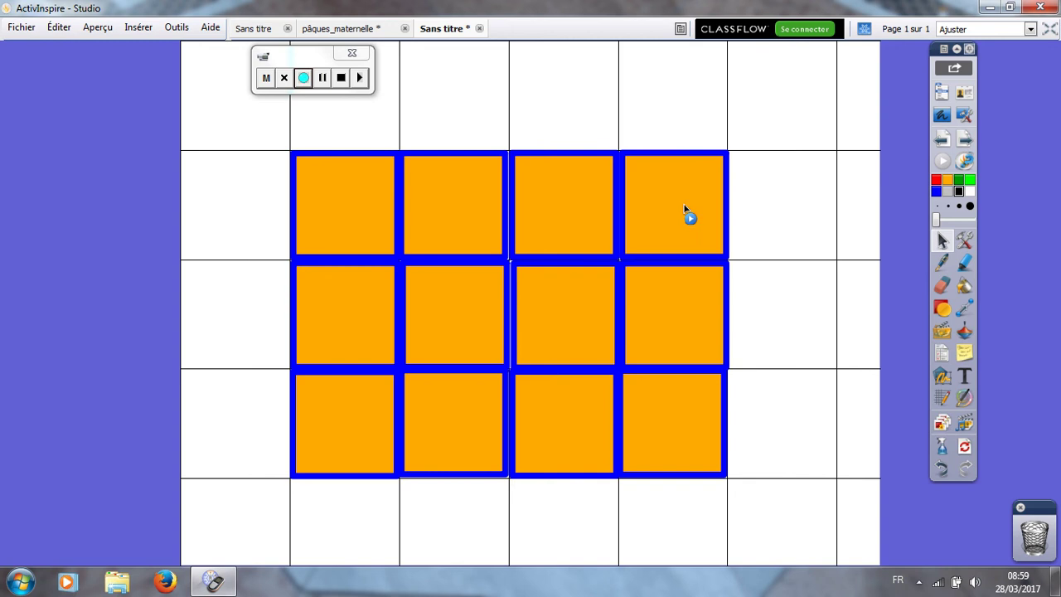
Test the four squares of the middle row by hiding each one and showing it again.
{"action": "left_click", "coordinate": [366, 328]}
{"action": "left_click", "coordinate": [366, 327]}
{"action": "left_click", "coordinate": [455, 307]}
{"action": "left_click", "coordinate": [456, 309]}
{"action": "left_click", "coordinate": [548, 316]}
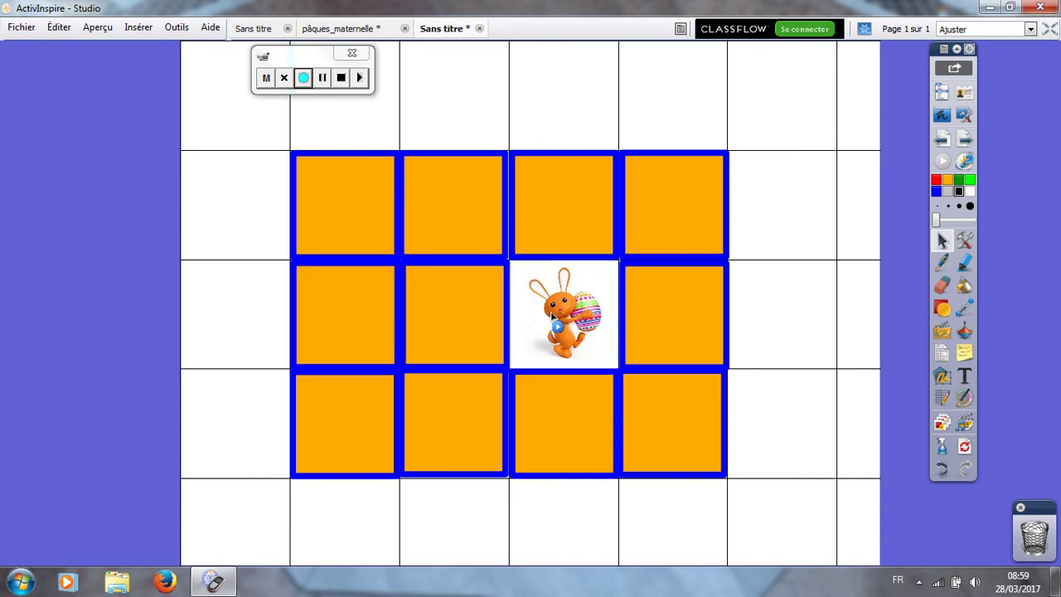
{"action": "left_click", "coordinate": [548, 318]}
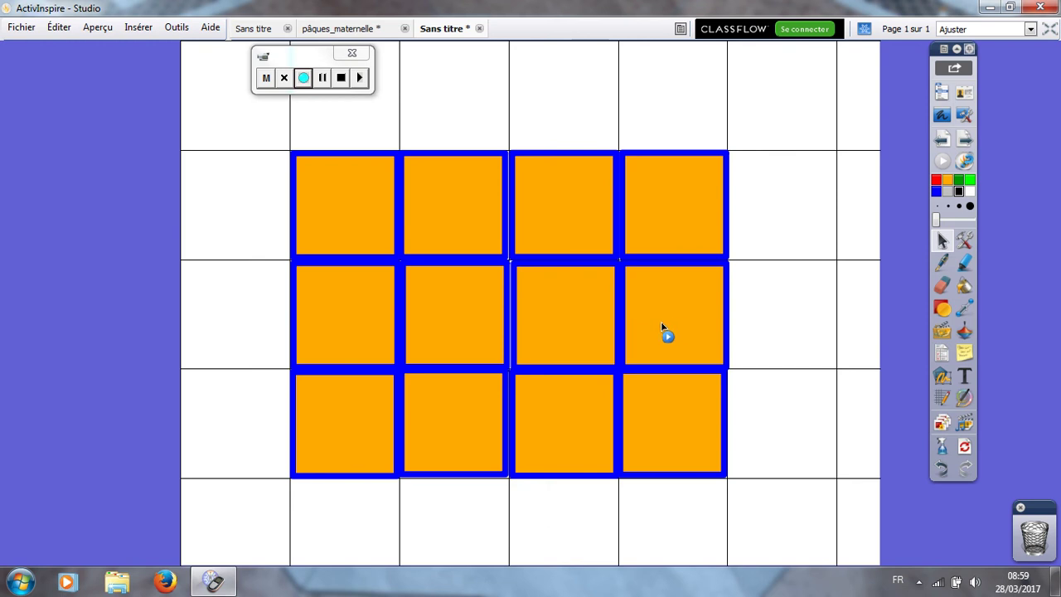
{"action": "left_click", "coordinate": [662, 328]}
{"action": "left_click", "coordinate": [660, 320]}
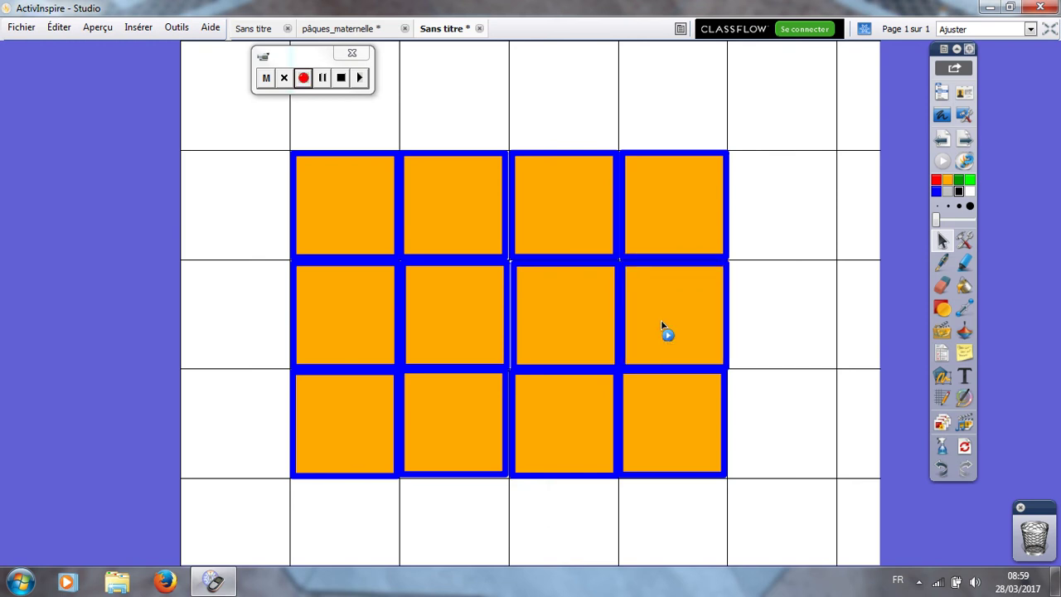
Test the four squares of the bottom row by hiding each one and showing it again.
{"action": "left_click", "coordinate": [365, 404]}
{"action": "left_click", "coordinate": [351, 415]}
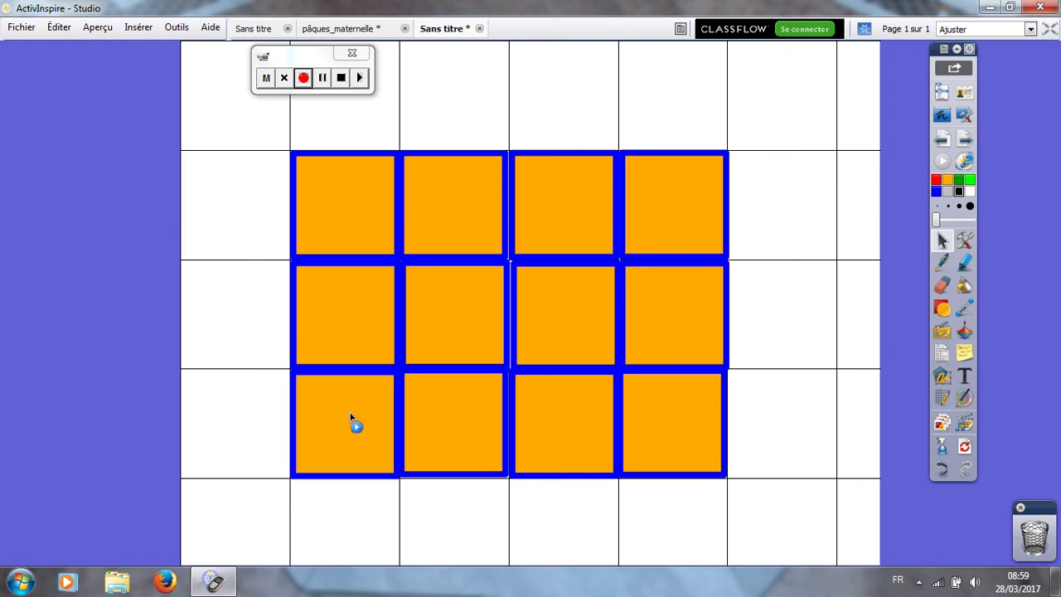
{"action": "left_click", "coordinate": [453, 411]}
{"action": "left_click", "coordinate": [452, 411]}
{"action": "left_click", "coordinate": [555, 413]}
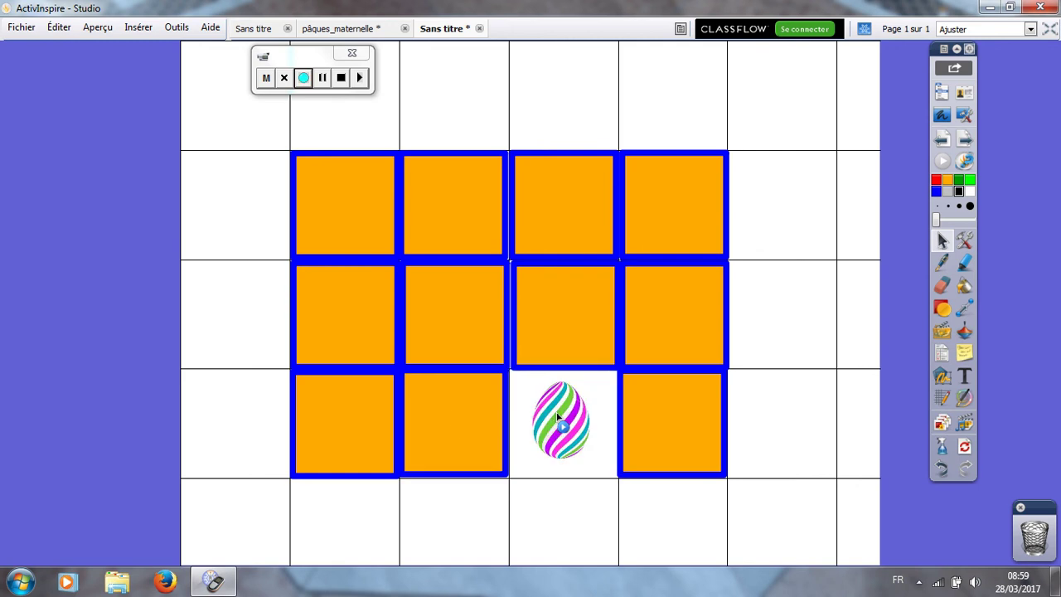
{"action": "left_click", "coordinate": [557, 413]}
{"action": "left_click", "coordinate": [671, 413]}
{"action": "left_click", "coordinate": [671, 413]}
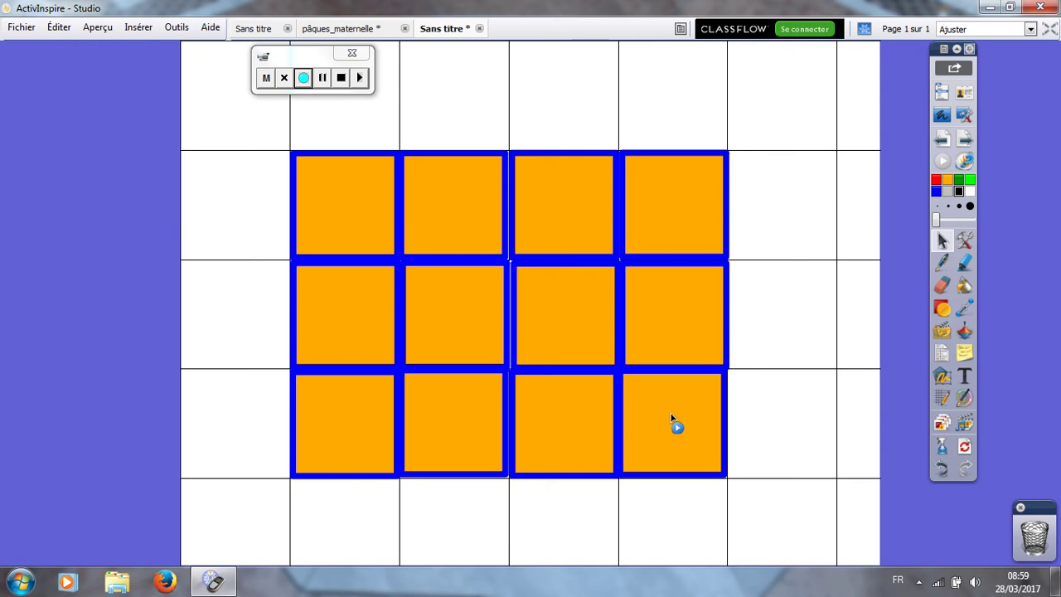
Clear the grid from the page.
{"action": "left_click", "coordinate": [939, 445]}
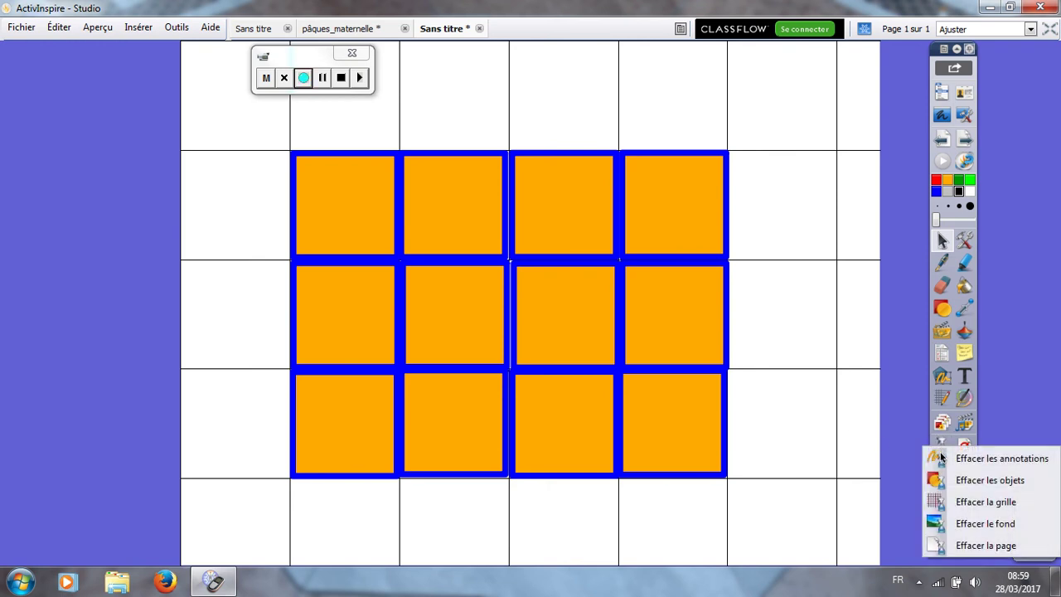
{"action": "left_click", "coordinate": [955, 502]}
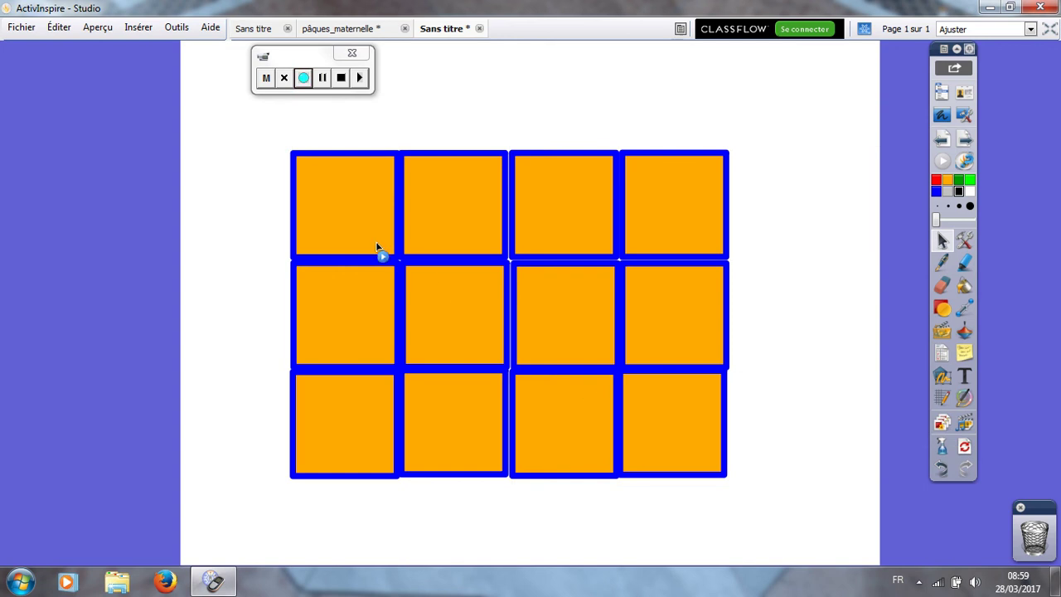
Play two trial turns on the top row, uncovering the squares two at a time and covering each non-matching pair again.
{"action": "left_click", "coordinate": [357, 213]}
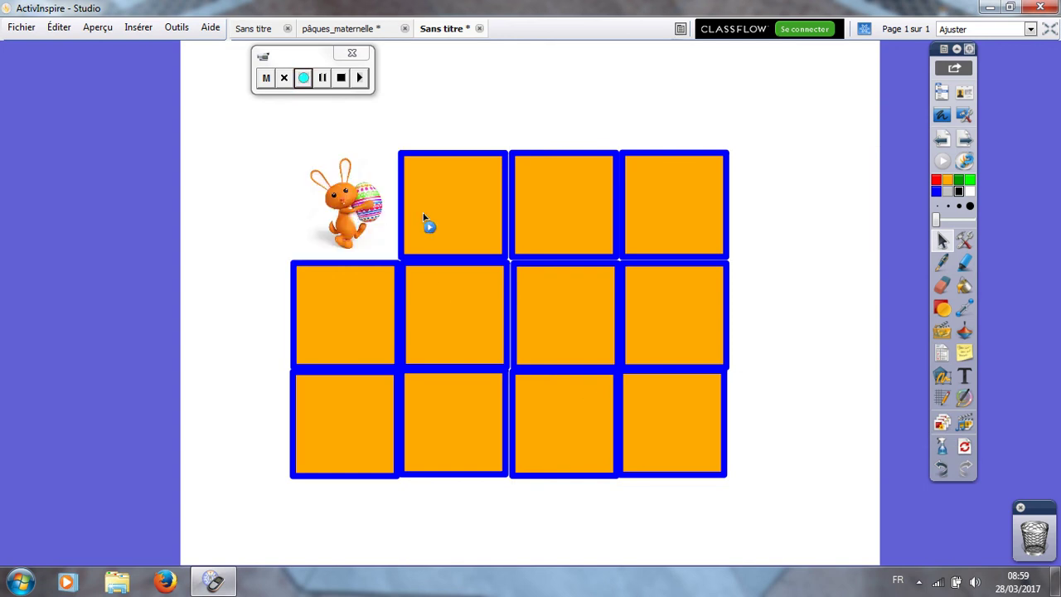
{"action": "left_click", "coordinate": [448, 215]}
{"action": "left_click", "coordinate": [466, 220]}
{"action": "left_click", "coordinate": [360, 213]}
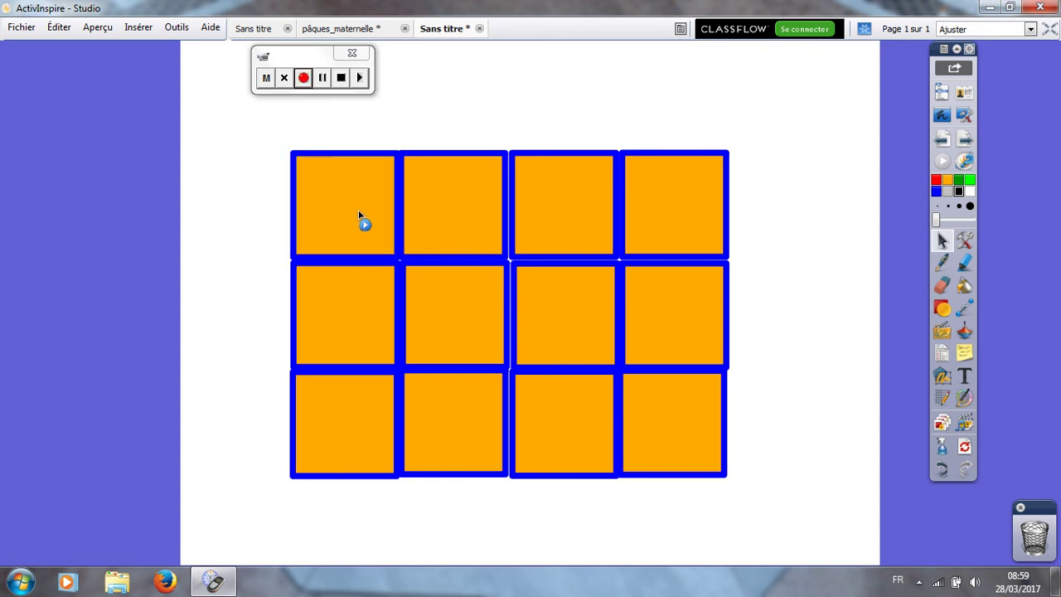
{"action": "left_click", "coordinate": [576, 217]}
{"action": "left_click", "coordinate": [668, 221]}
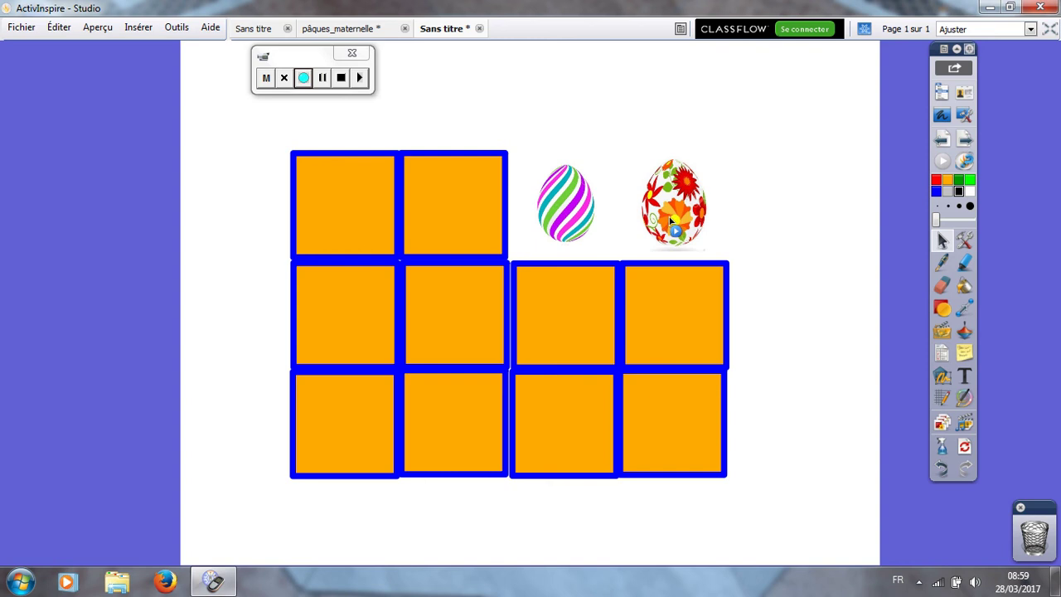
{"action": "left_click", "coordinate": [669, 221]}
{"action": "left_click", "coordinate": [561, 220]}
Uncover the white rabbit pair in the middle row, and the orange rabbit pair in the middle row's third and top row's first squares.
{"action": "left_click", "coordinate": [358, 307]}
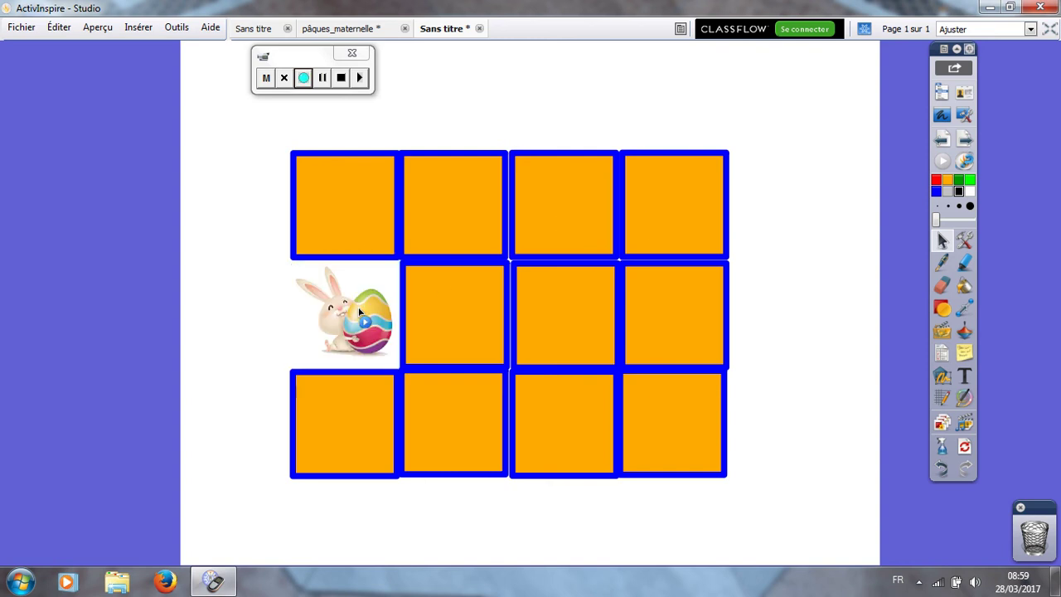
{"action": "left_click", "coordinate": [462, 313]}
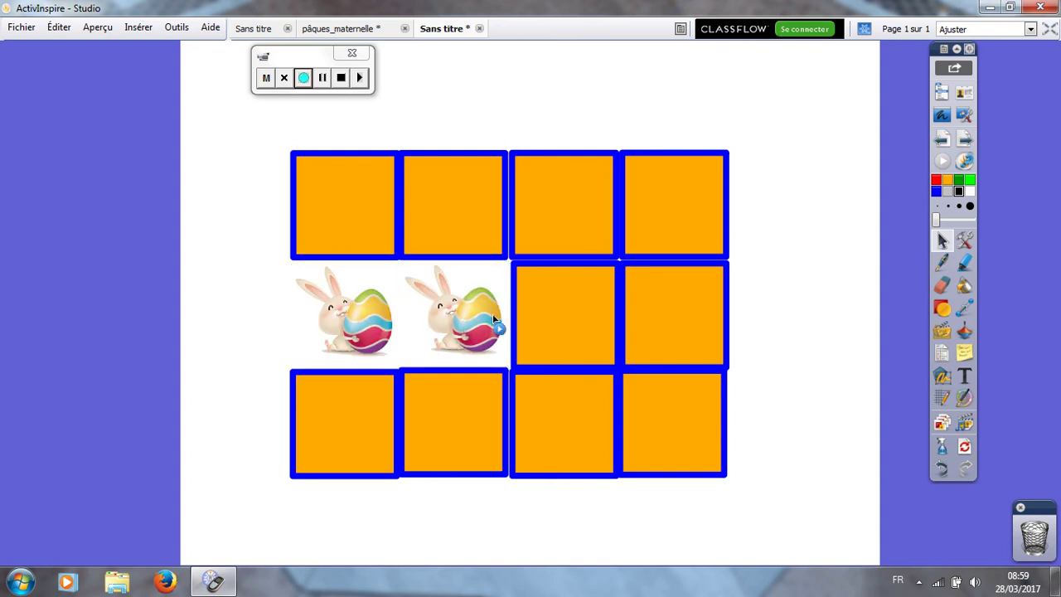
{"action": "left_click", "coordinate": [560, 317]}
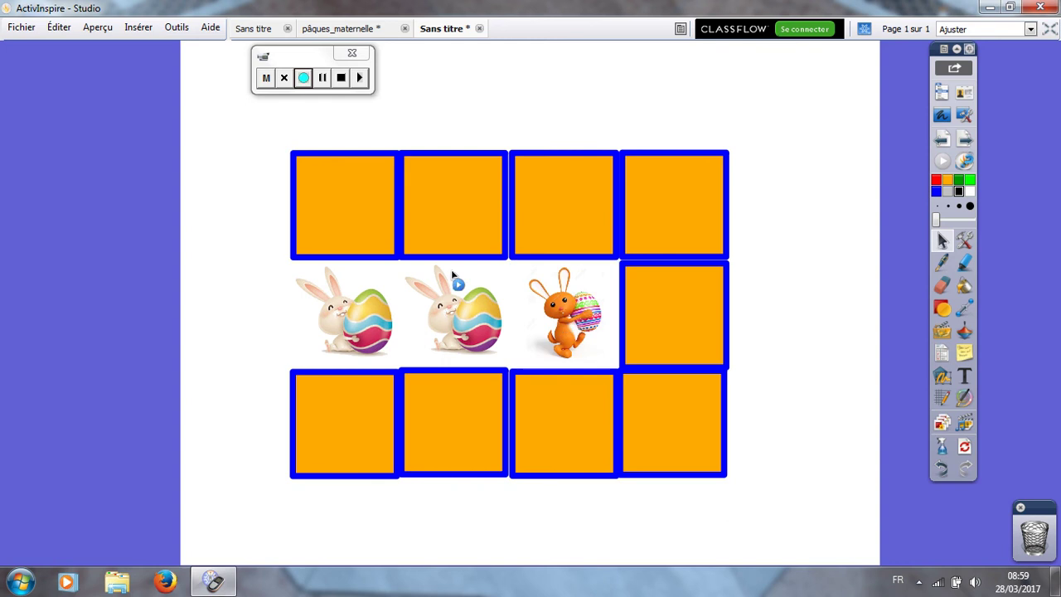
{"action": "left_click", "coordinate": [354, 225]}
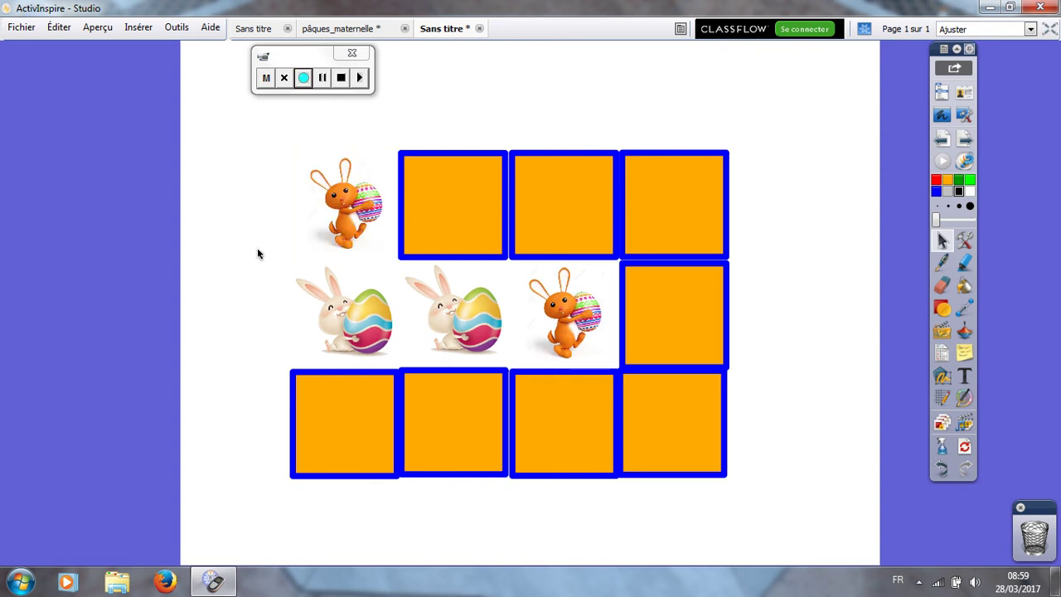